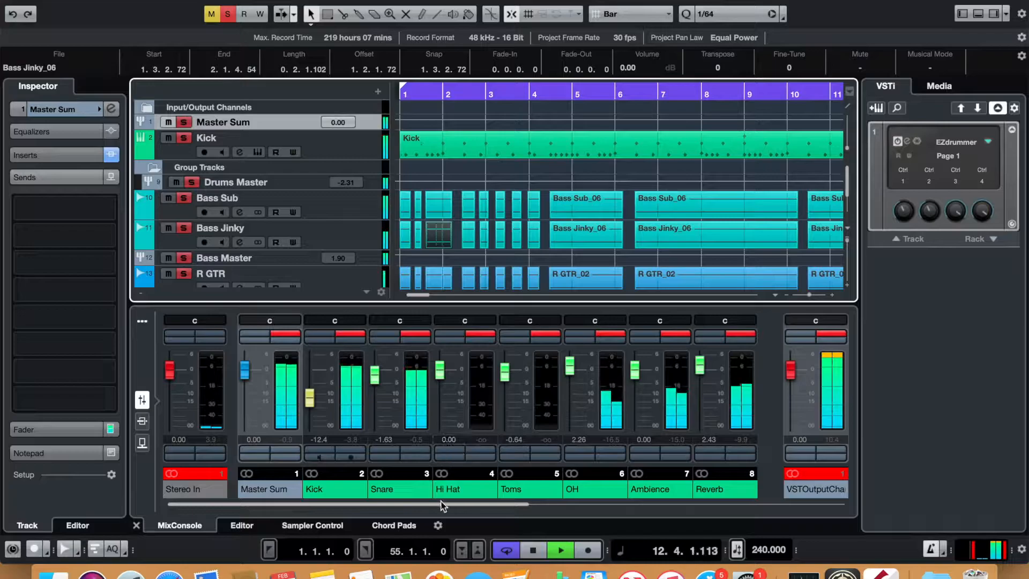
Bring the Drums Master channel into view in the mixer, stop the full-mix playback and return the playhead to bar 1.
{"action": "left_click", "coordinate": [441, 507]}
{"action": "left_click_drag", "start_coordinate": [440, 507], "coordinate": [491, 490]}
{"action": "scroll", "coordinate": [616, 197], "scroll_direction": "right", "scroll_amount": 10}
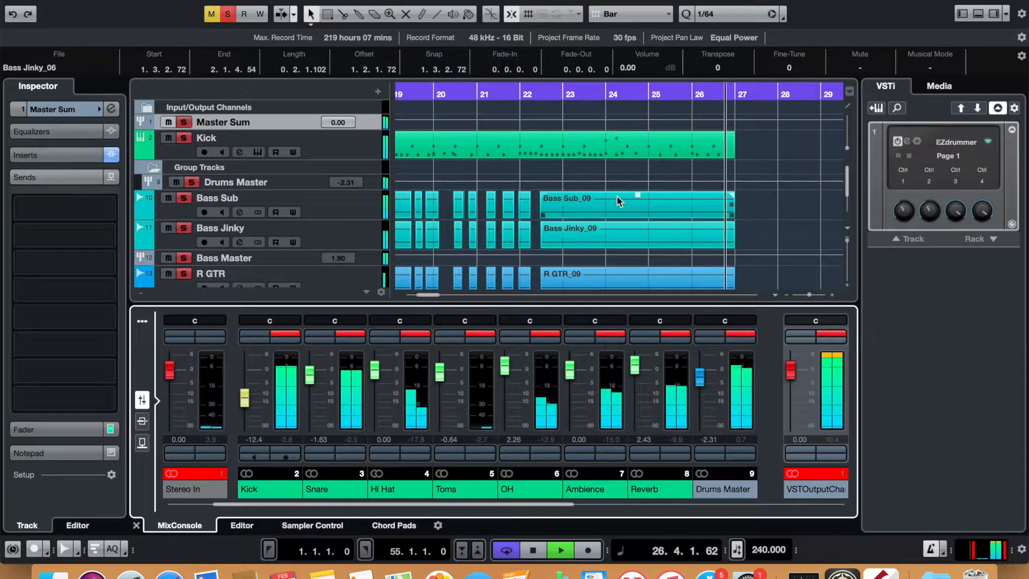
{"action": "key", "text": "space"}
{"action": "scroll", "coordinate": [616, 198], "scroll_direction": "left", "scroll_amount": 10}
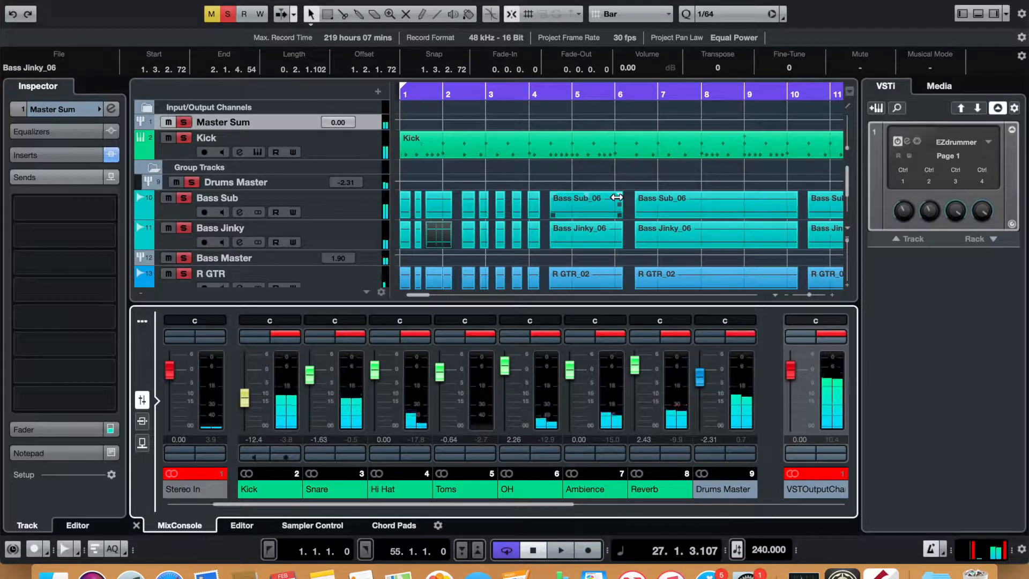
{"action": "left_click_drag", "start_coordinate": [460, 98], "coordinate": [375, 94]}
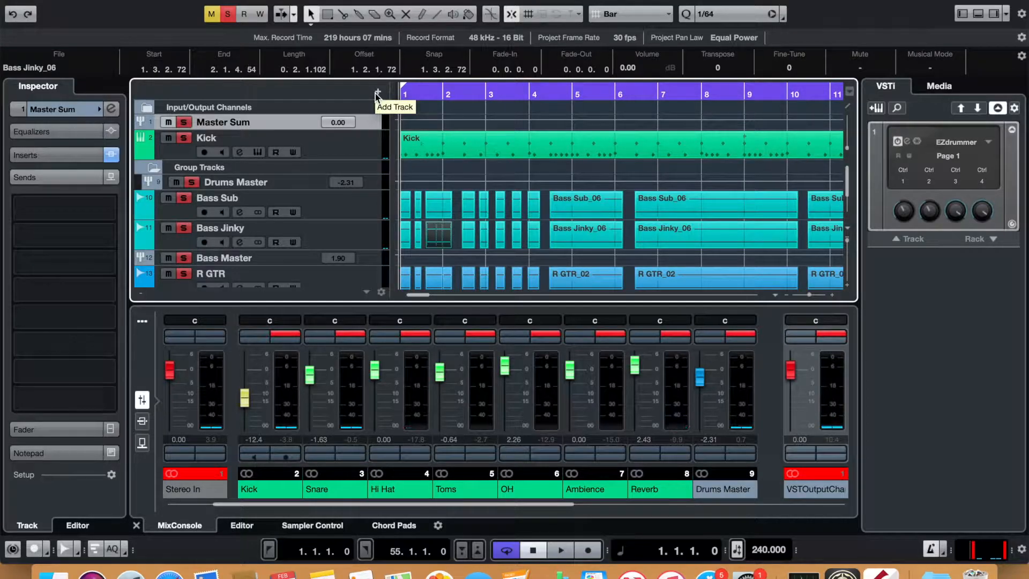
Examine and compare the insert effect chains on the Bass Sub and Bass Jinky tracks.
{"action": "left_click", "coordinate": [349, 208]}
{"action": "left_click", "coordinate": [369, 236]}
{"action": "left_click", "coordinate": [371, 259]}
{"action": "left_click", "coordinate": [370, 236]}
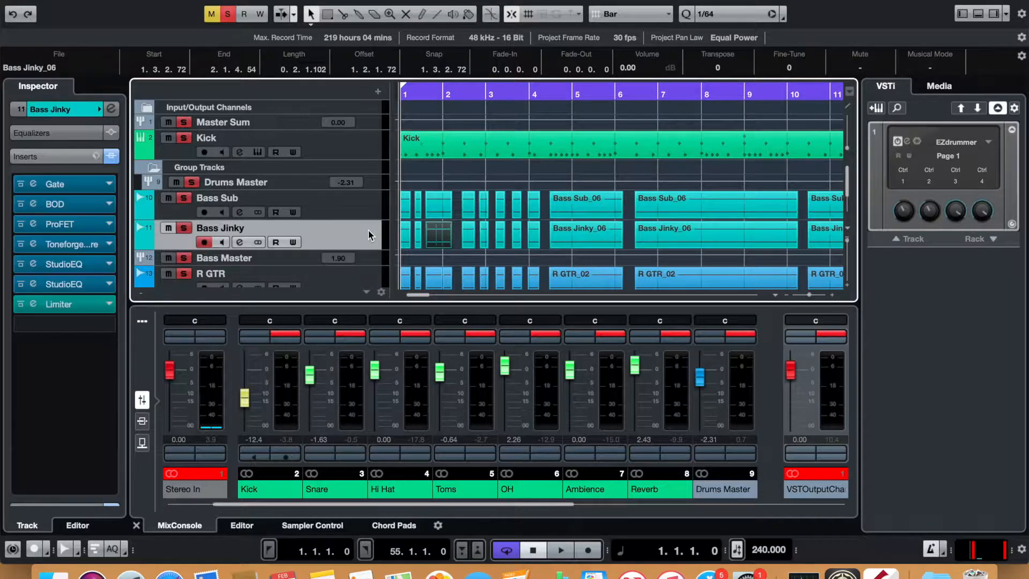
{"action": "left_click", "coordinate": [367, 211]}
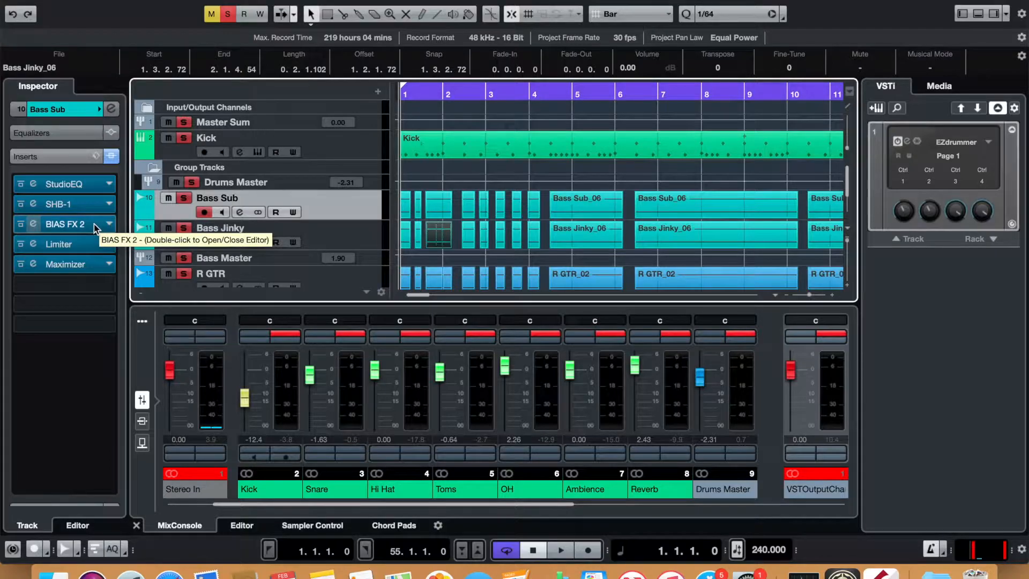
{"action": "left_click", "coordinate": [365, 238]}
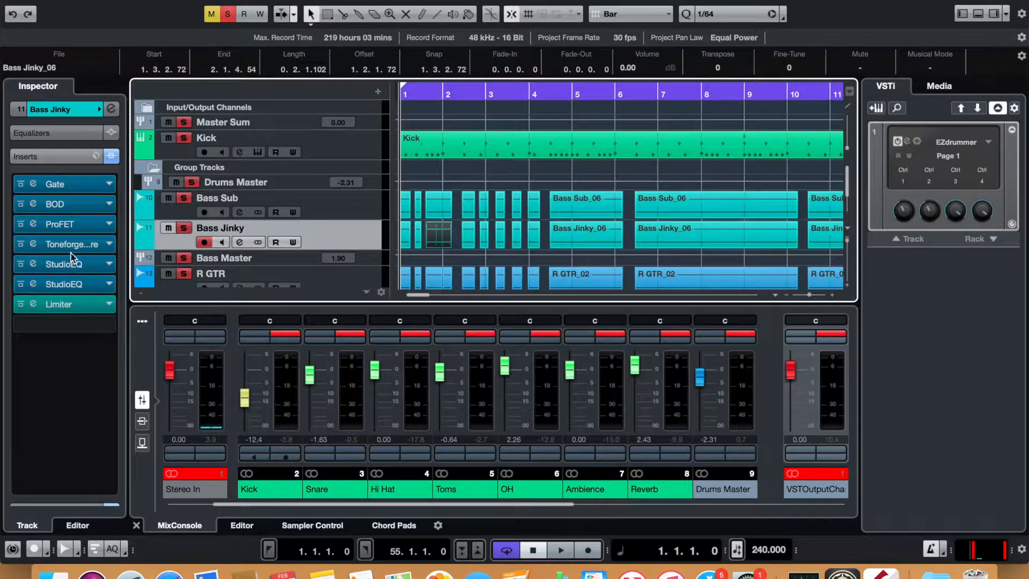
{"action": "left_click", "coordinate": [346, 207]}
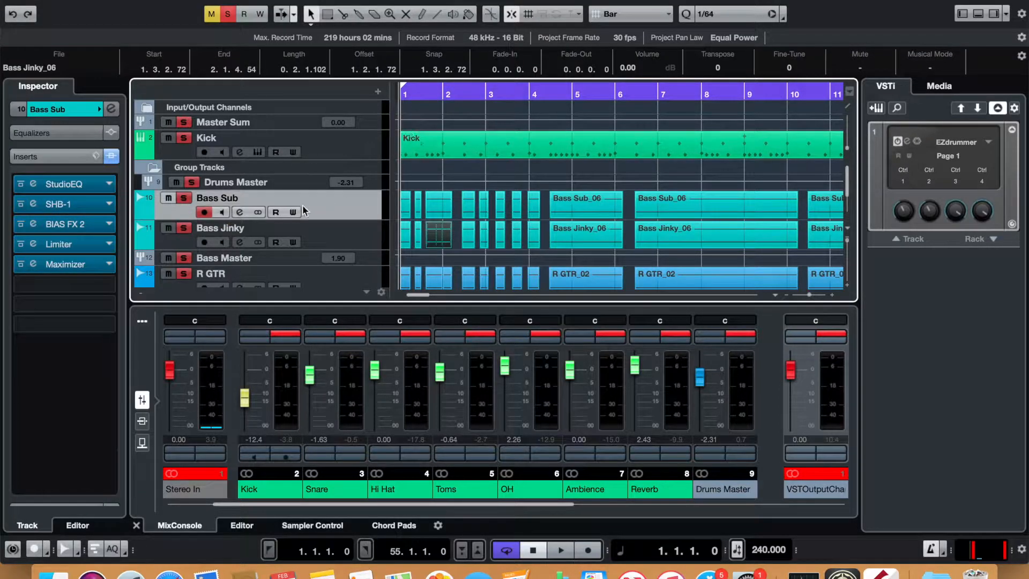
Solo only the Bass Sub, Bass Jinky and Bass Master tracks and audition them together, returning the playhead to bar 1.
{"action": "scroll", "coordinate": [302, 205], "scroll_direction": "down", "scroll_amount": 3}
{"action": "scroll", "coordinate": [269, 208], "scroll_direction": "up", "scroll_amount": 2}
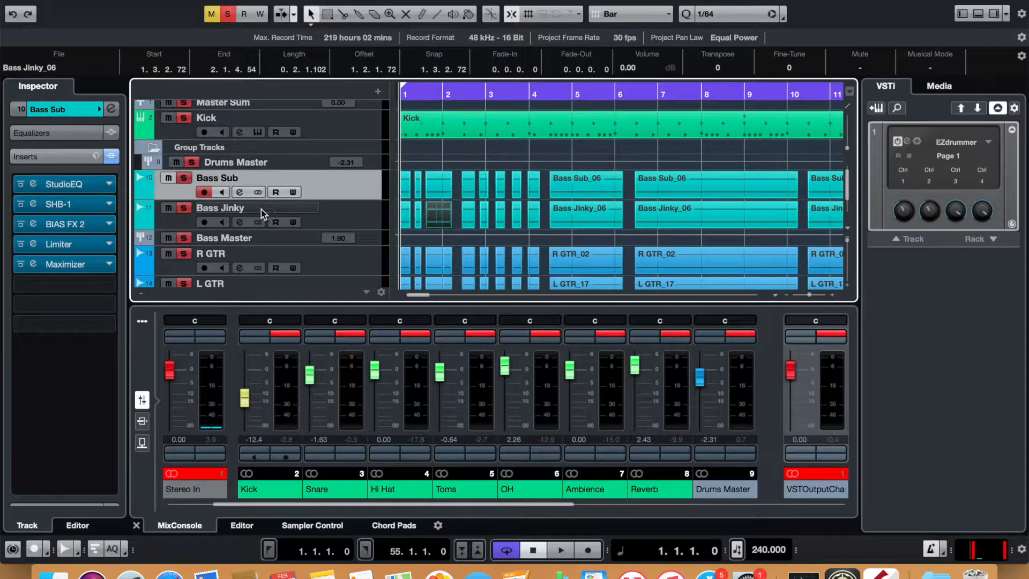
{"action": "left_click", "coordinate": [184, 237]}
{"action": "left_click", "coordinate": [184, 180]}
{"action": "key", "text": "space"}
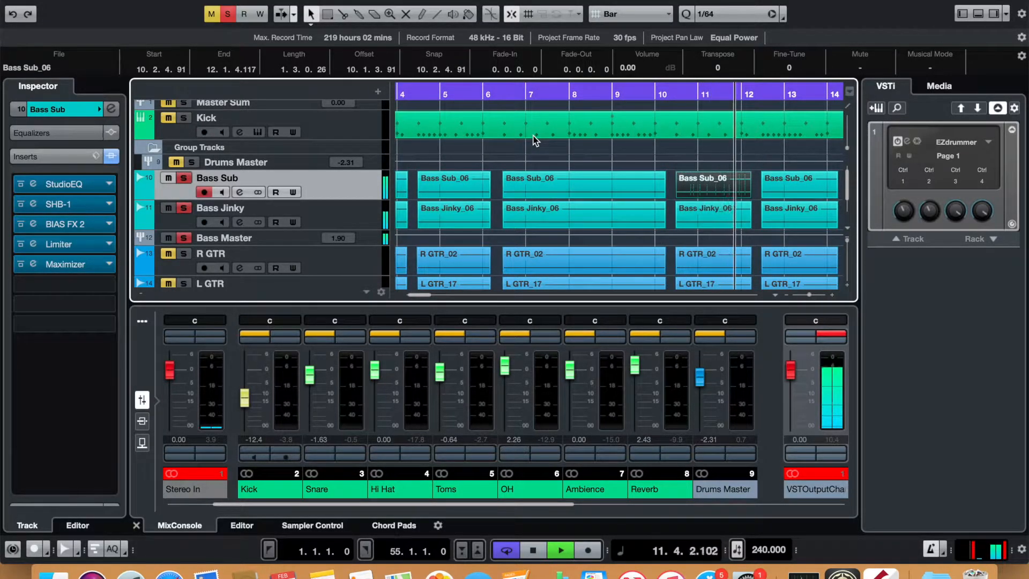
{"action": "key", "text": "space"}
{"action": "key", "text": "Home"}
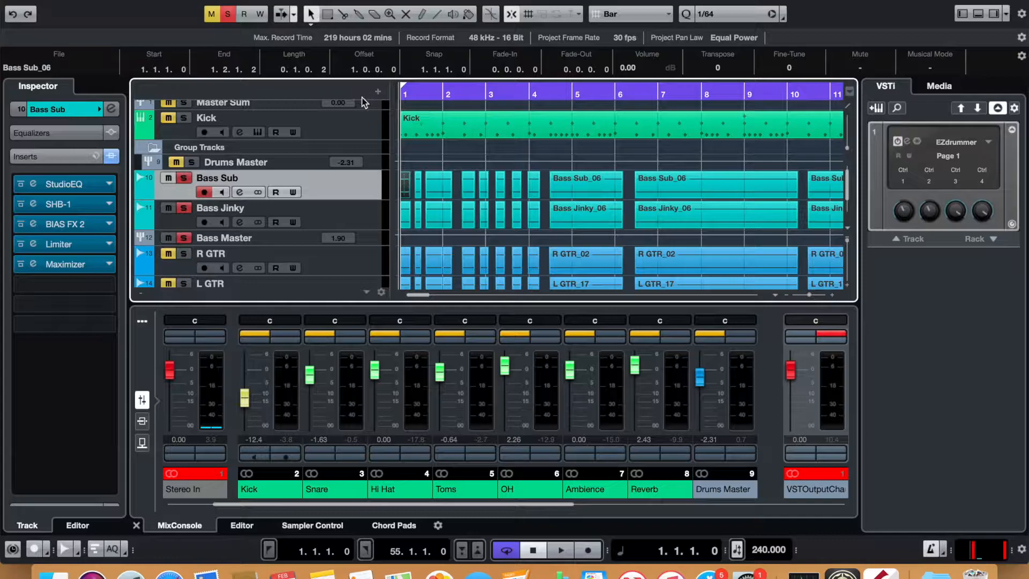
Take Bass Jinky out of solo so only Bass Sub and Bass Master are soloed, and audition the sub bass.
{"action": "left_click", "coordinate": [178, 179]}
{"action": "left_click", "coordinate": [167, 206]}
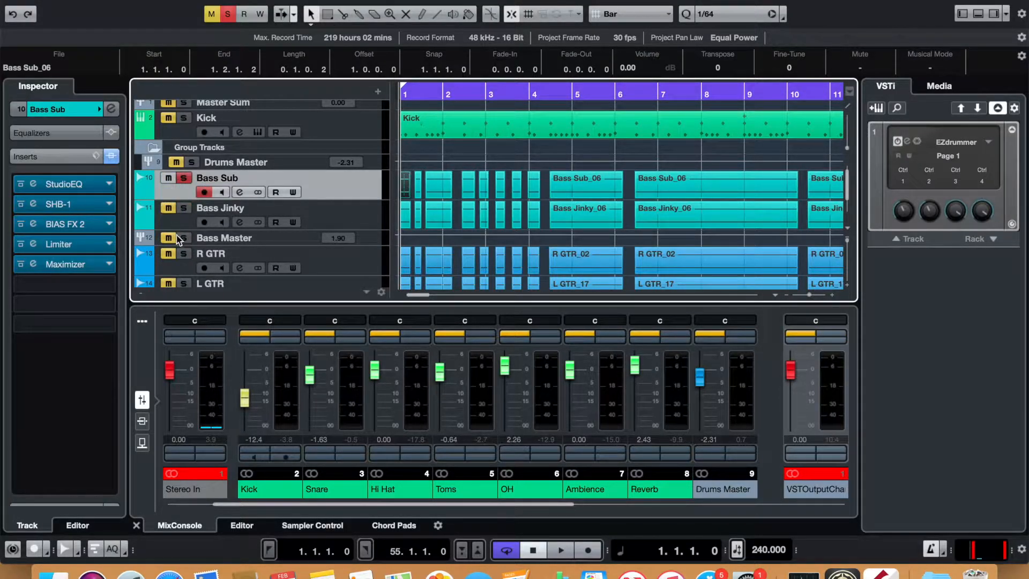
{"action": "left_click", "coordinate": [184, 239]}
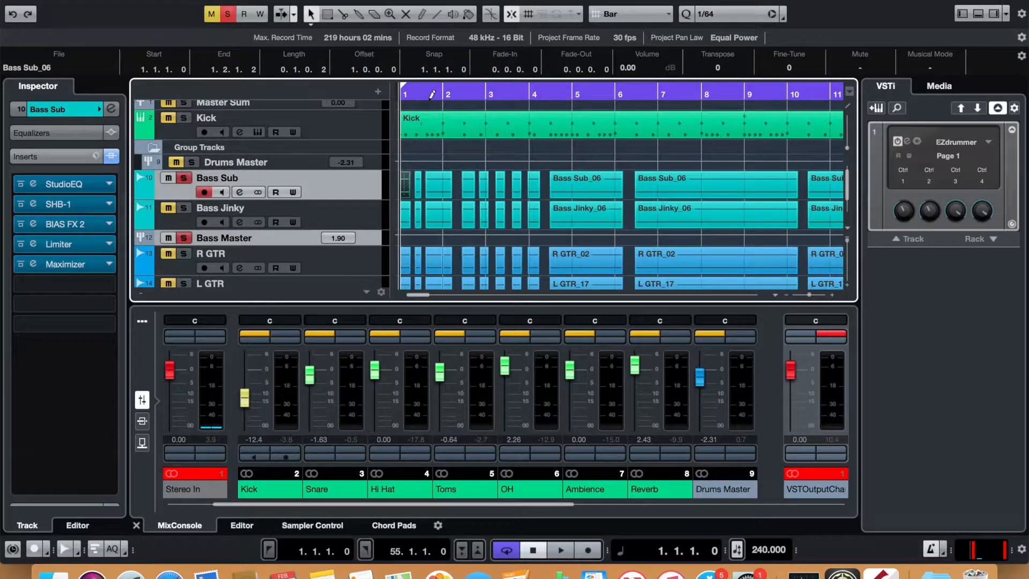
{"action": "key", "text": "space"}
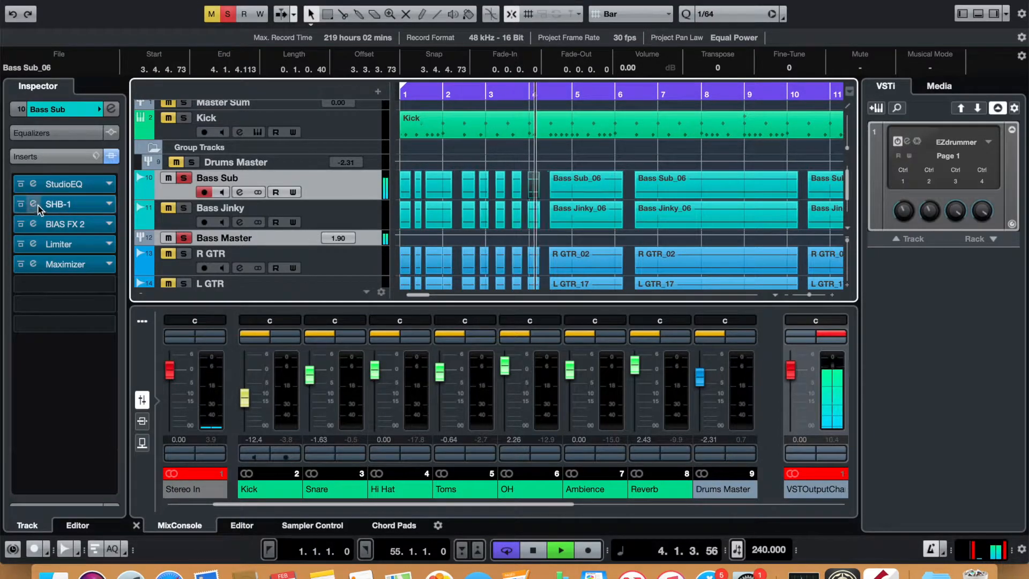
{"action": "key", "text": "space"}
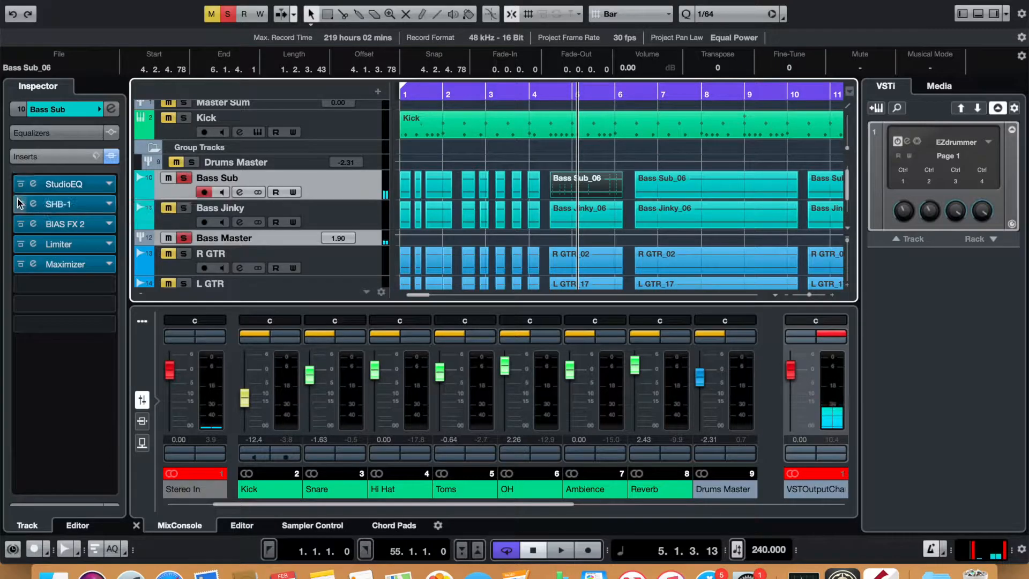
Bypass the SHB-1, BIAS FX 2, Limiter and Maximizer inserts on the Bass Sub track, keeping StudioEQ active.
{"action": "left_click", "coordinate": [21, 204]}
{"action": "left_click", "coordinate": [21, 225]}
{"action": "left_click", "coordinate": [21, 244]}
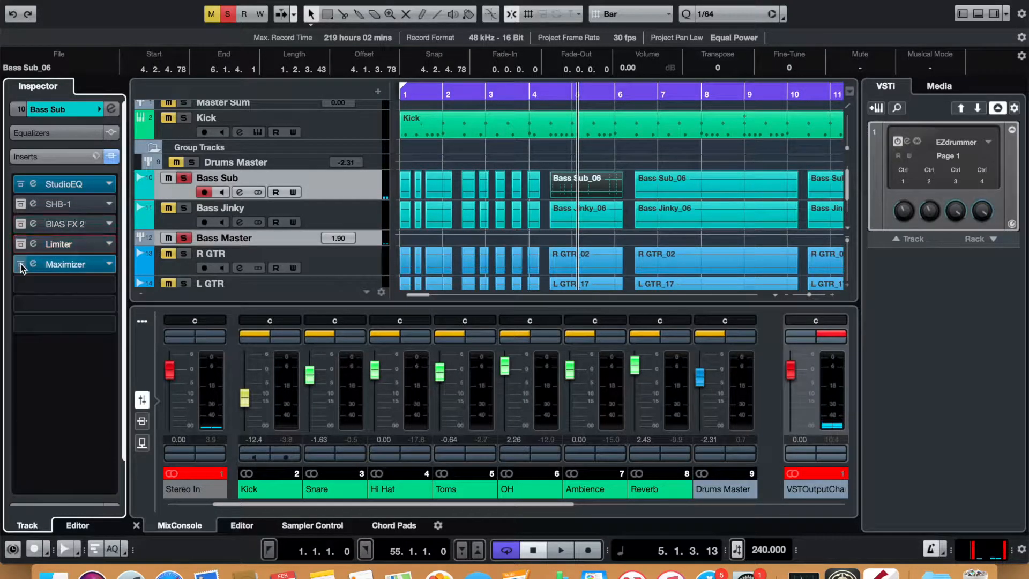
{"action": "left_click", "coordinate": [21, 264]}
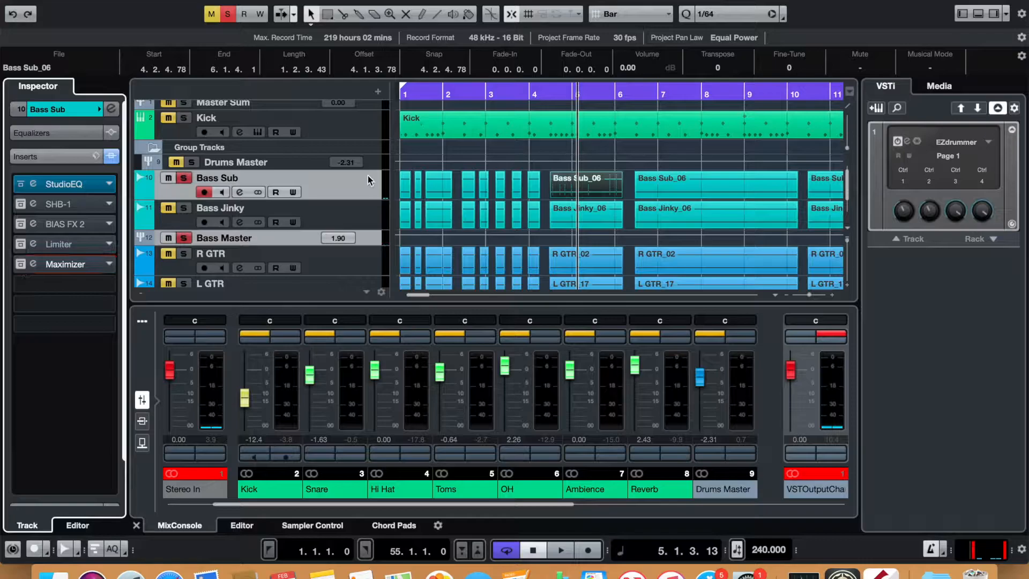
{"action": "left_click", "coordinate": [345, 185]}
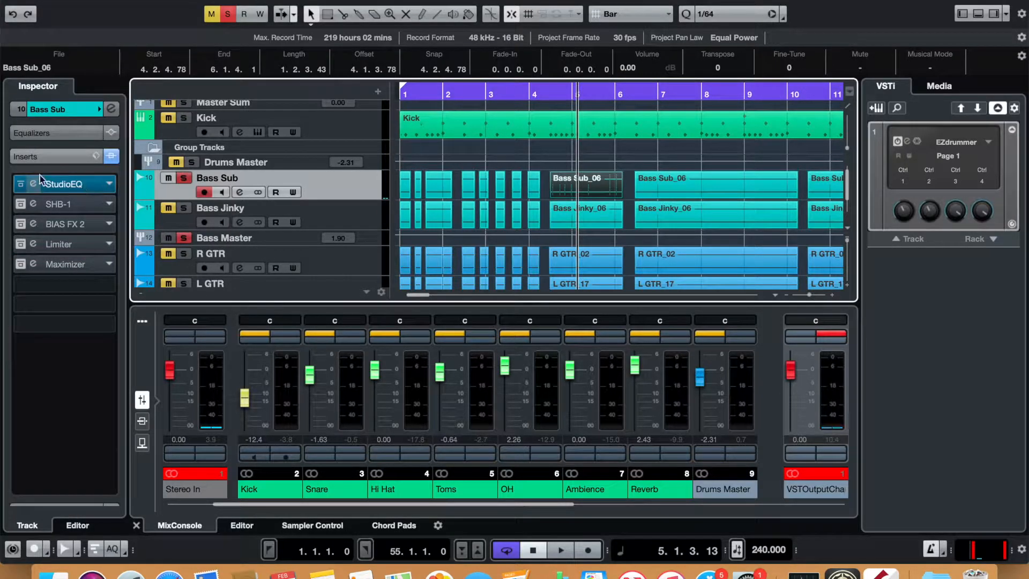
Play Bass Sub with only StudioEQ active and examine the equaliser's curve and band settings in its editor.
{"action": "key", "text": "space"}
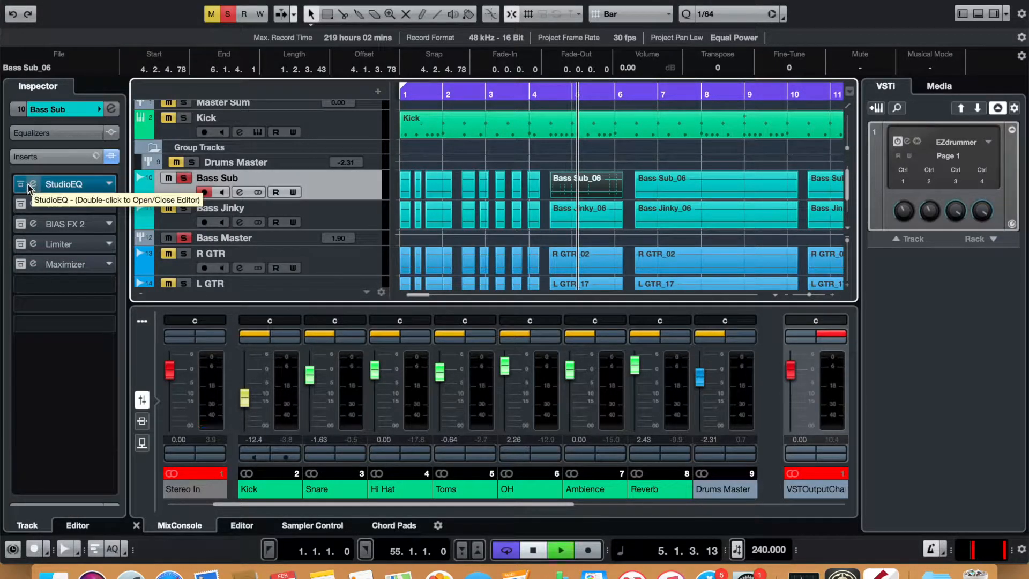
{"action": "double_click", "coordinate": [79, 185]}
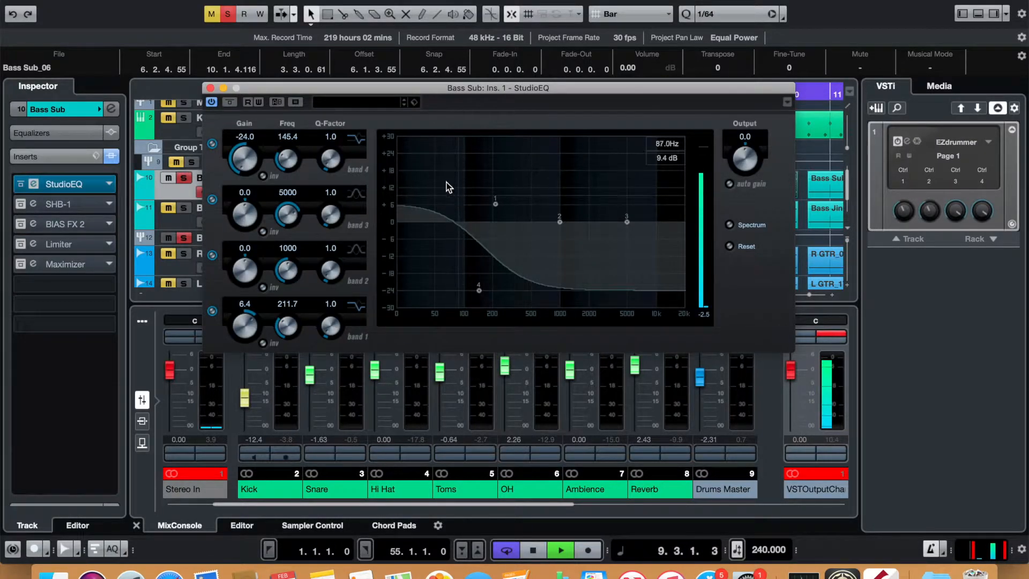
{"action": "left_click", "coordinate": [210, 88]}
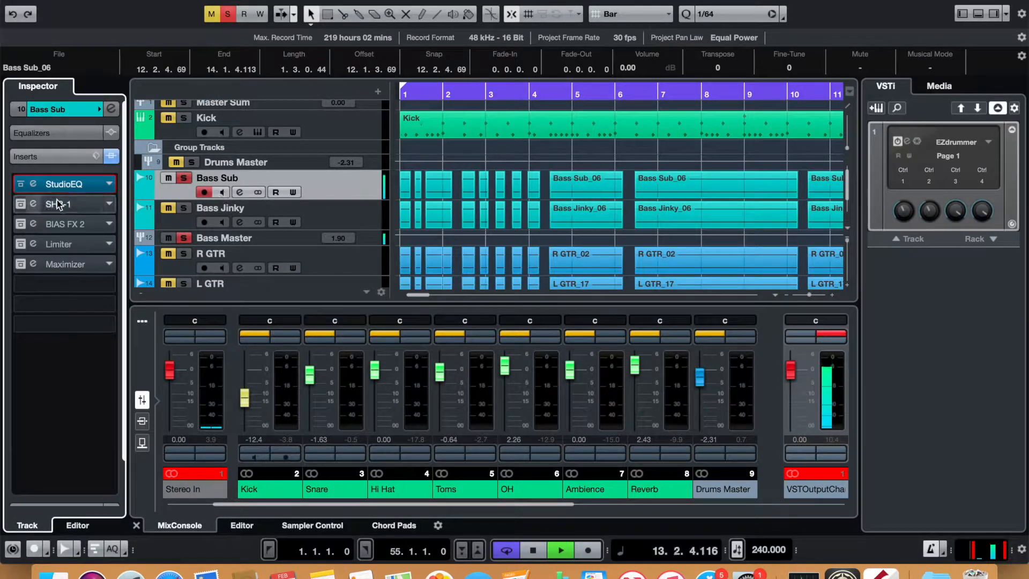
Reactivate the SHB-1 insert on Bass Sub and inspect the amp's front and rear panels.
{"action": "left_click", "coordinate": [21, 204]}
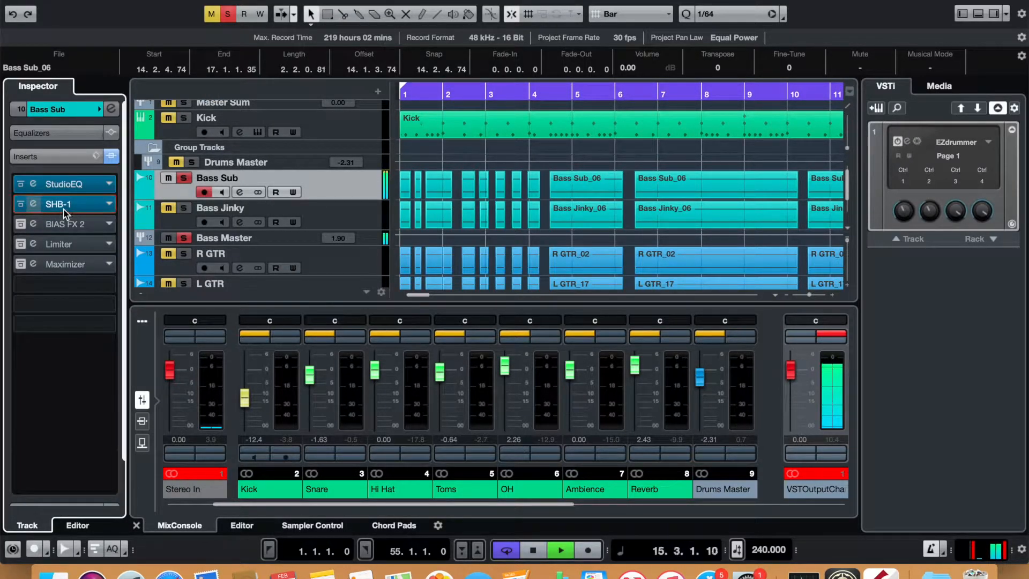
{"action": "left_click", "coordinate": [63, 209]}
{"action": "key", "text": "space"}
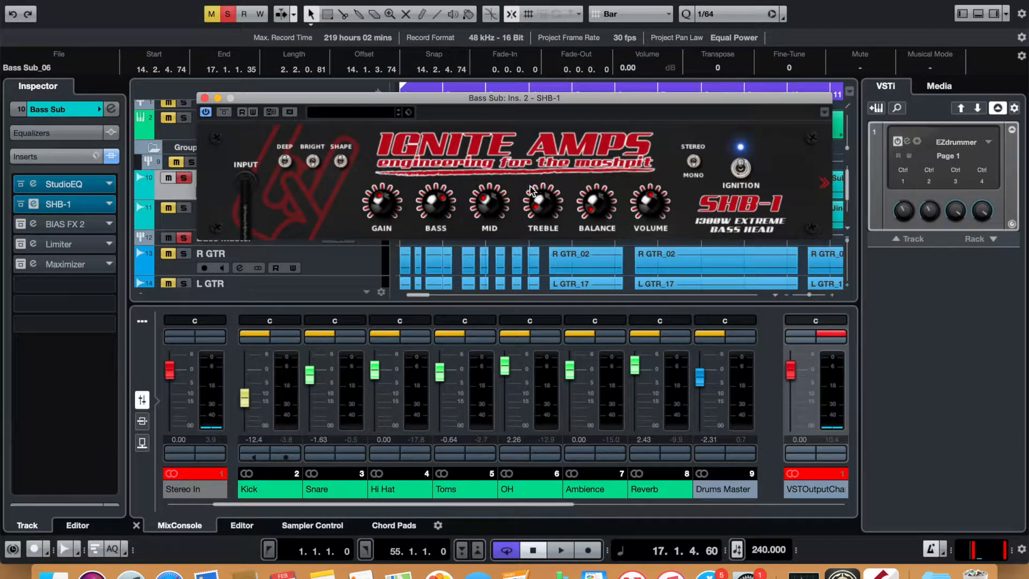
{"action": "left_click", "coordinate": [824, 184]}
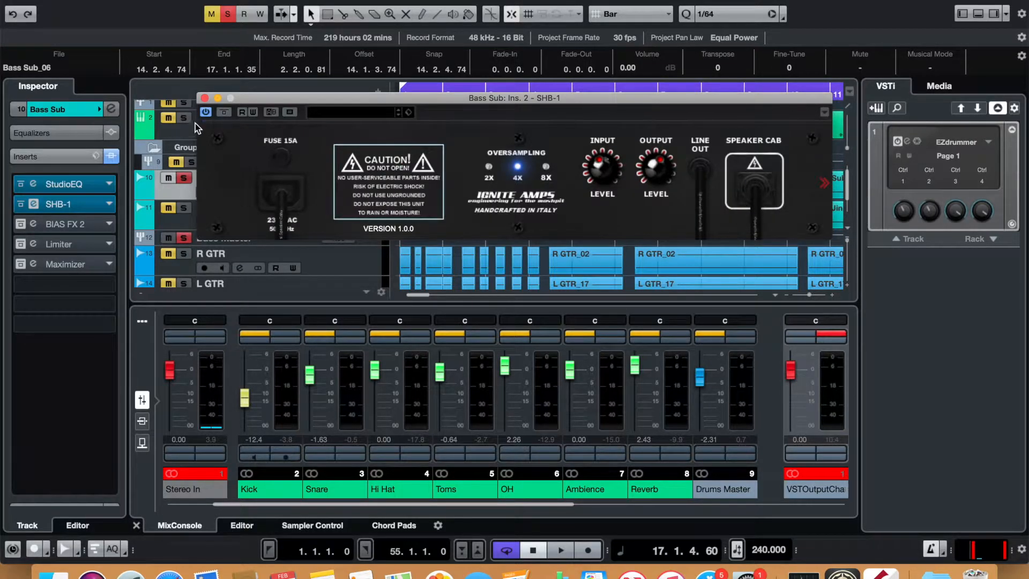
{"action": "left_click", "coordinate": [204, 99]}
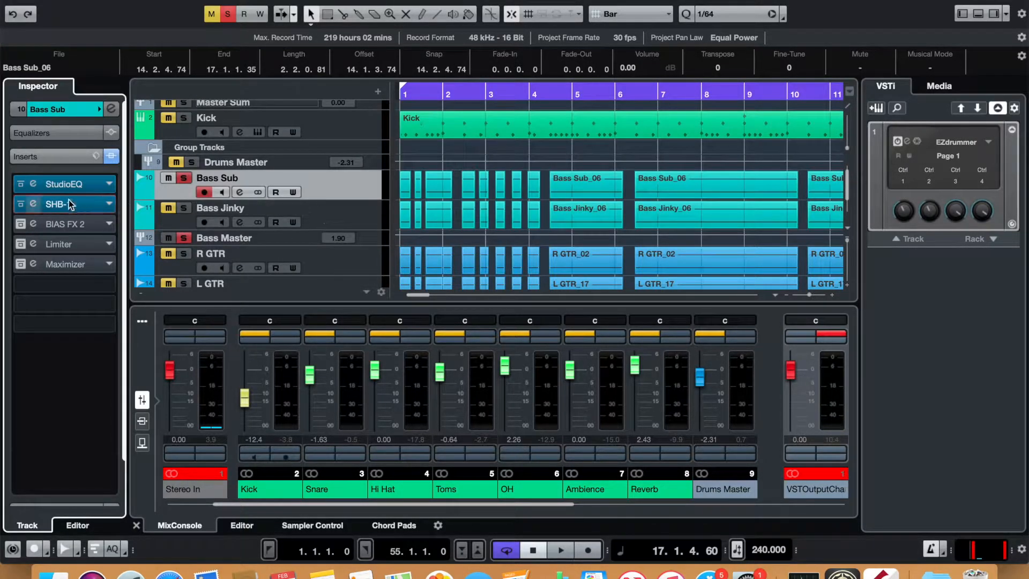
Reactivate the BIAS FX 2 insert on Bass Sub during playback and inspect its signal chain in the plug-in editor.
{"action": "key", "text": "space"}
{"action": "left_click", "coordinate": [21, 225]}
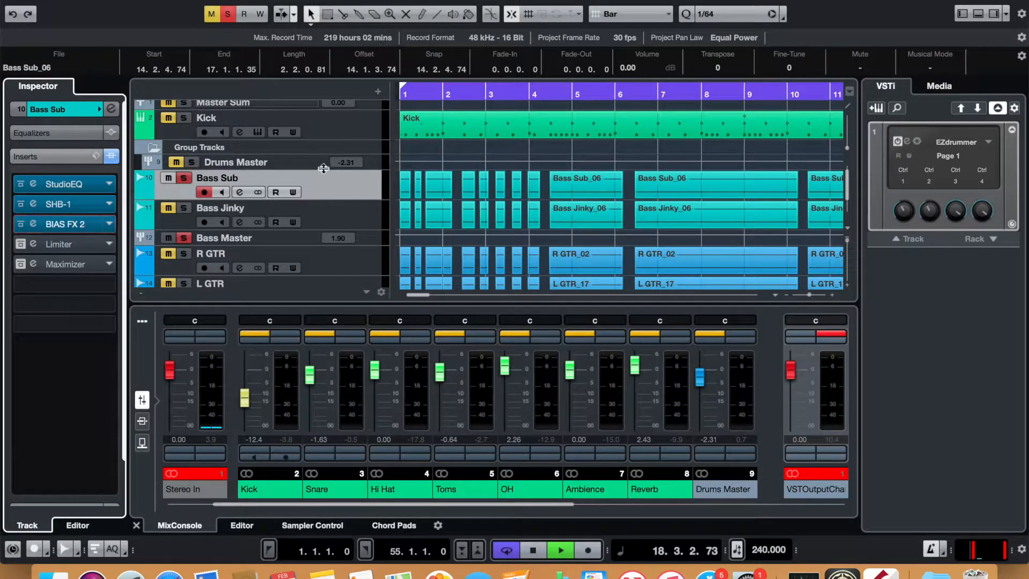
{"action": "left_click", "coordinate": [89, 225]}
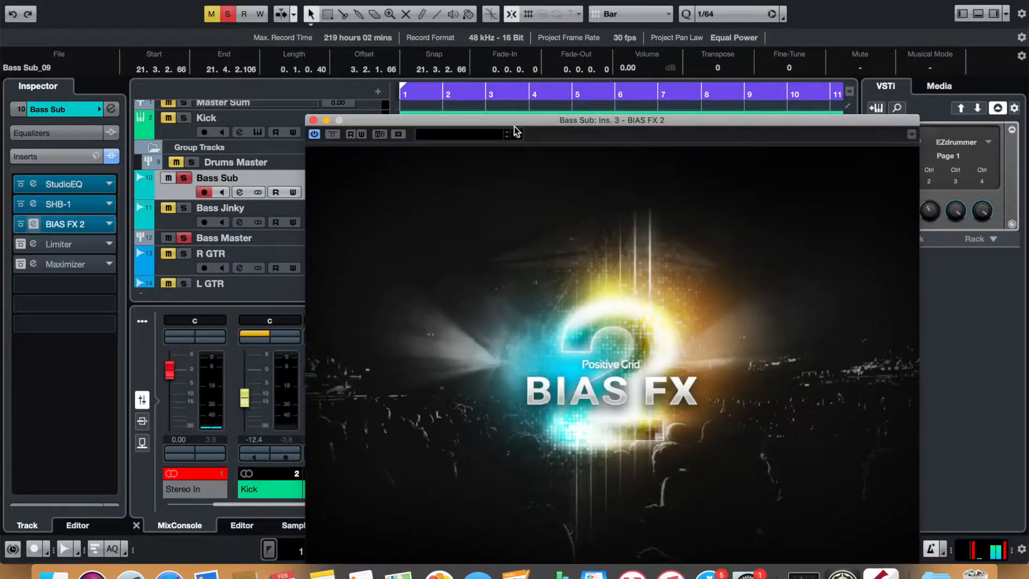
{"action": "left_click_drag", "start_coordinate": [510, 120], "coordinate": [442, 43]}
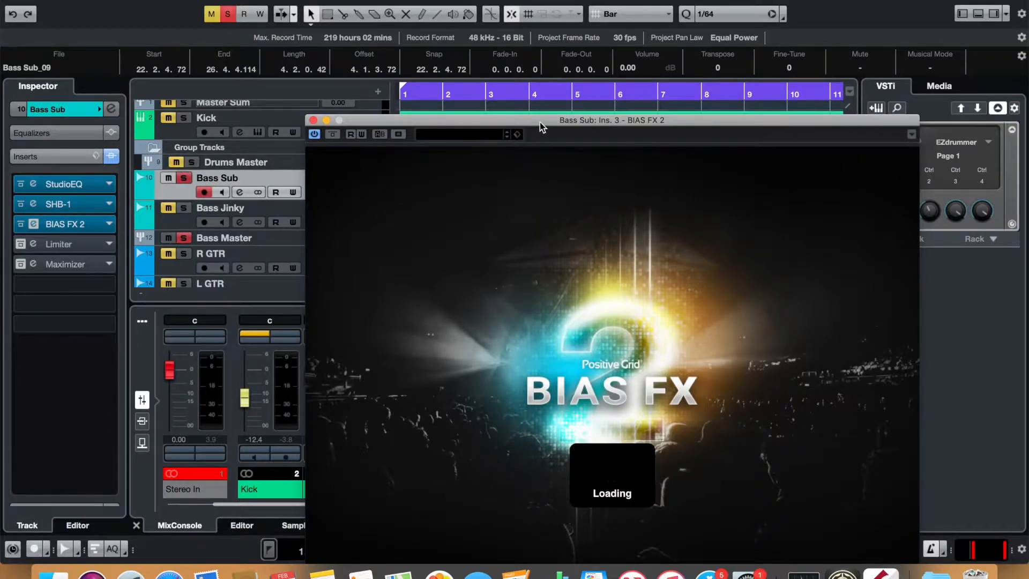
{"action": "left_click_drag", "start_coordinate": [539, 122], "coordinate": [483, 57]}
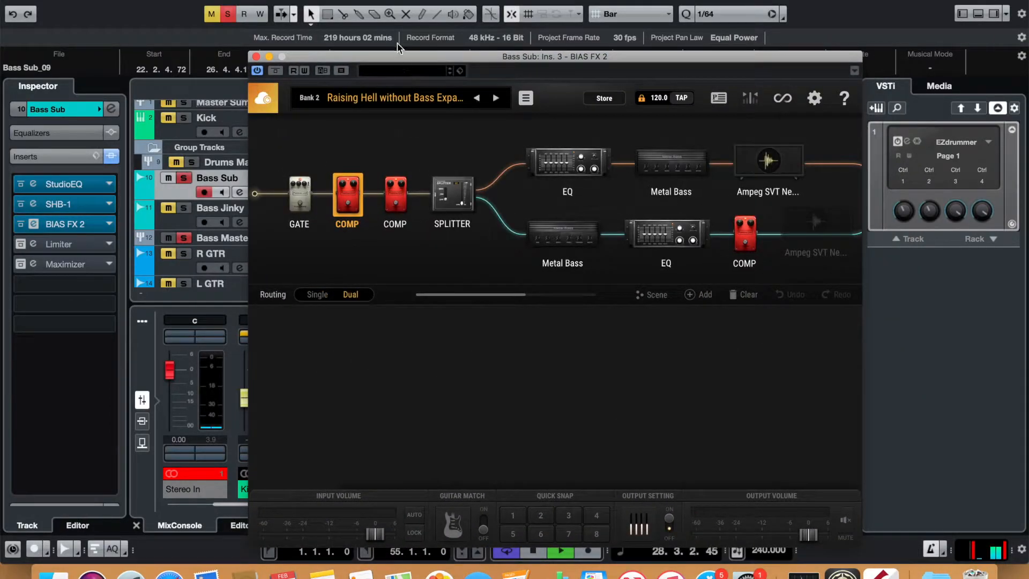
{"action": "left_click_drag", "start_coordinate": [401, 59], "coordinate": [347, 20]}
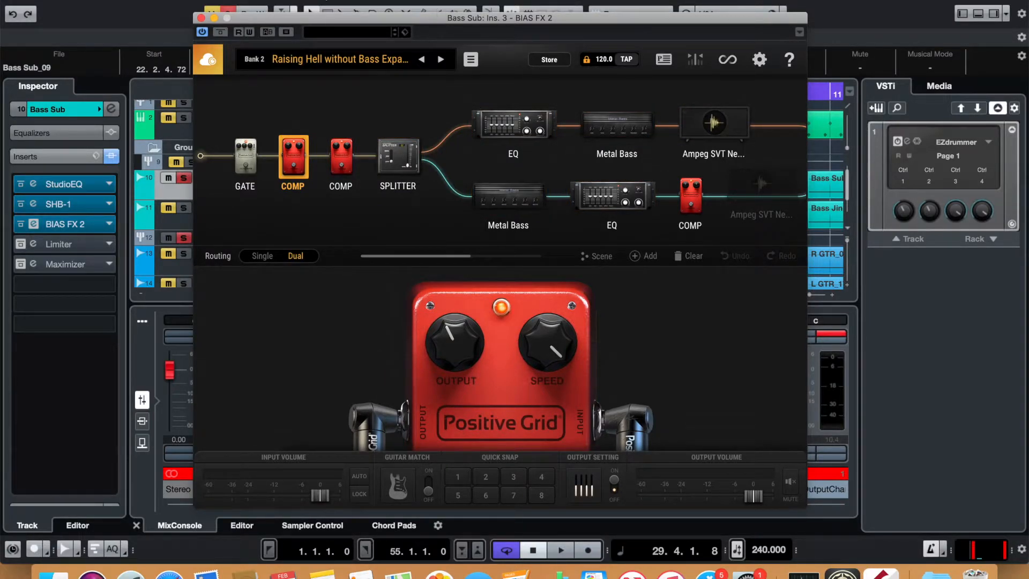
{"action": "left_click", "coordinate": [201, 18]}
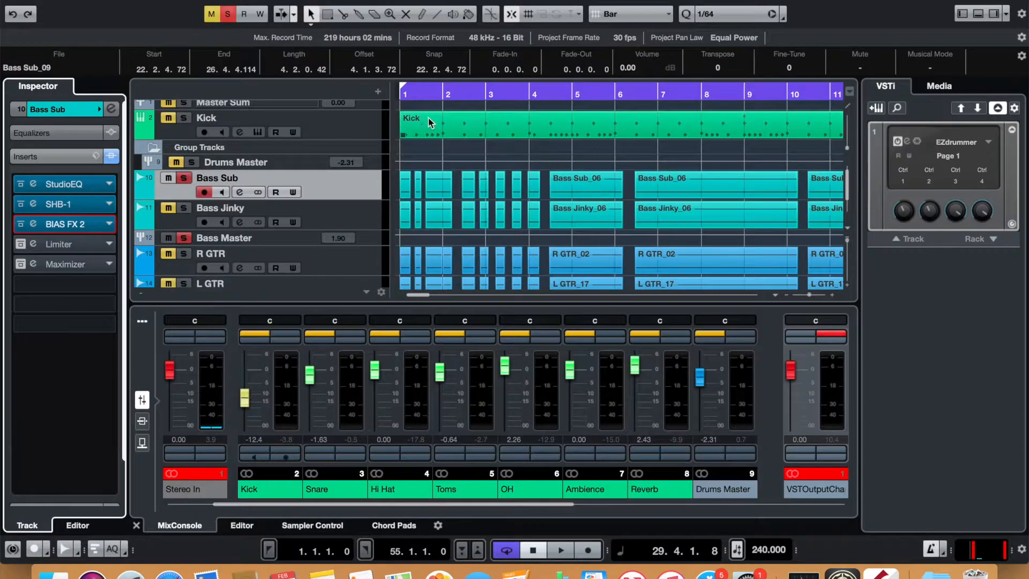
Reactivate the Limiter insert on Bass Sub, playing from bar 1 with its editor open to compare the bypassed and active sound.
{"action": "left_click_drag", "start_coordinate": [434, 98], "coordinate": [347, 95]}
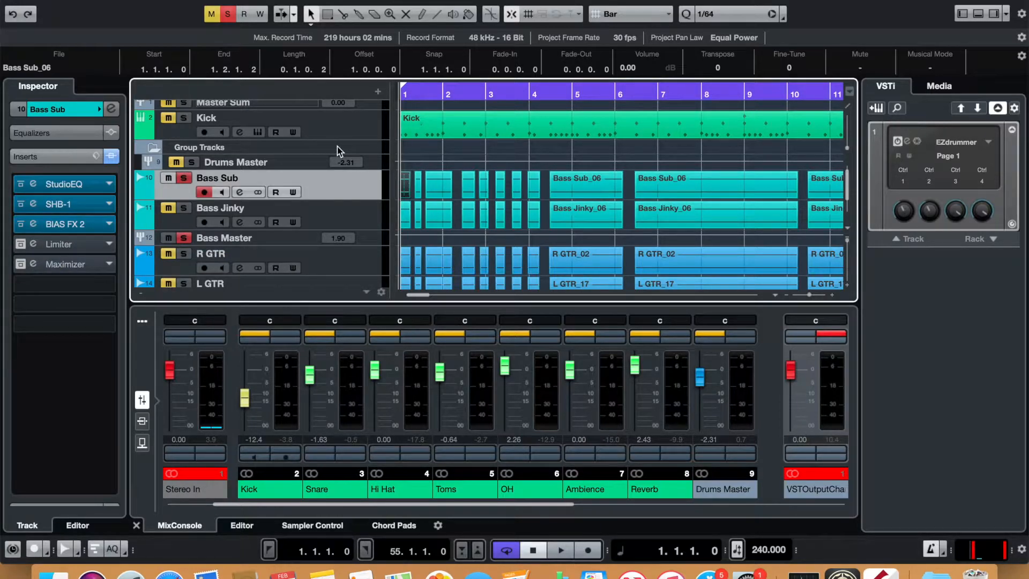
{"action": "double_click", "coordinate": [75, 250]}
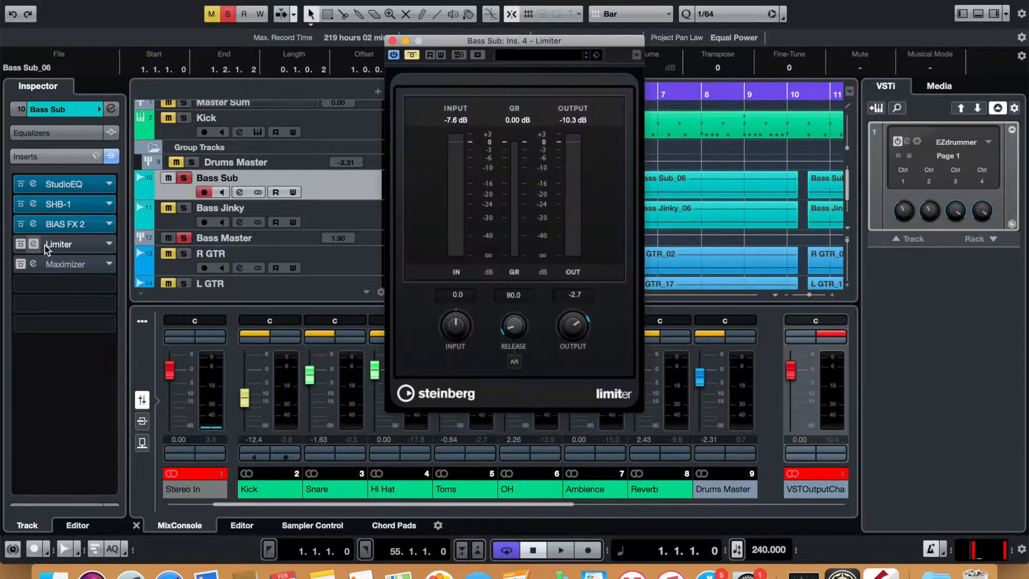
{"action": "key", "text": "space"}
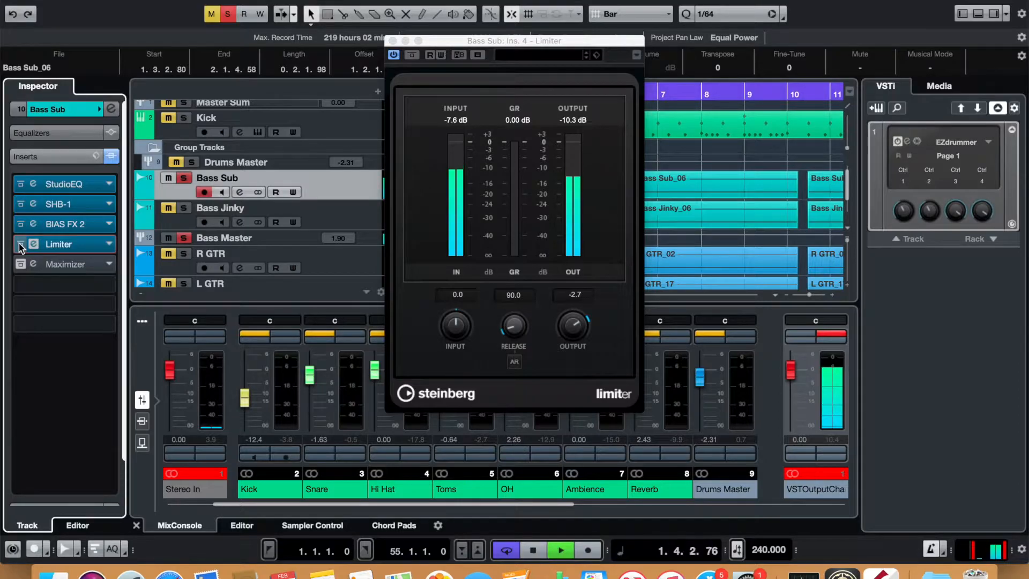
{"action": "left_click", "coordinate": [20, 246]}
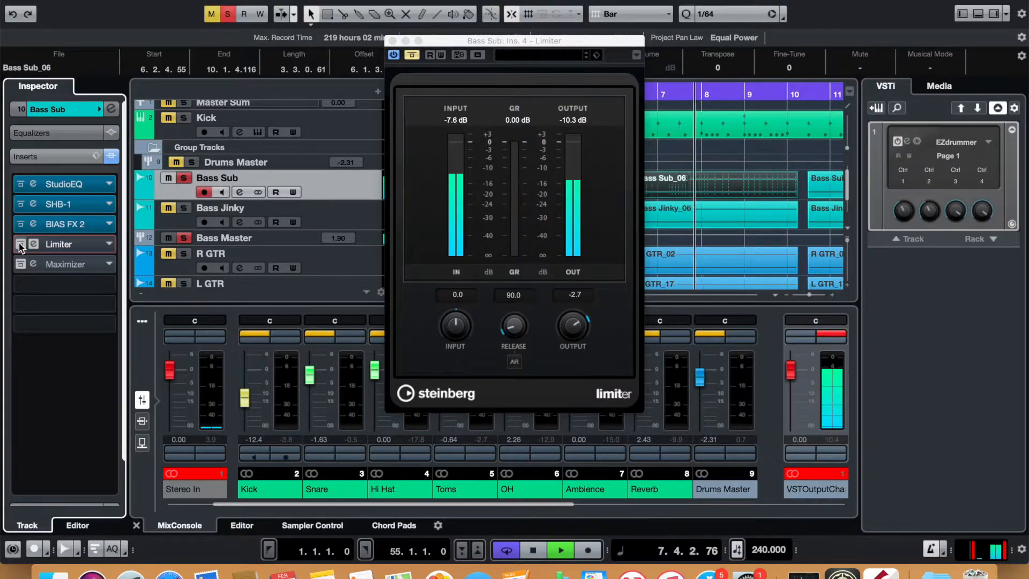
{"action": "key", "text": "space"}
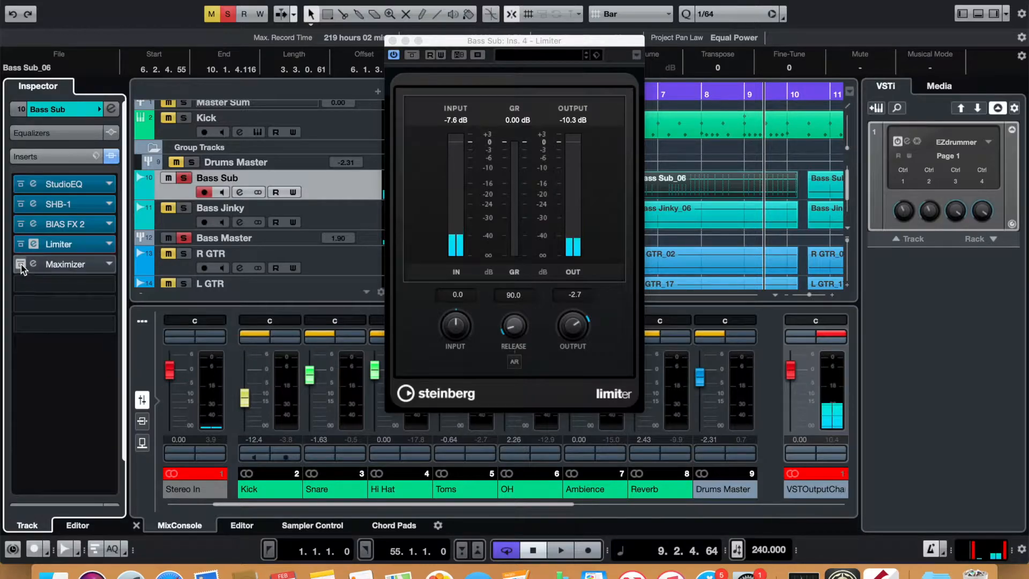
Reactivate the Maximizer insert on Bass Sub, play the track comparing it bypassed and active, and close the Maximizer and Limiter editors.
{"action": "left_click", "coordinate": [21, 264]}
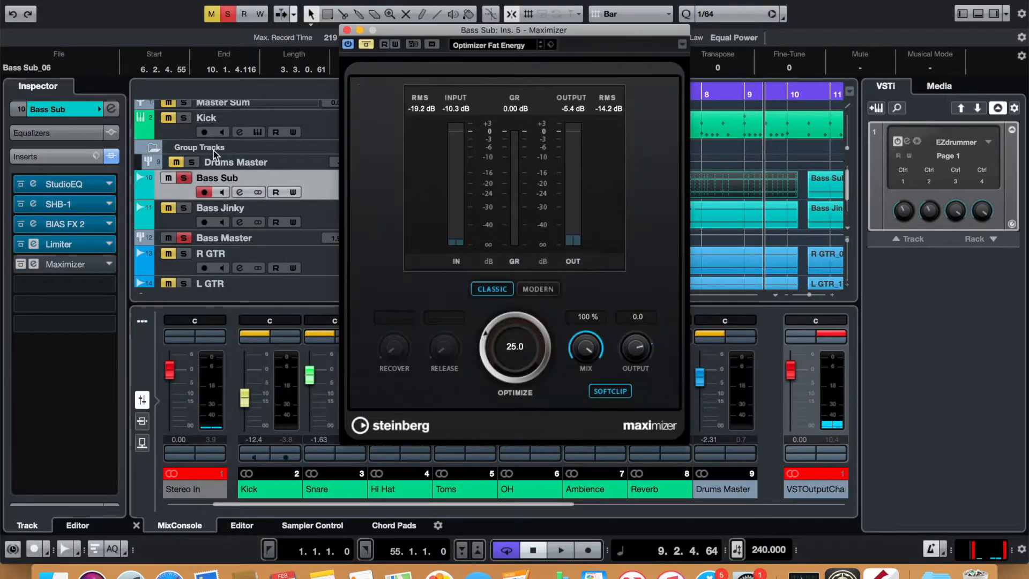
{"action": "left_click", "coordinate": [20, 264]}
{"action": "key", "text": "space"}
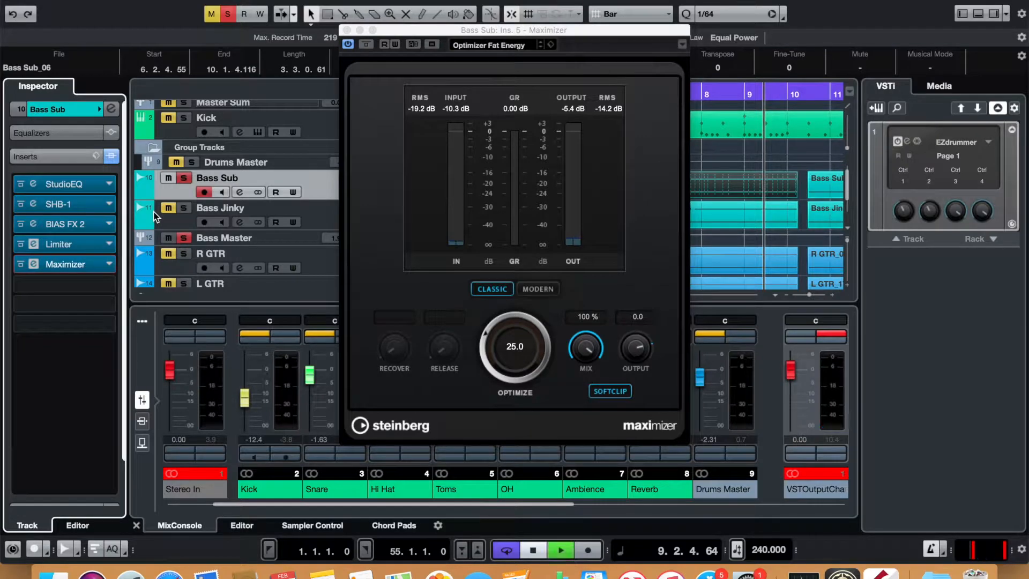
{"action": "left_click", "coordinate": [23, 267]}
{"action": "left_click", "coordinate": [22, 265]}
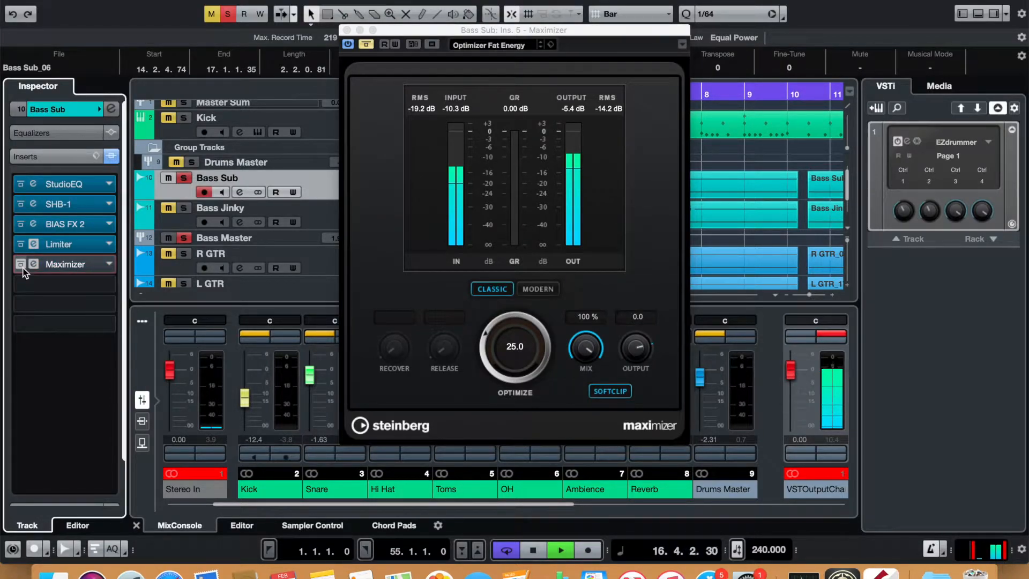
{"action": "left_click", "coordinate": [20, 264]}
{"action": "key", "text": "space"}
{"action": "left_click", "coordinate": [346, 31]}
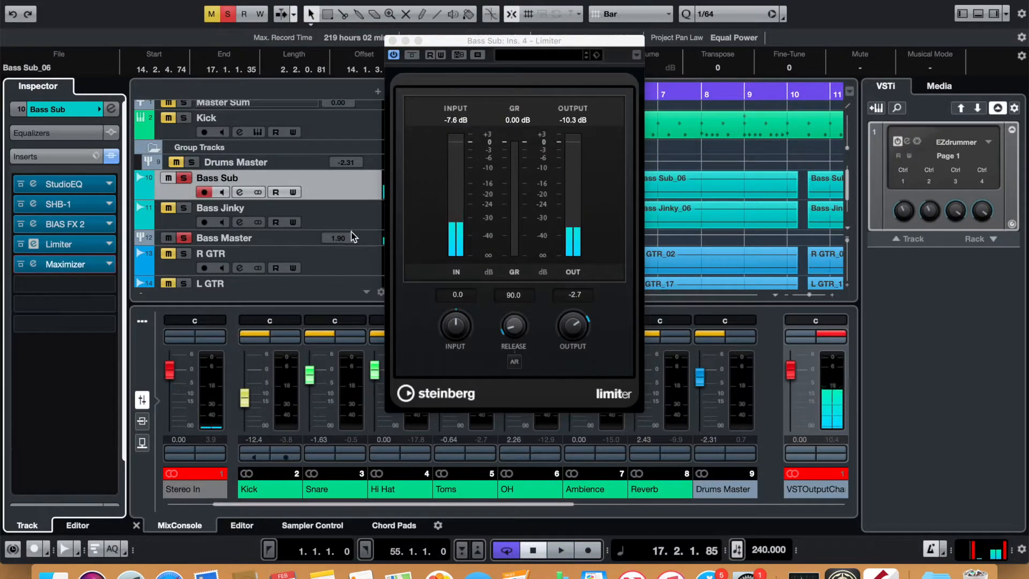
{"action": "left_click", "coordinate": [392, 39]}
Solo the Bass Jinky track instead of Bass Sub and return the playhead to bar 1.
{"action": "left_click", "coordinate": [359, 210]}
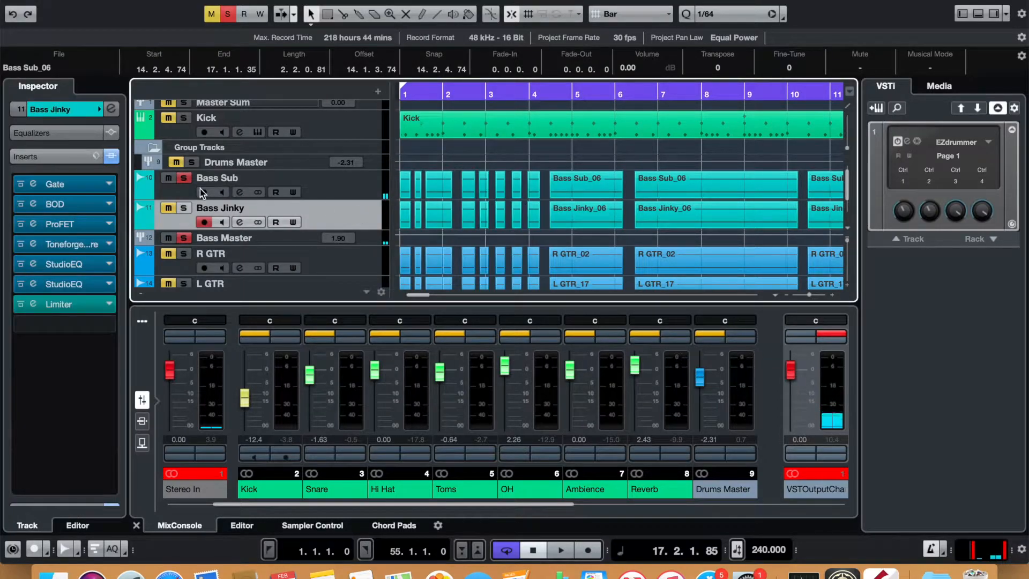
{"action": "left_click", "coordinate": [183, 209]}
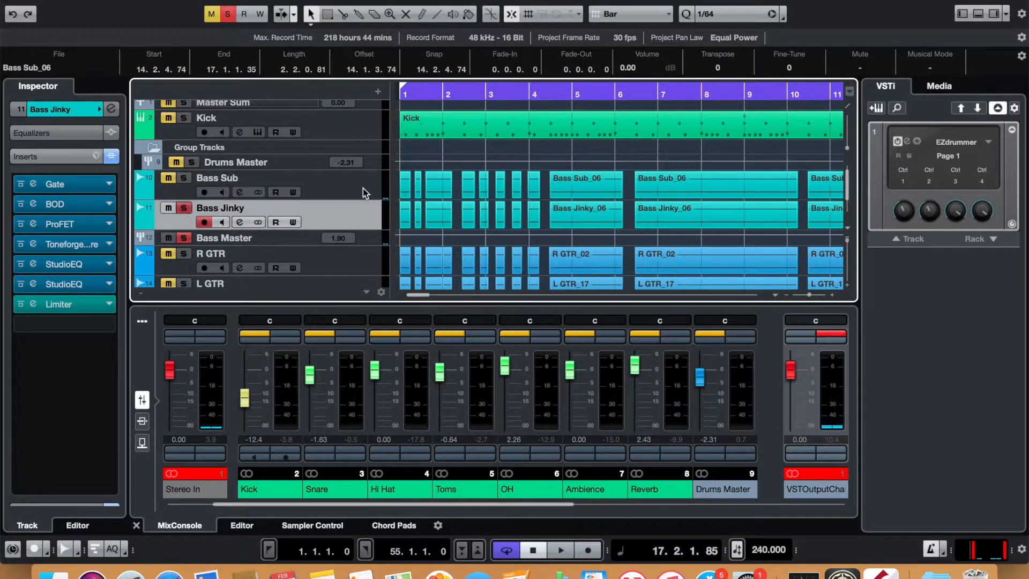
{"action": "left_click_drag", "start_coordinate": [452, 98], "coordinate": [358, 95]}
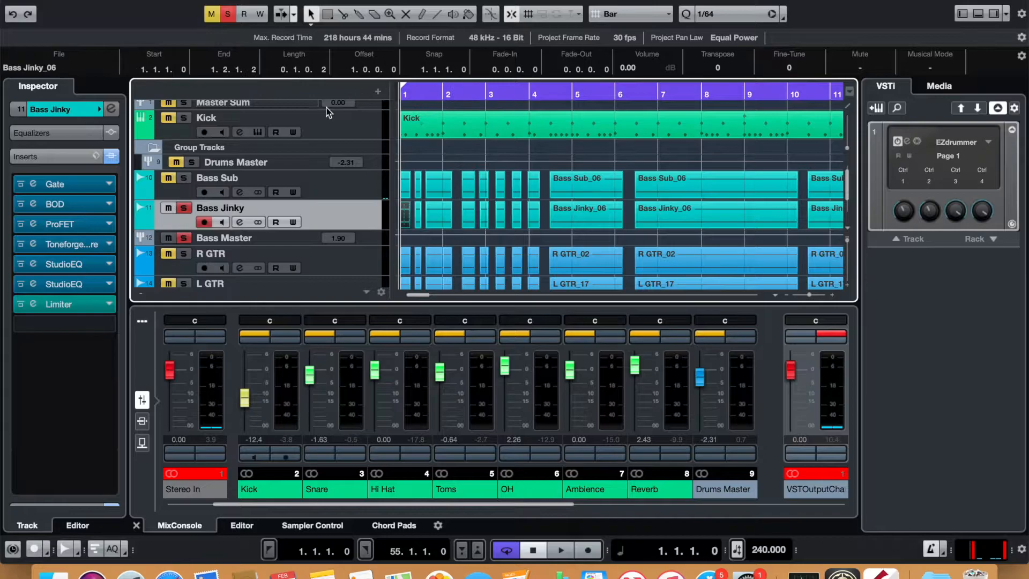
Open the Gate editor on Bass Jinky and bypass the BOD, ProFET, Toneforge, both StudioEQ and Limiter inserts.
{"action": "left_click", "coordinate": [73, 183]}
{"action": "left_click", "coordinate": [72, 183]}
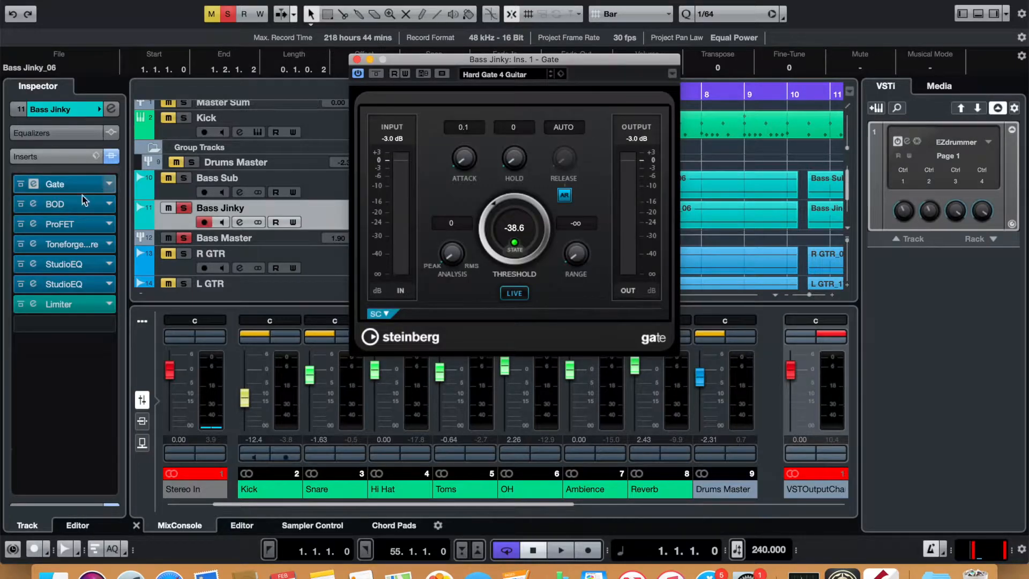
{"action": "left_click", "coordinate": [20, 205]}
{"action": "left_click", "coordinate": [20, 224]}
{"action": "left_click", "coordinate": [20, 244]}
{"action": "left_click", "coordinate": [20, 264]}
{"action": "left_click", "coordinate": [21, 283]}
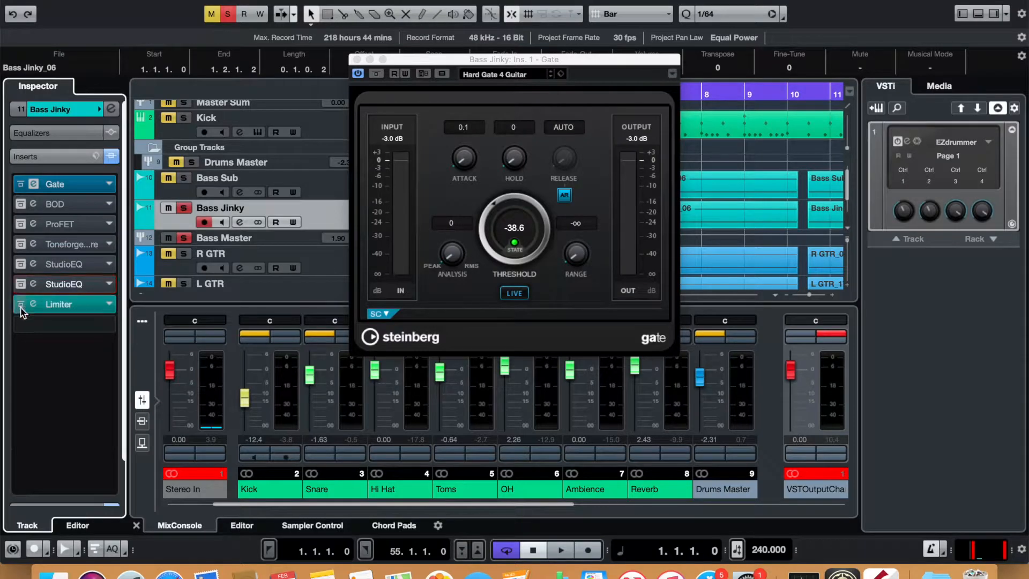
{"action": "left_click", "coordinate": [21, 304]}
Play Bass Jinky from bar 1 with only the Gate insert active, bypassing and reactivating it to compare the sound.
{"action": "left_click_drag", "start_coordinate": [407, 63], "coordinate": [433, 249]}
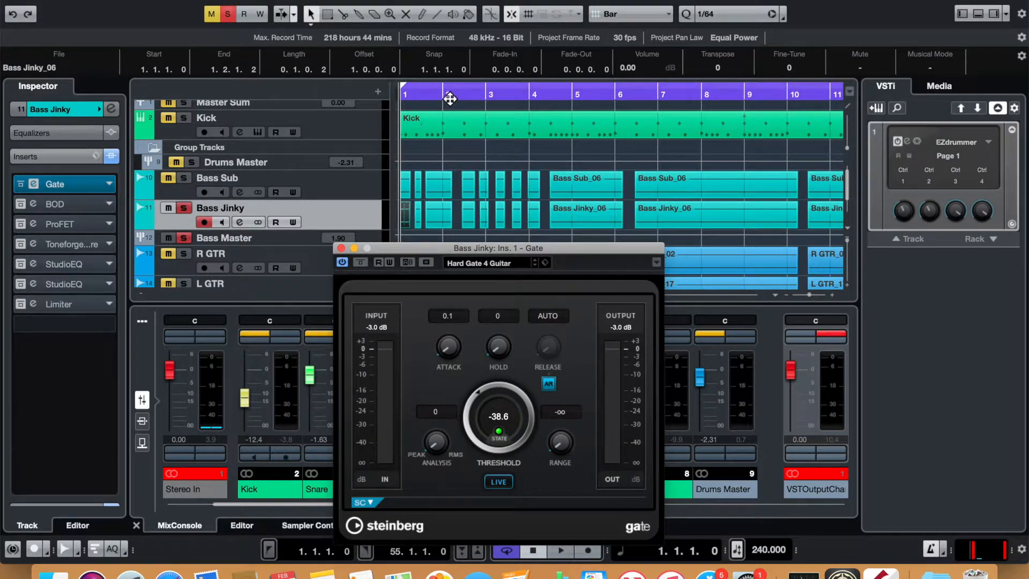
{"action": "left_click", "coordinate": [379, 98]}
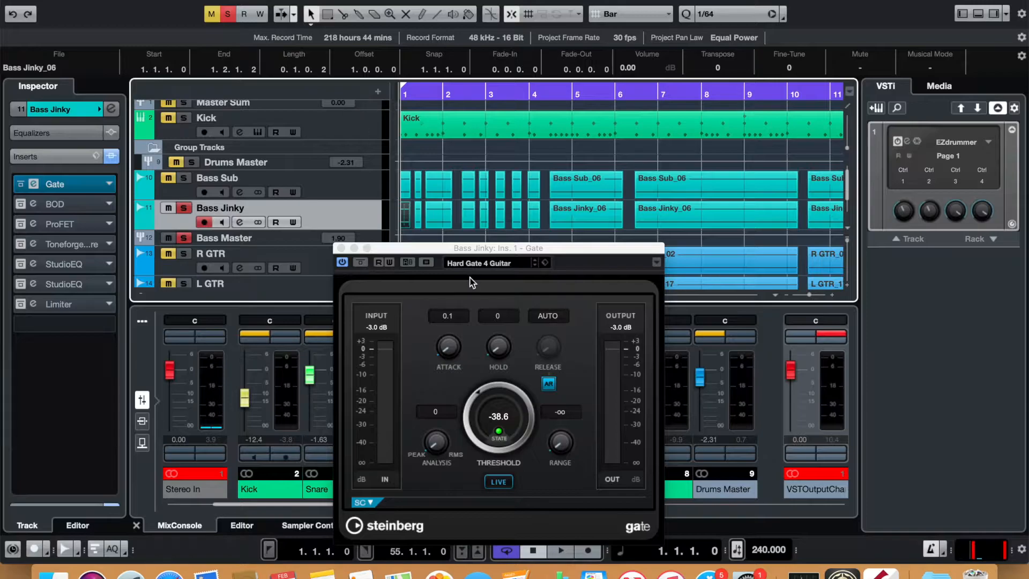
{"action": "key", "text": "space"}
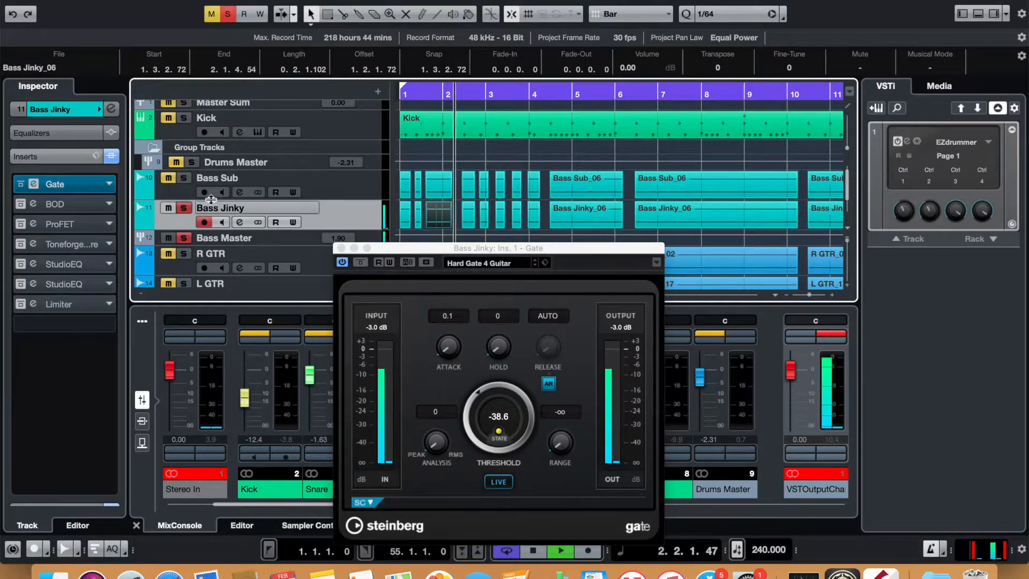
{"action": "left_click", "coordinate": [20, 182]}
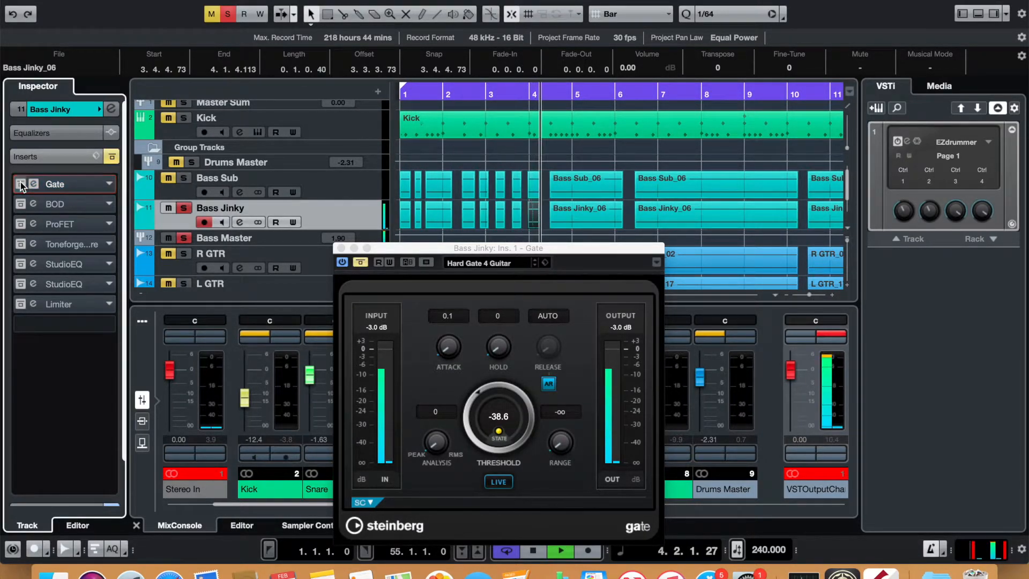
{"action": "key", "text": "space"}
{"action": "left_click_drag", "start_coordinate": [406, 247], "coordinate": [416, 111]}
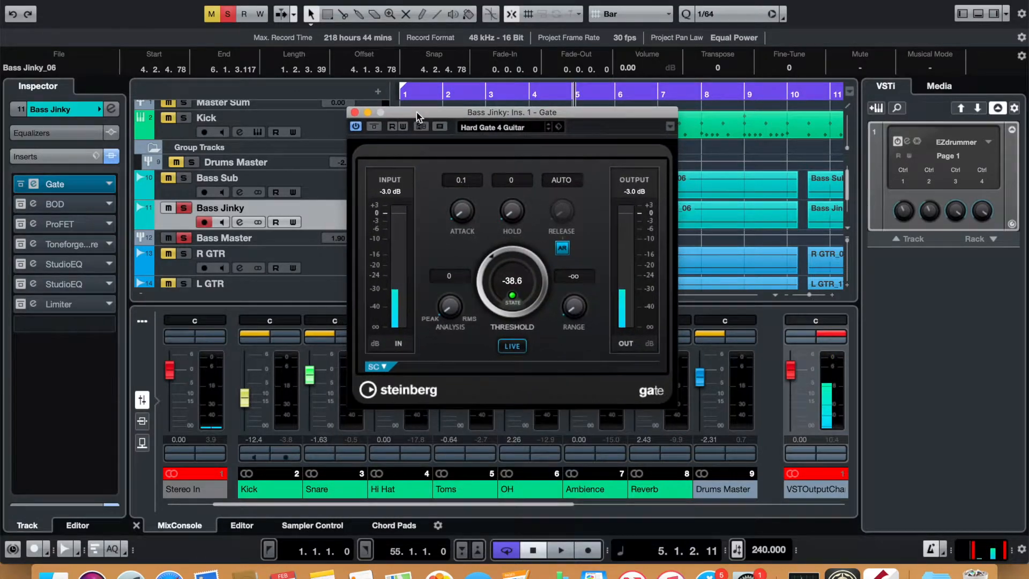
Reactivate the BOD, ProFET, Toneforge, both StudioEQ and Limiter inserts on Bass Jinky.
{"action": "left_click", "coordinate": [22, 208]}
{"action": "left_click", "coordinate": [21, 224]}
{"action": "left_click", "coordinate": [20, 244]}
{"action": "left_click", "coordinate": [20, 264]}
{"action": "left_click", "coordinate": [20, 284]}
{"action": "left_click", "coordinate": [20, 304]}
Play Bass Jinky through the full insert chain, switching the Gate's bypass on and off to compare the noise control.
{"action": "key", "text": "space"}
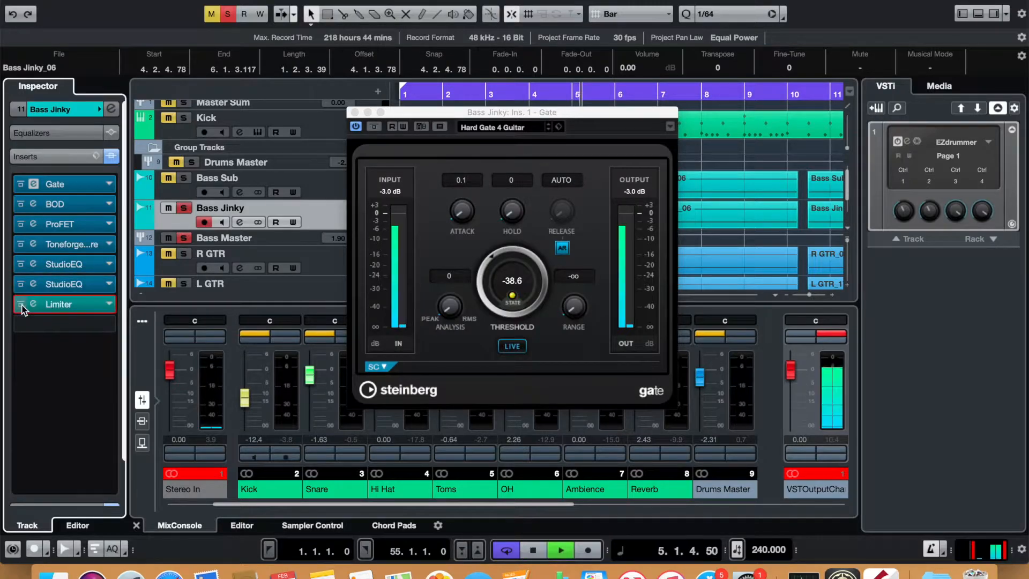
{"action": "left_click", "coordinate": [21, 187]}
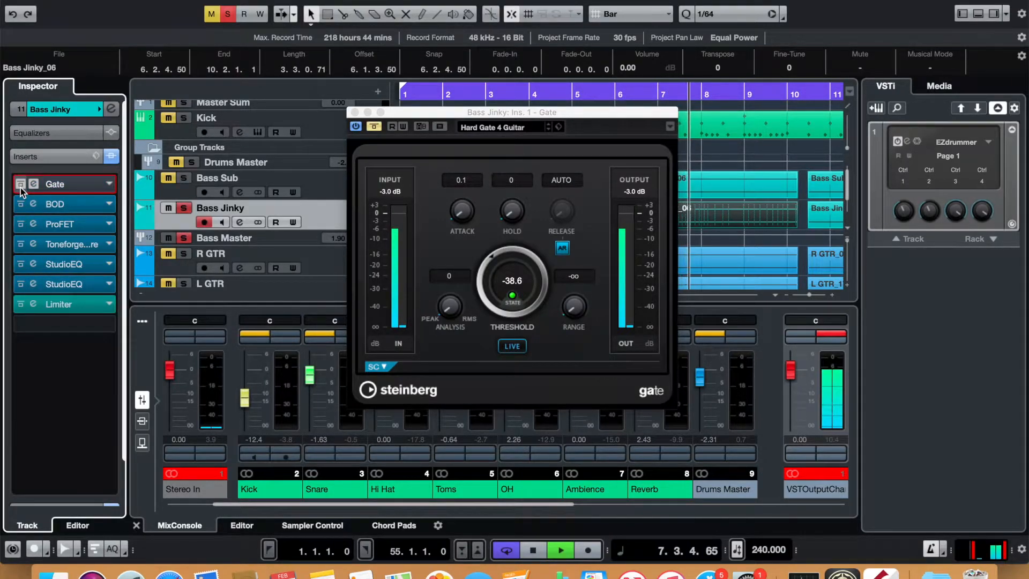
{"action": "left_click", "coordinate": [20, 187]}
{"action": "left_click", "coordinate": [21, 187]}
{"action": "left_click", "coordinate": [20, 188]}
{"action": "key", "text": "space"}
Bypass the ProFET, Toneforge, both StudioEQ and Limiter inserts on Bass Jinky, leaving Gate and BOD active.
{"action": "left_click_drag", "start_coordinate": [469, 113], "coordinate": [478, 191]}
{"action": "left_click", "coordinate": [19, 224]}
{"action": "left_click", "coordinate": [19, 244]}
{"action": "left_click", "coordinate": [21, 264]}
{"action": "left_click", "coordinate": [20, 284]}
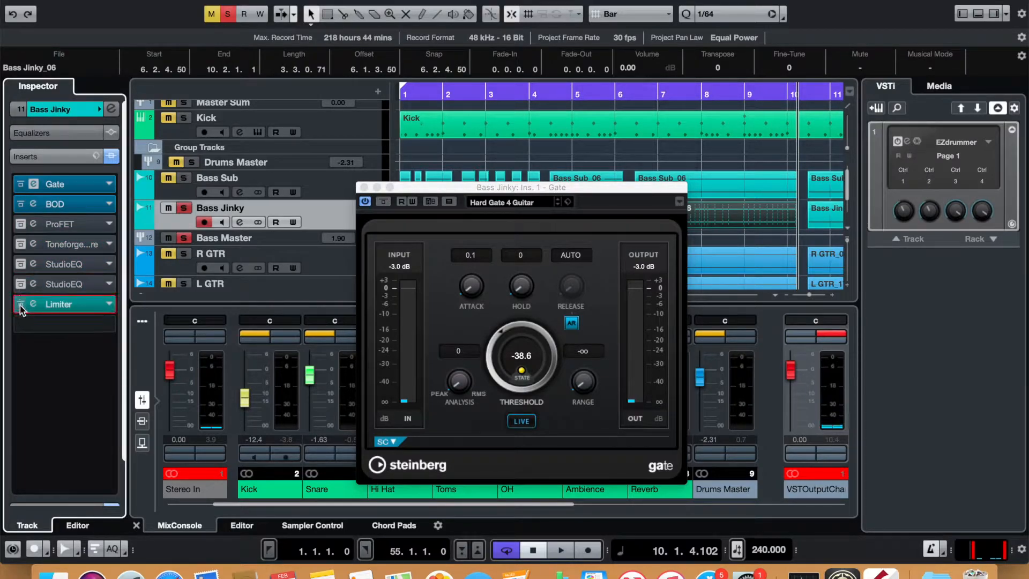
{"action": "left_click", "coordinate": [20, 303]}
Inspect the BOD bass overdrive settings on Bass Jinky and compare its bypassed and active sound during playback, closing its editor when done.
{"action": "left_click", "coordinate": [84, 209]}
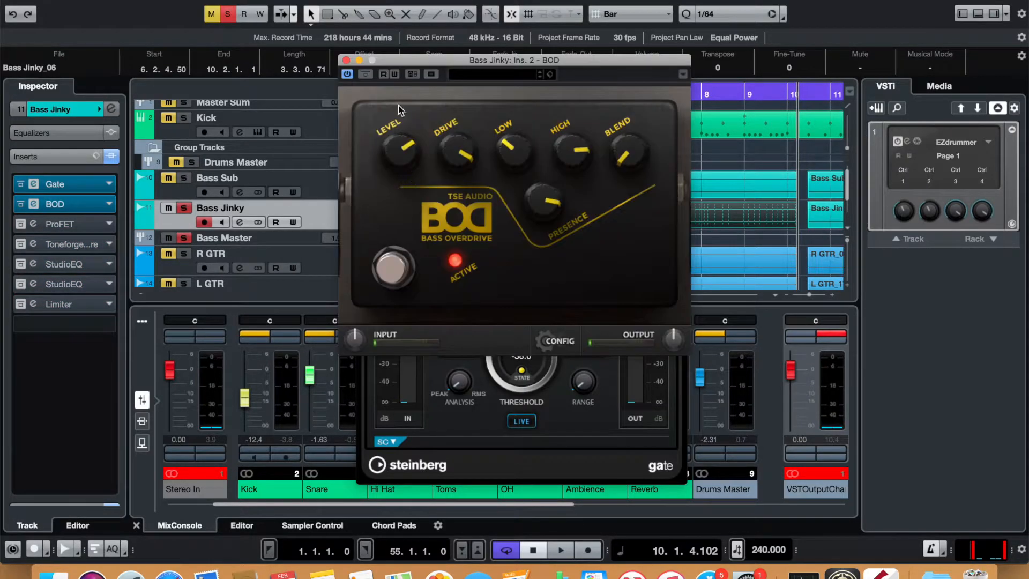
{"action": "left_click_drag", "start_coordinate": [405, 63], "coordinate": [406, 85]}
{"action": "left_click", "coordinate": [364, 187]}
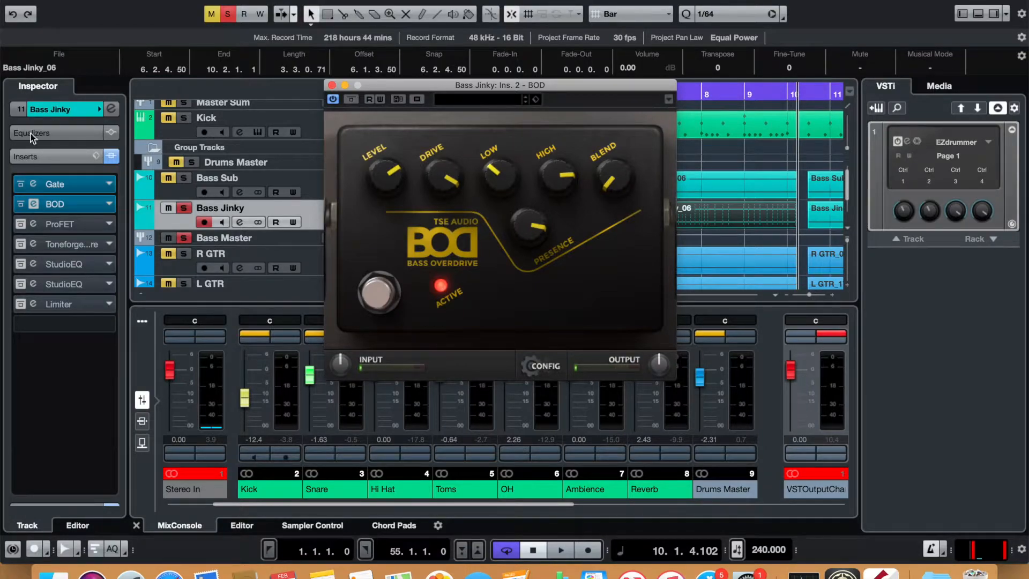
{"action": "key", "text": "space"}
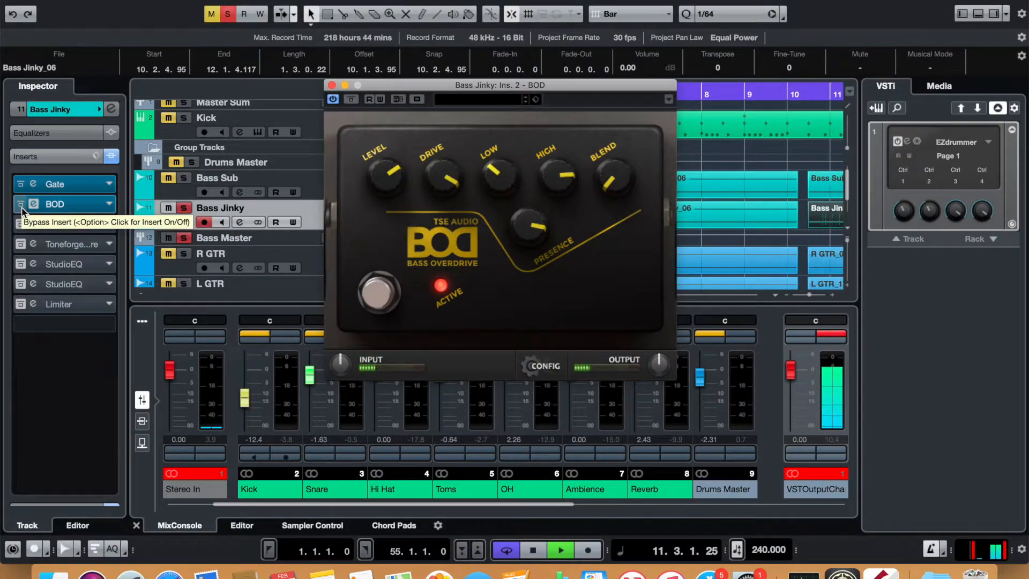
{"action": "left_click", "coordinate": [22, 206]}
{"action": "left_click", "coordinate": [22, 205]}
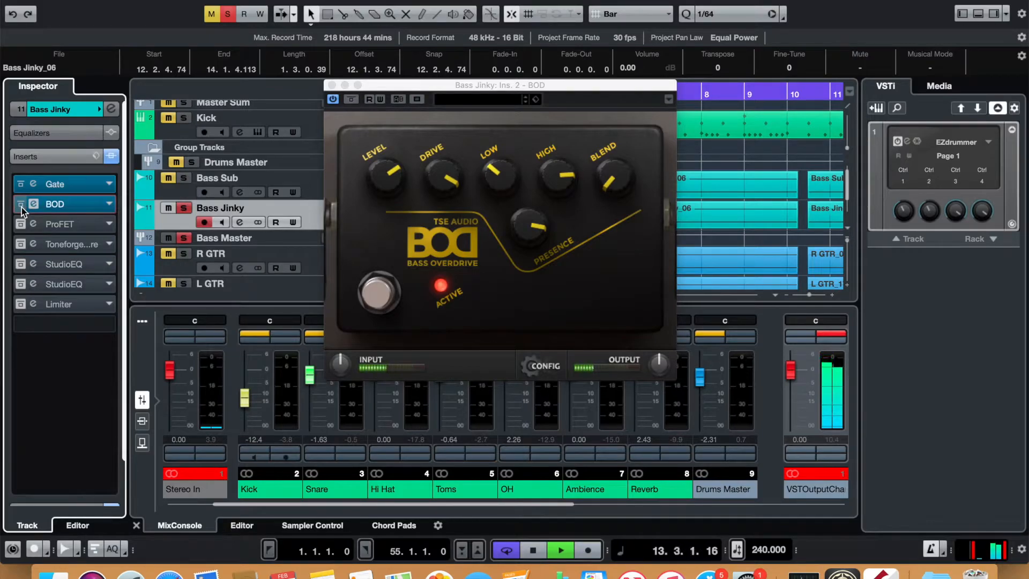
{"action": "left_click", "coordinate": [21, 206]}
{"action": "left_click", "coordinate": [22, 205]}
{"action": "key", "text": "space"}
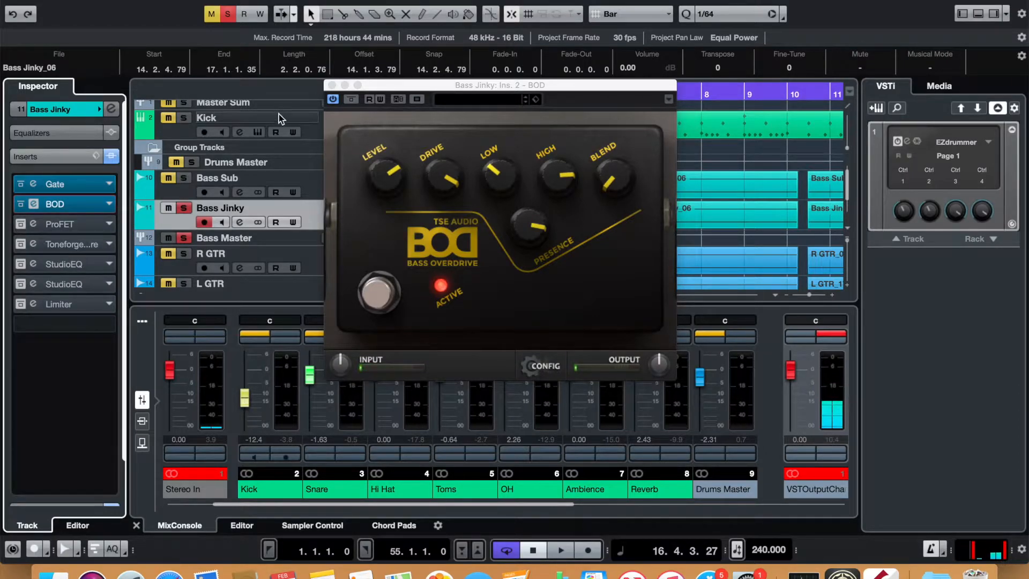
{"action": "left_click", "coordinate": [332, 85]}
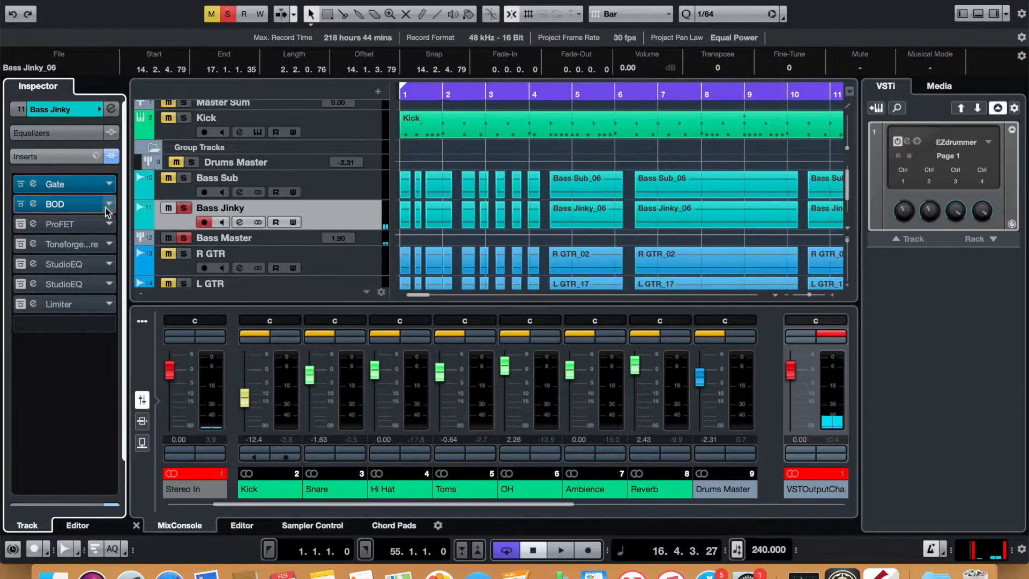
Open the ProFET editor on Bass Jinky and examine the pedal's gain, volume and tone settings.
{"action": "left_click", "coordinate": [86, 227]}
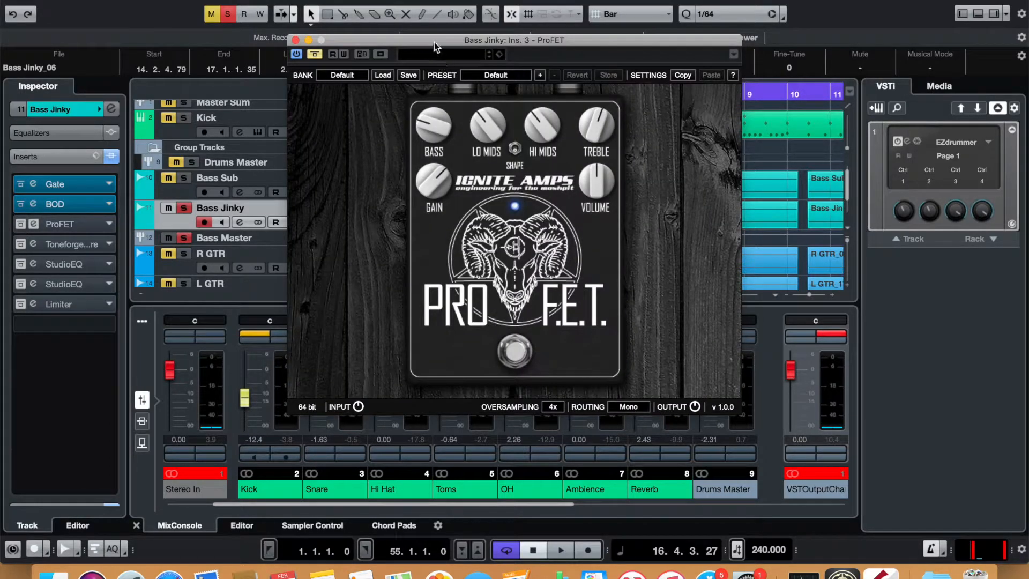
{"action": "left_click_drag", "start_coordinate": [434, 43], "coordinate": [387, 76]}
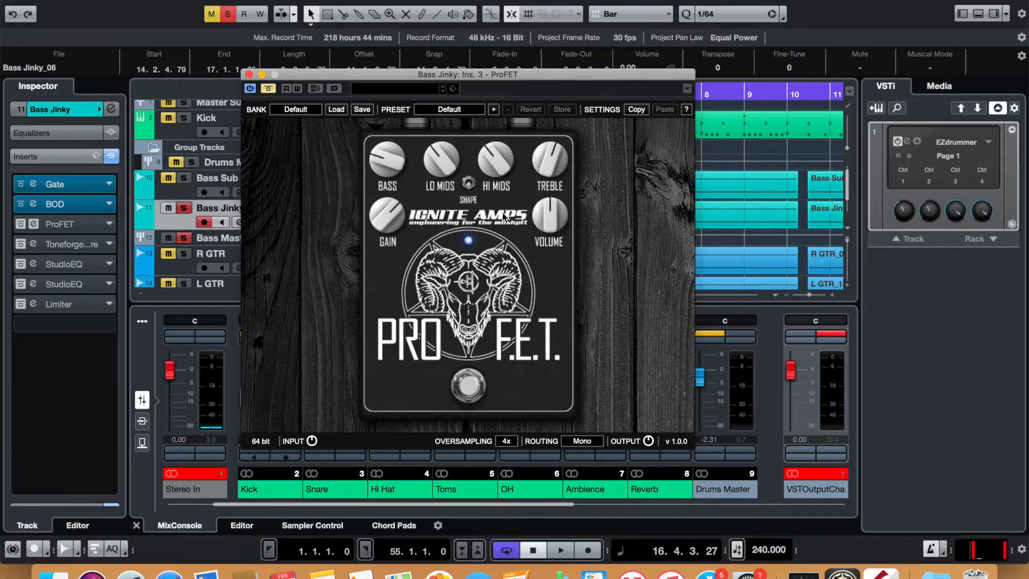
{"action": "left_click_drag", "start_coordinate": [442, 80], "coordinate": [427, 141]}
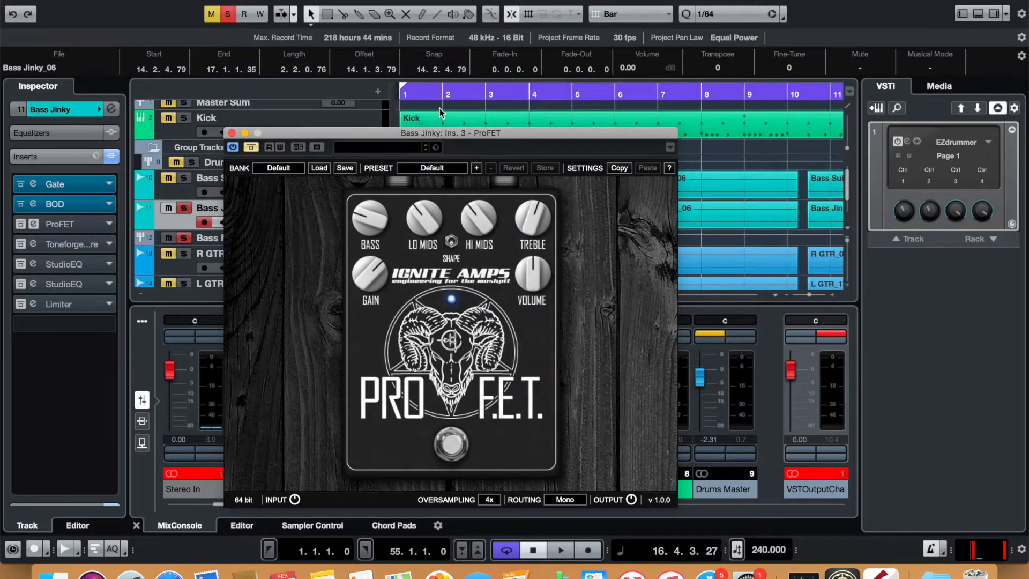
Reactivate the ProFET insert while playing Bass Jinky from bar 1, compare the sound with and without it, and close its editor.
{"action": "left_click_drag", "start_coordinate": [445, 96], "coordinate": [379, 97]}
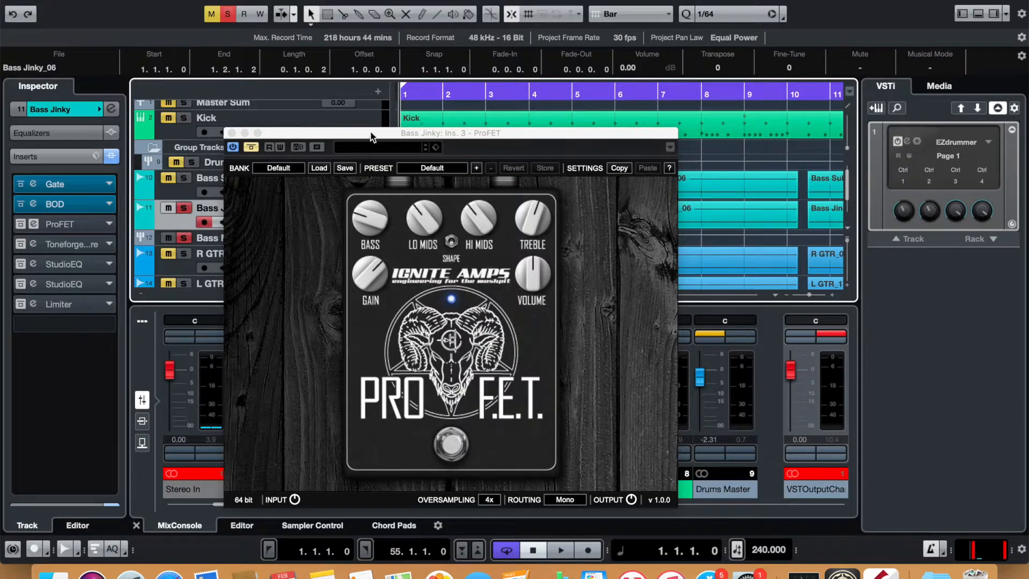
{"action": "left_click_drag", "start_coordinate": [370, 138], "coordinate": [390, 107]}
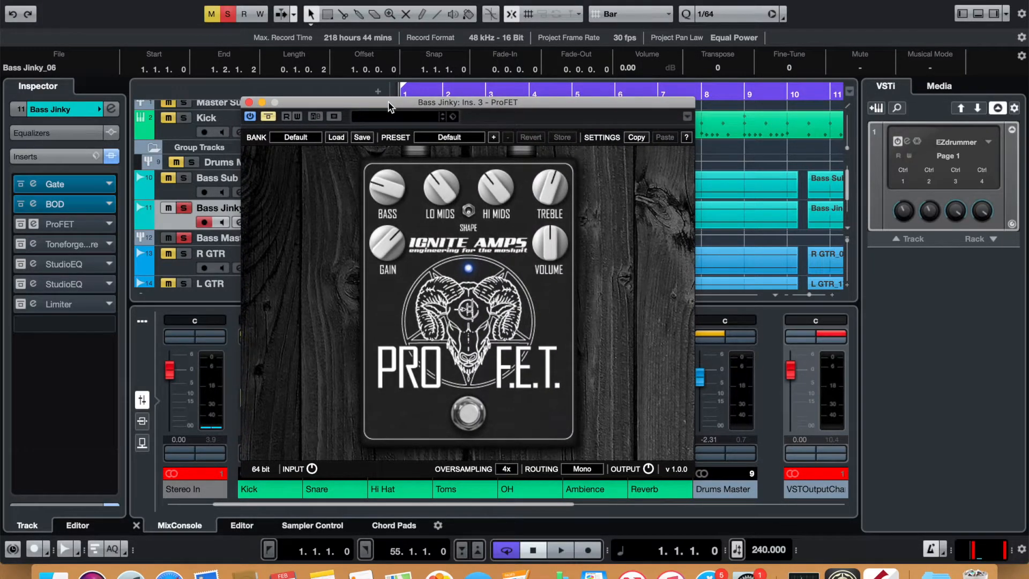
{"action": "key", "text": "space"}
{"action": "left_click", "coordinate": [22, 224]}
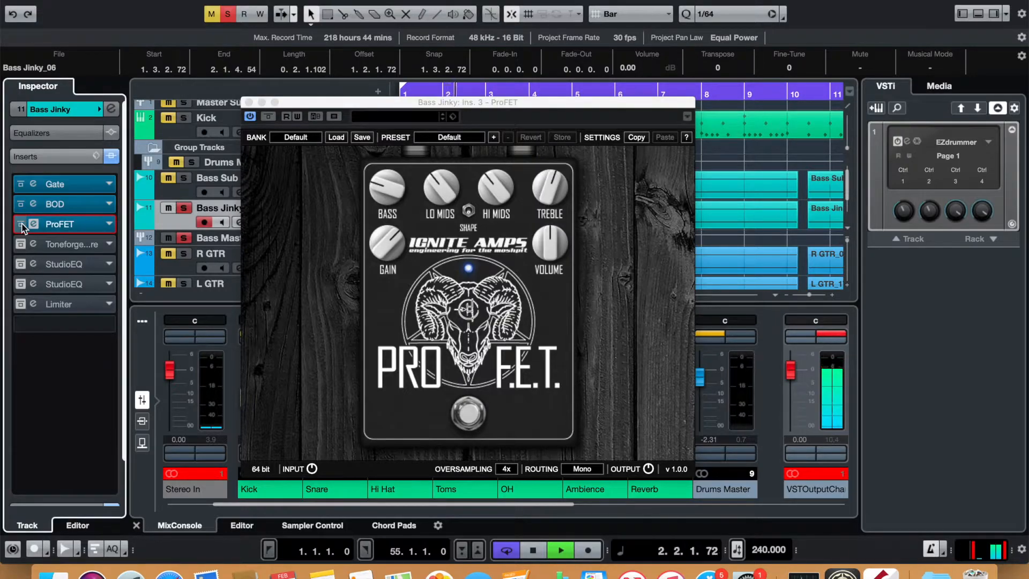
{"action": "left_click", "coordinate": [21, 224]}
{"action": "left_click", "coordinate": [21, 224]}
{"action": "left_click", "coordinate": [251, 117]}
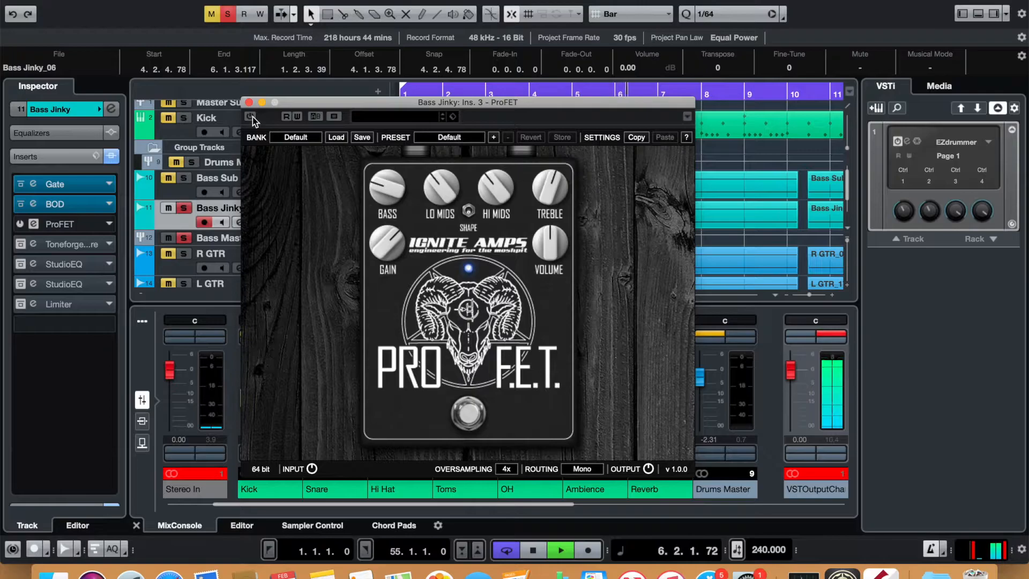
{"action": "left_click", "coordinate": [251, 116]}
{"action": "left_click", "coordinate": [253, 117]}
{"action": "left_click", "coordinate": [253, 116]}
{"action": "key", "text": "space"}
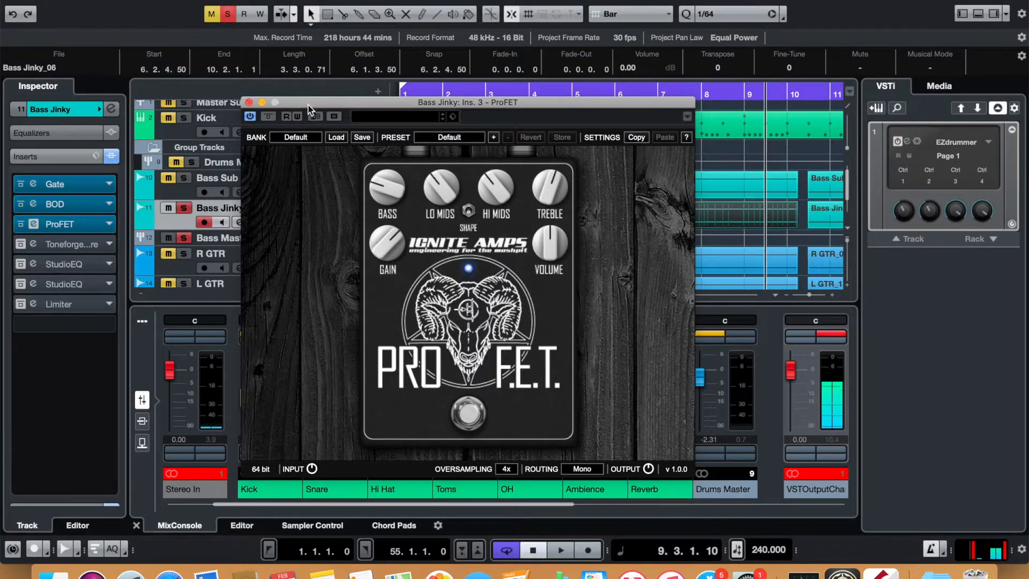
{"action": "left_click_drag", "start_coordinate": [310, 106], "coordinate": [268, 91]}
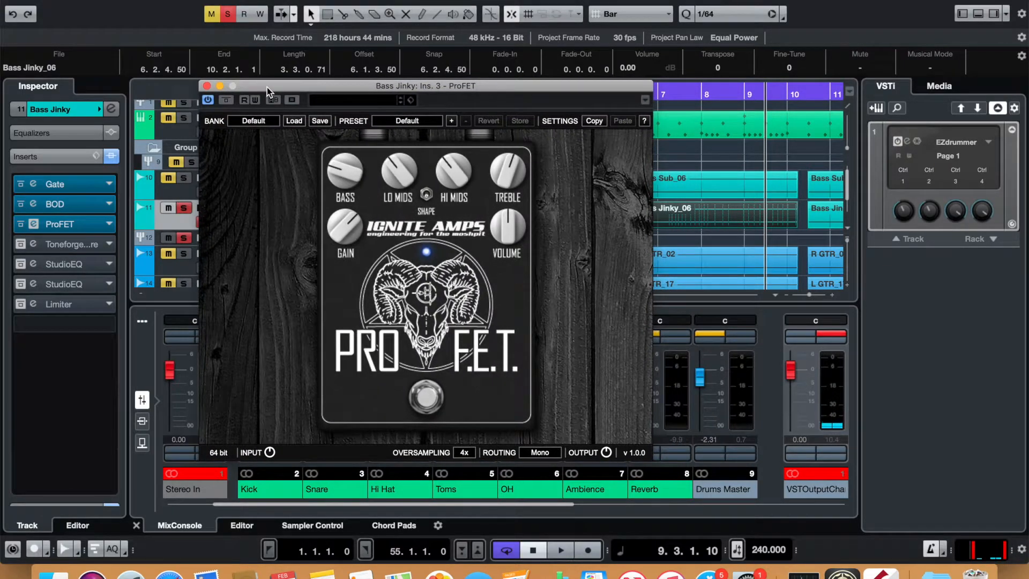
{"action": "left_click", "coordinate": [206, 86]}
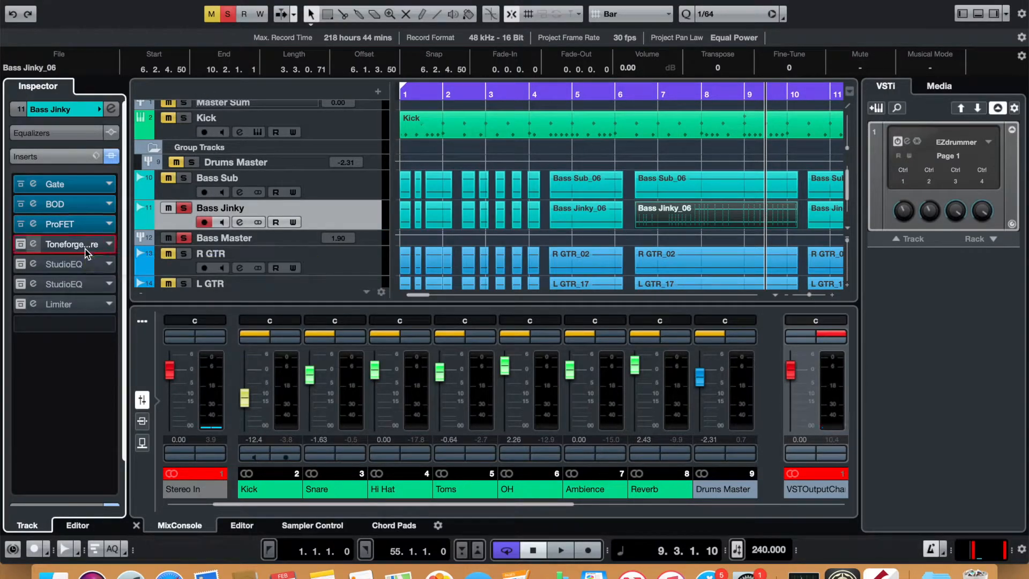
Open the Toneforge Guilty Pleasure editor on Bass Jinky and reactivate the insert, auditioning the track bypassed and active.
{"action": "double_click", "coordinate": [85, 246]}
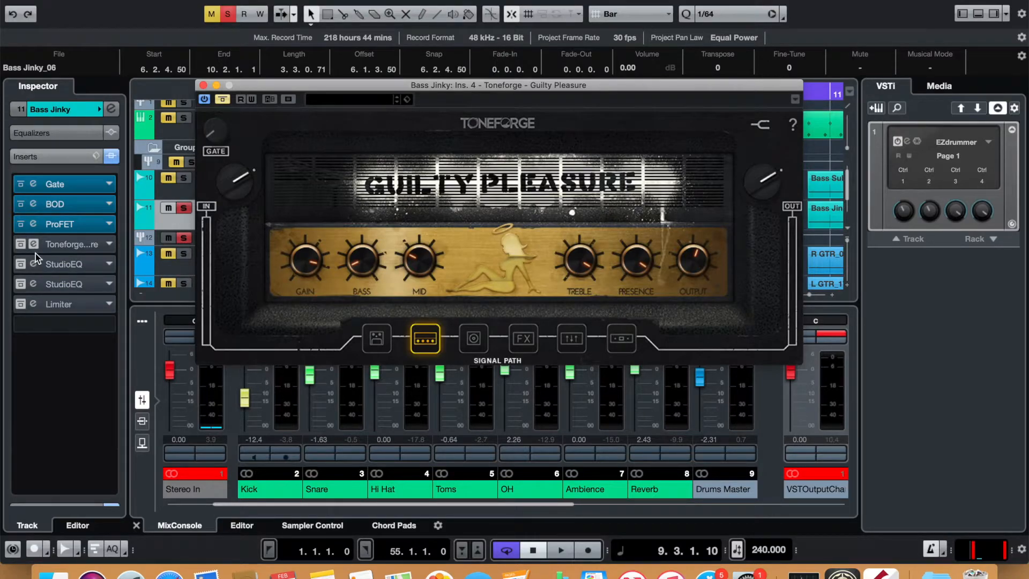
{"action": "key", "text": "space"}
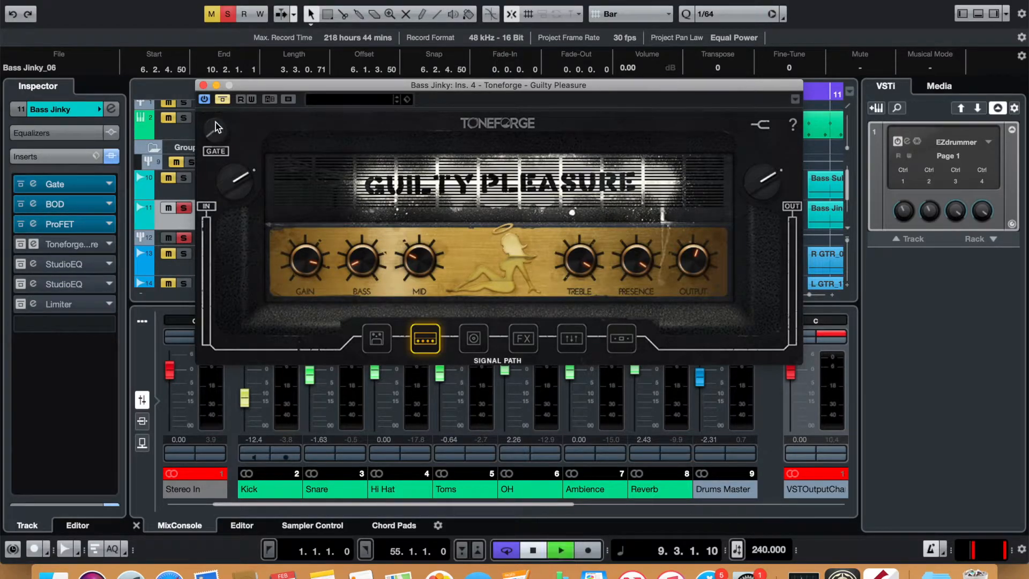
{"action": "key", "text": "space"}
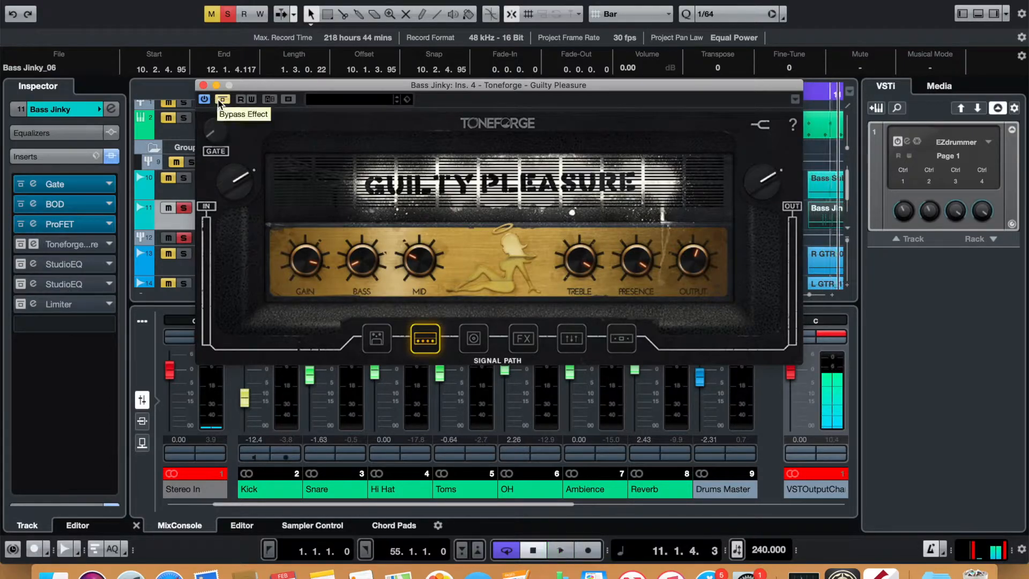
{"action": "left_click", "coordinate": [219, 101]}
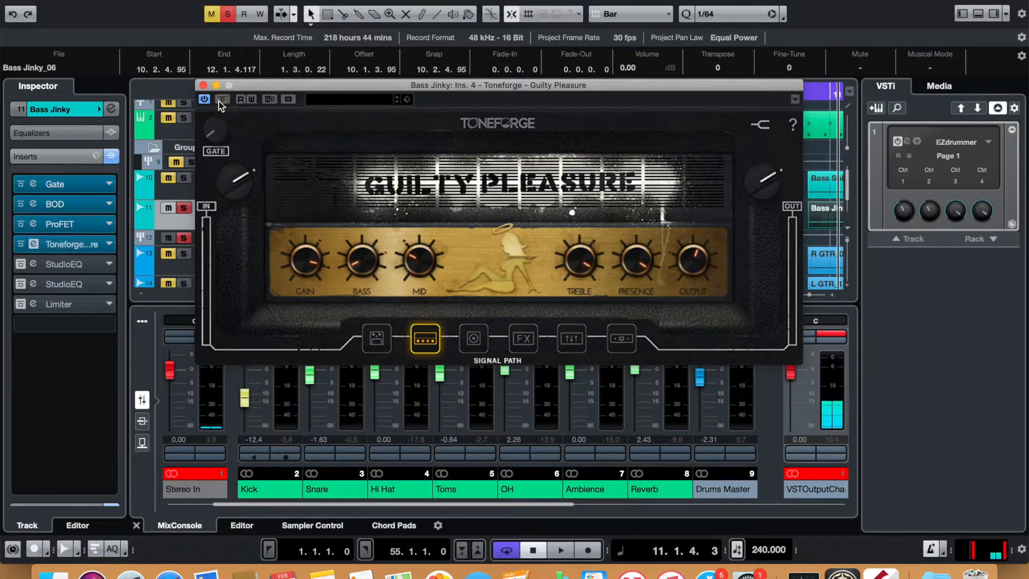
{"action": "key", "text": "space"}
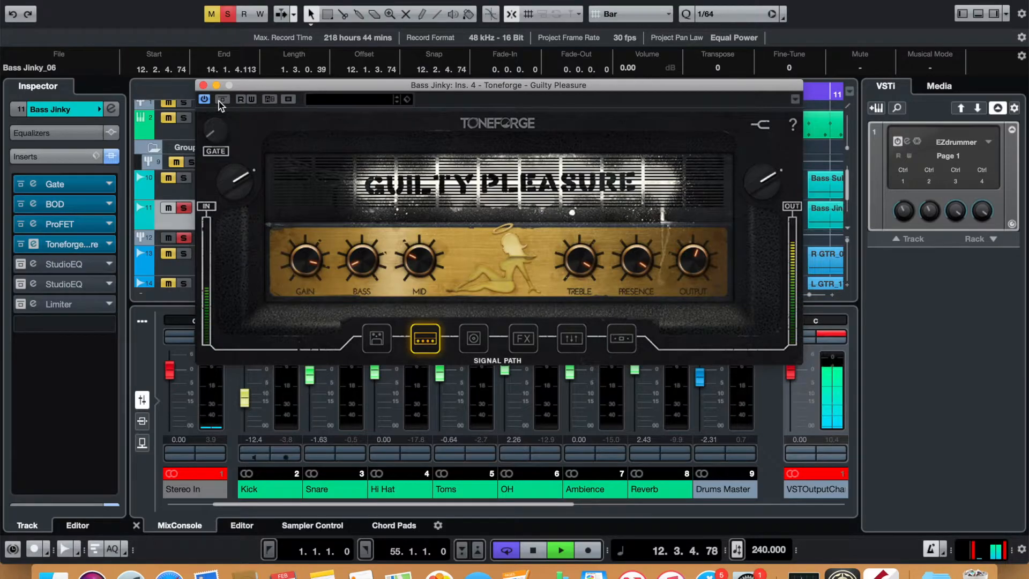
Examine Toneforge's cabinet, FX, EQ, limiter and overdrive pedal pages during playback, then close its editor and stop playback.
{"action": "left_click", "coordinate": [473, 338]}
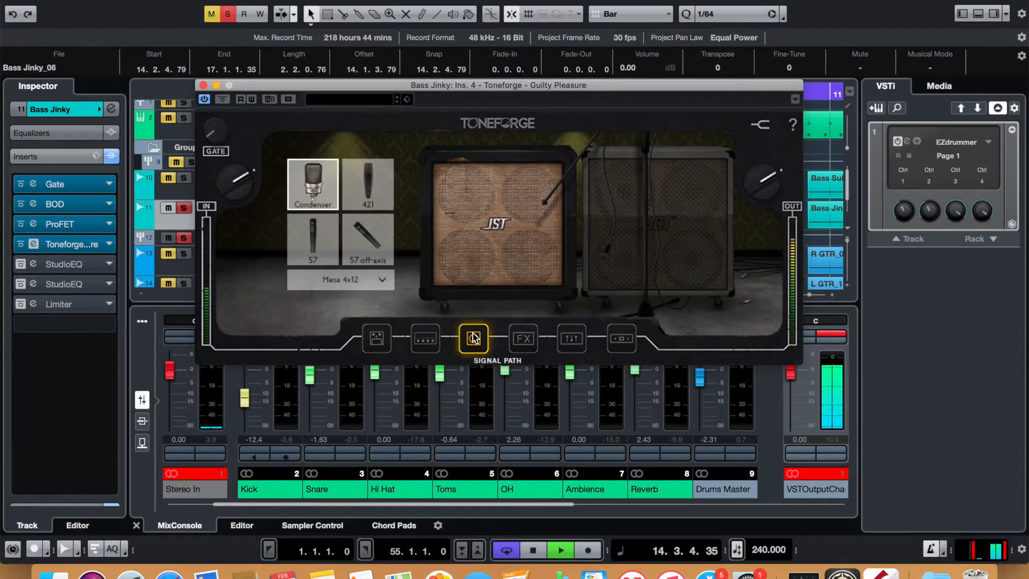
{"action": "left_click", "coordinate": [524, 337]}
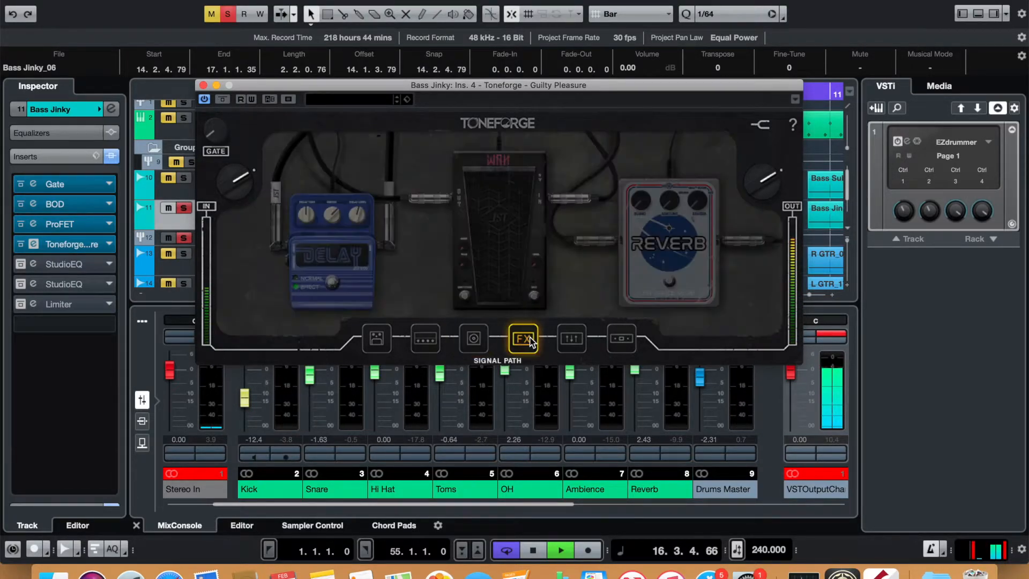
{"action": "left_click", "coordinate": [571, 338]}
{"action": "left_click", "coordinate": [621, 339]}
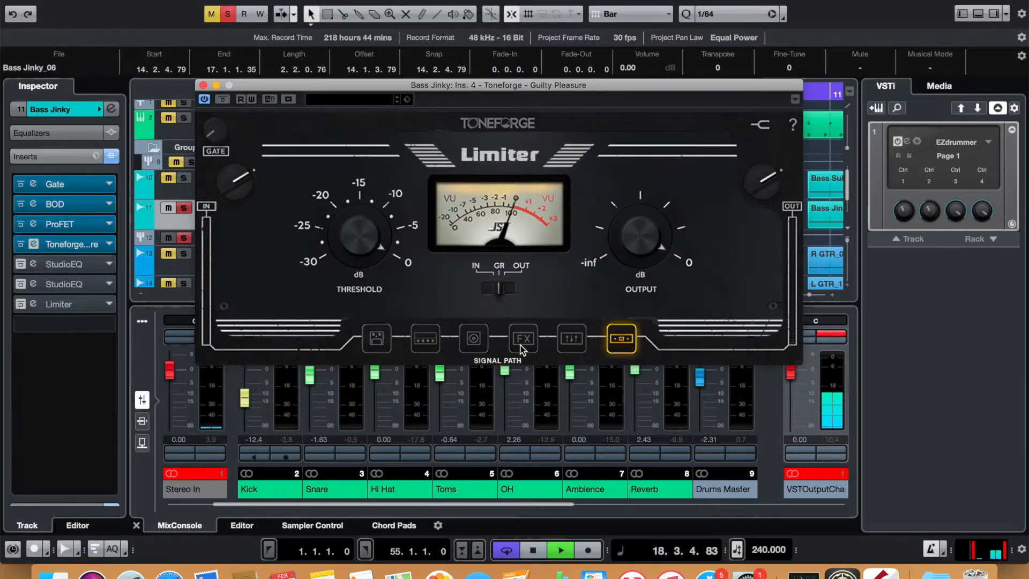
{"action": "left_click", "coordinate": [377, 340]}
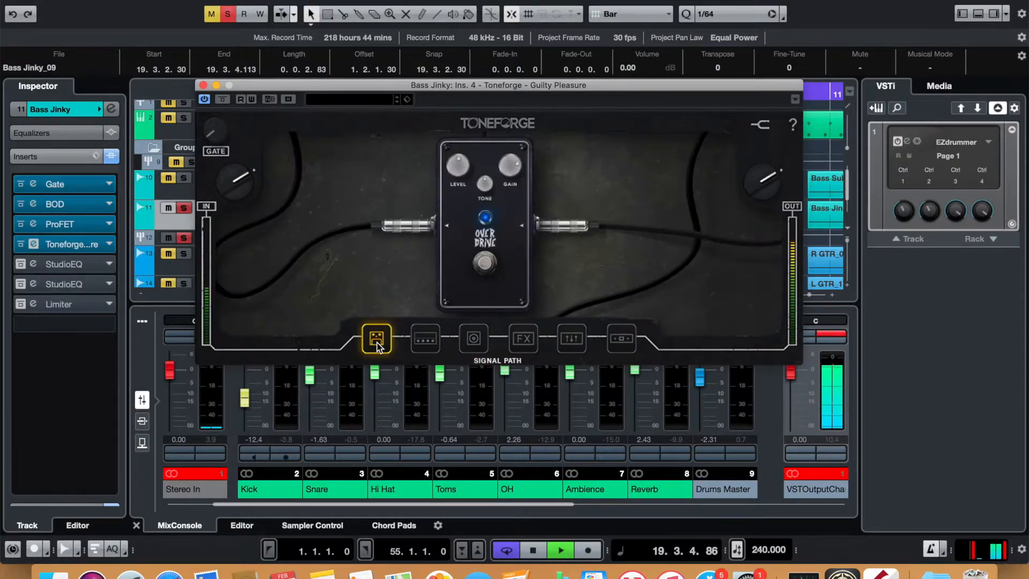
{"action": "left_click", "coordinate": [203, 85]}
{"action": "key", "text": "space"}
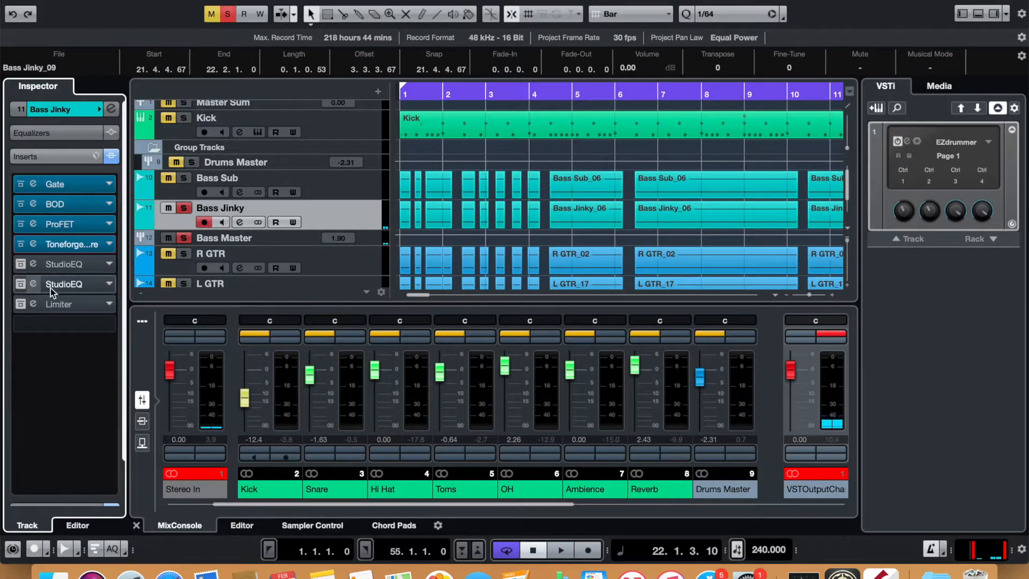
Open and reactivate the first StudioEQ on Bass Jinky, comparing the sound with the EQ switched off and on during playback.
{"action": "double_click", "coordinate": [77, 265]}
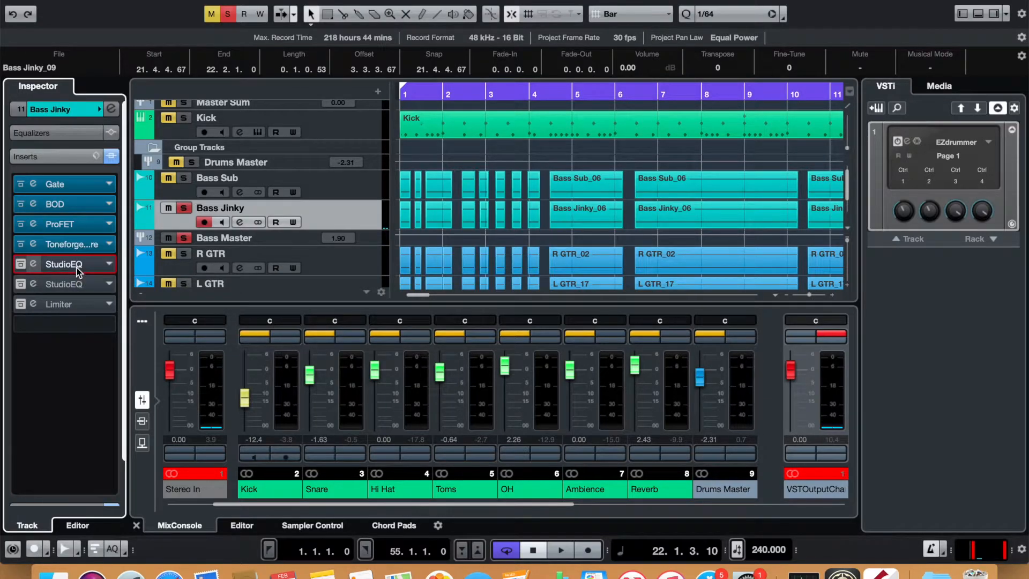
{"action": "left_click", "coordinate": [20, 264]}
{"action": "key", "text": "space"}
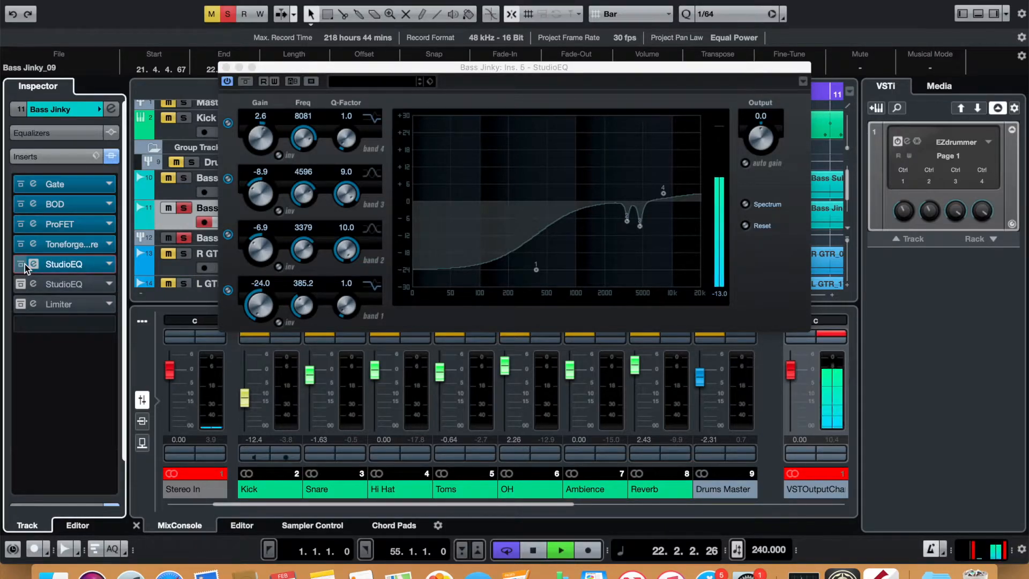
{"action": "left_click", "coordinate": [228, 81]}
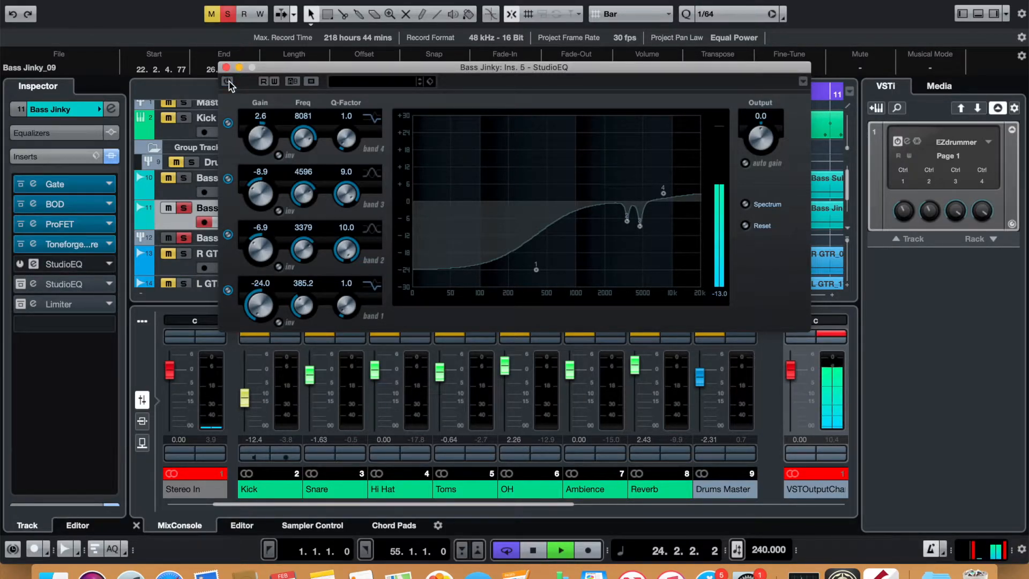
{"action": "left_click", "coordinate": [228, 81]}
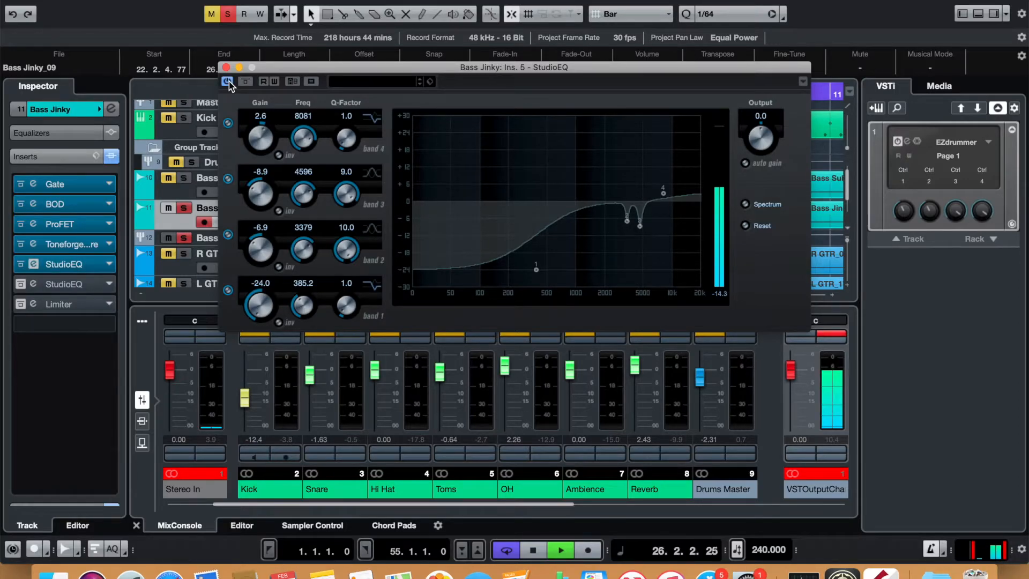
{"action": "key", "text": "space"}
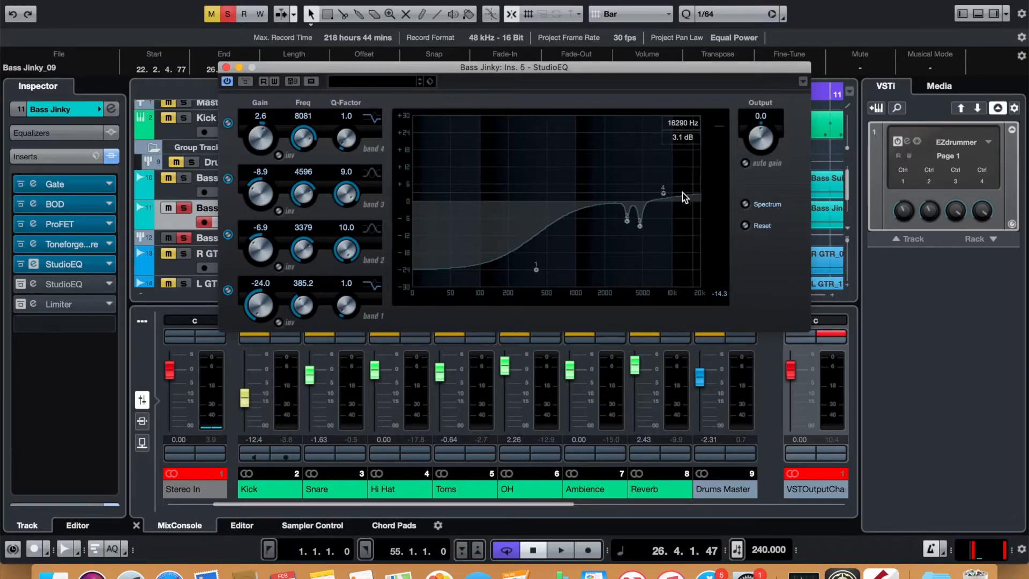
Audition Bass Jinky with the first StudioEQ active, restarting playback from bar 1 and keeping the EQ curve in view.
{"action": "key", "text": "space"}
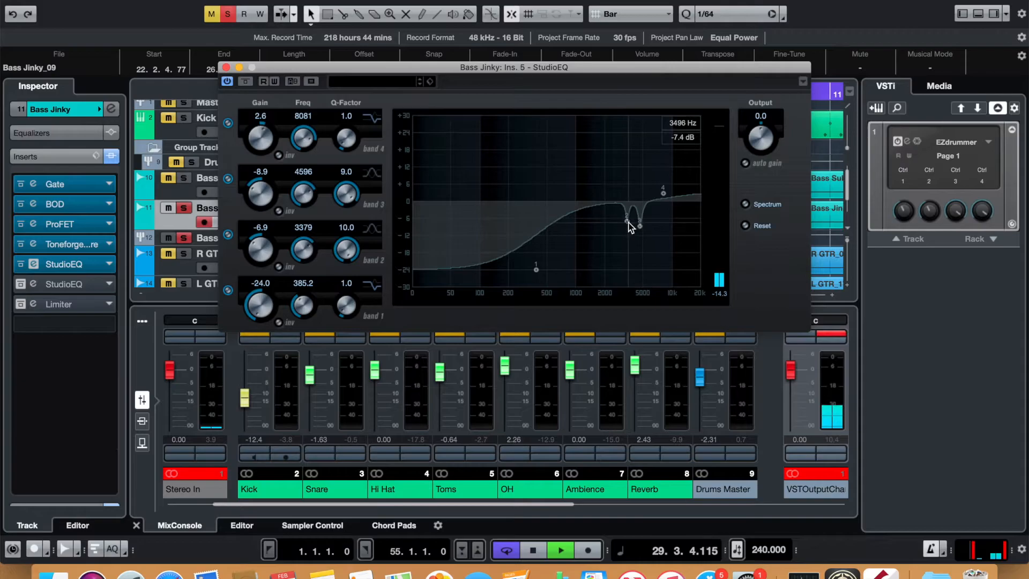
{"action": "key", "text": "space"}
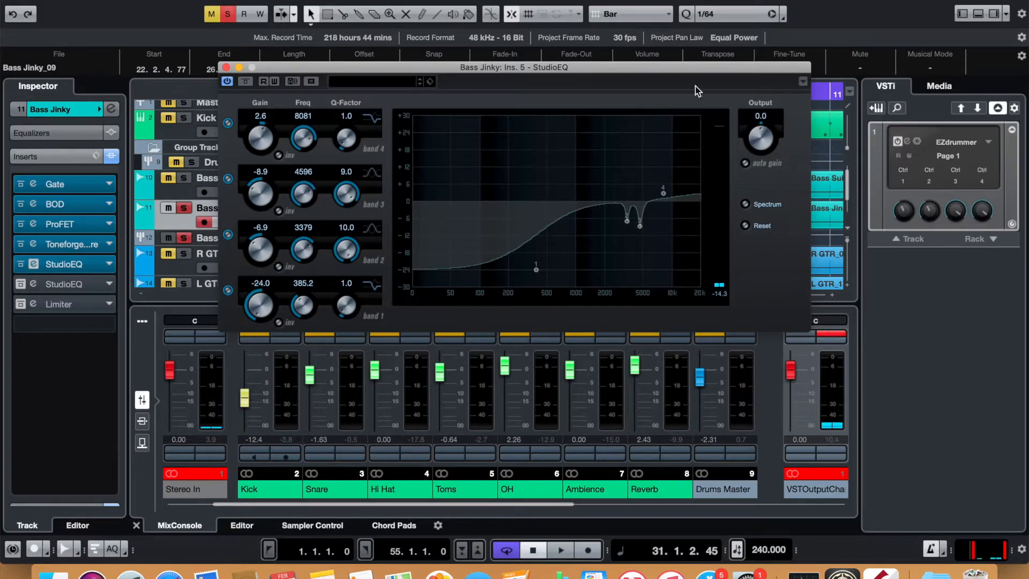
{"action": "left_click_drag", "start_coordinate": [690, 72], "coordinate": [676, 251]}
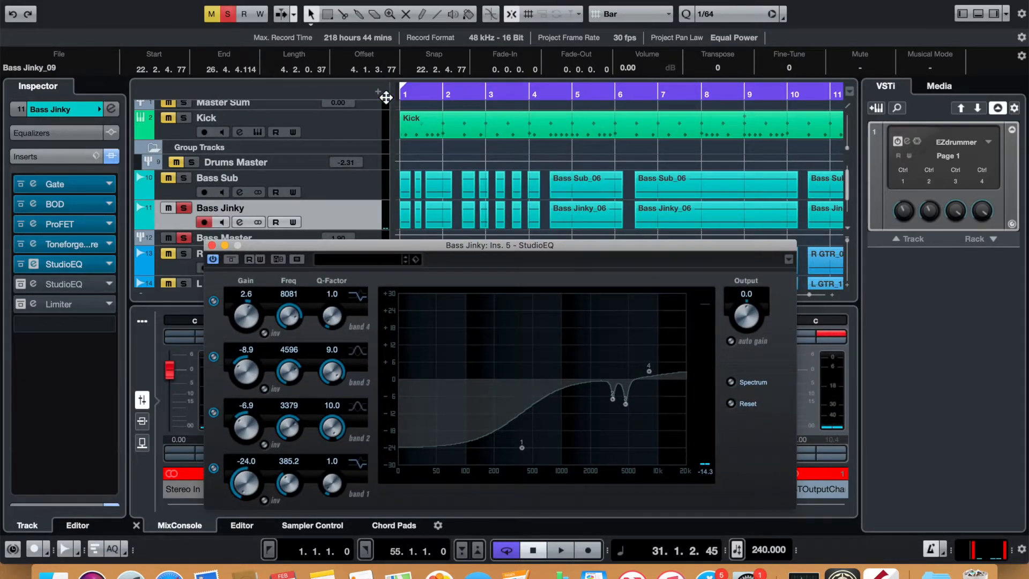
{"action": "left_click", "coordinate": [407, 97]}
{"action": "key", "text": "space"}
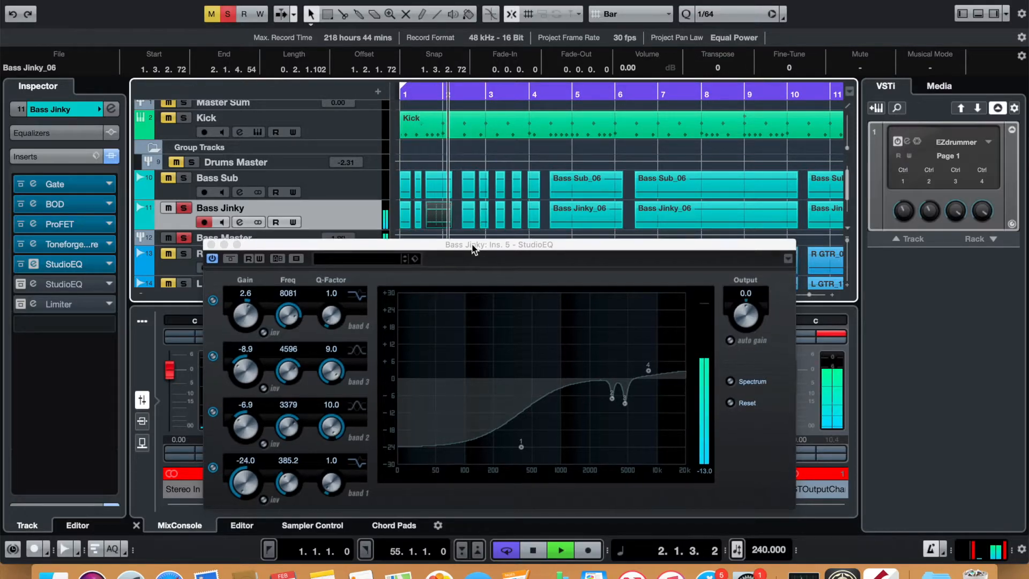
{"action": "left_click_drag", "start_coordinate": [473, 249], "coordinate": [455, 114]}
{"action": "key", "text": "space"}
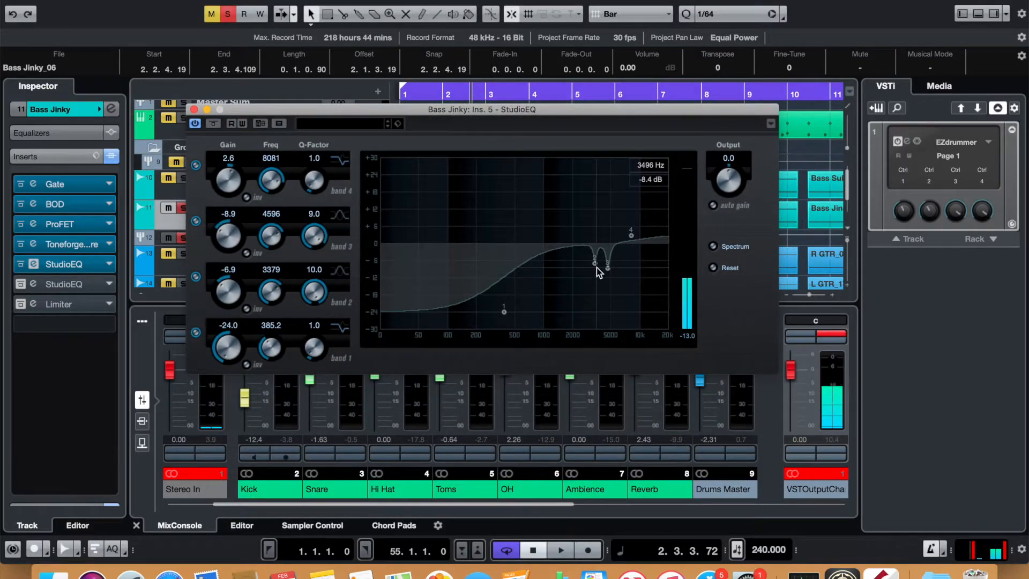
Compare Bass Jinky with bands 2 and 3 of the first StudioEQ disabled and enabled, leaving both bands on.
{"action": "left_click", "coordinate": [195, 277]}
{"action": "left_click", "coordinate": [195, 220]}
{"action": "key", "text": "space"}
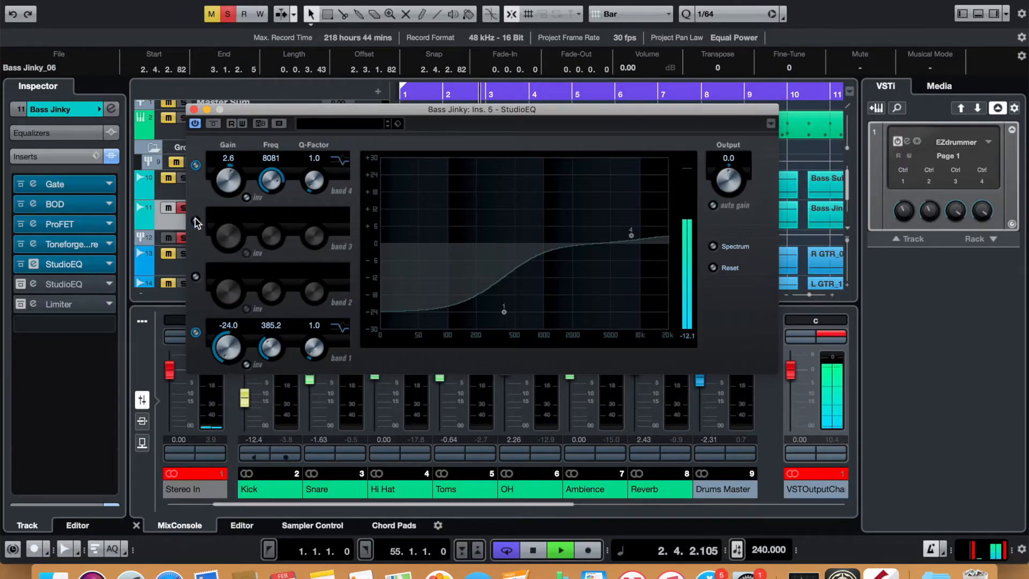
{"action": "key", "text": "space"}
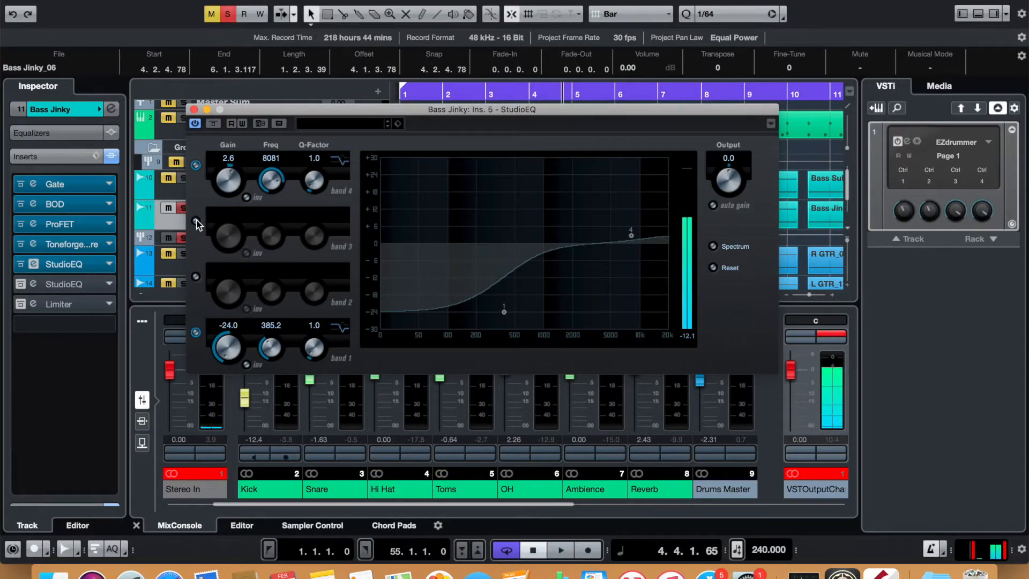
{"action": "left_click", "coordinate": [196, 221]}
{"action": "left_click", "coordinate": [196, 277]}
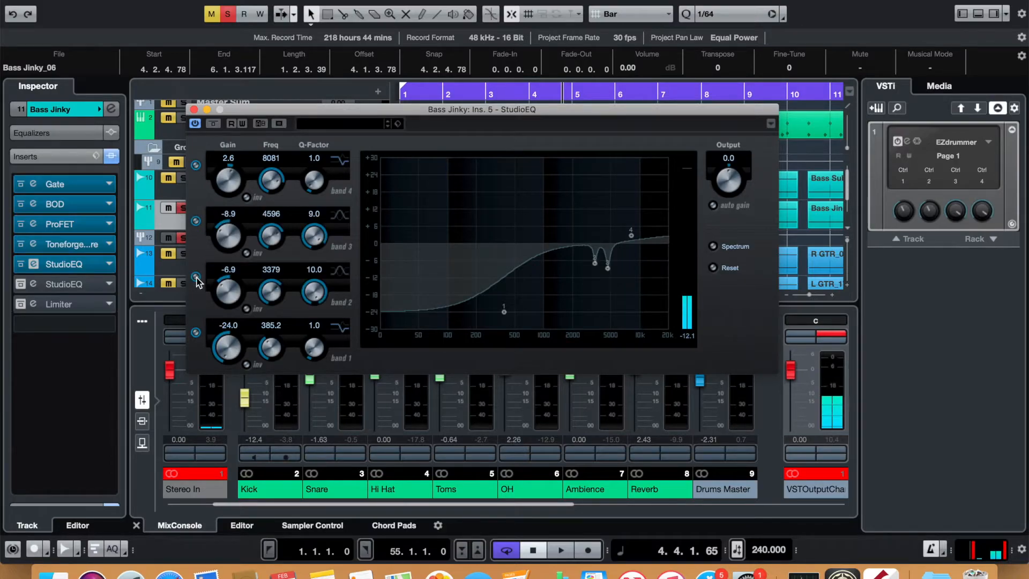
{"action": "key", "text": "space"}
{"action": "left_click", "coordinate": [195, 277]}
{"action": "left_click", "coordinate": [196, 221]}
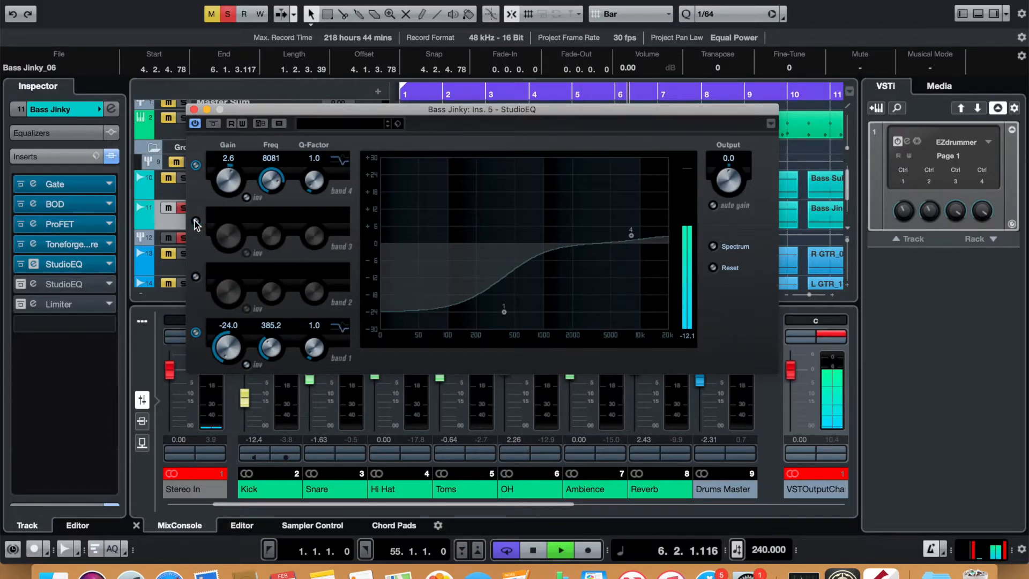
{"action": "left_click", "coordinate": [196, 221]}
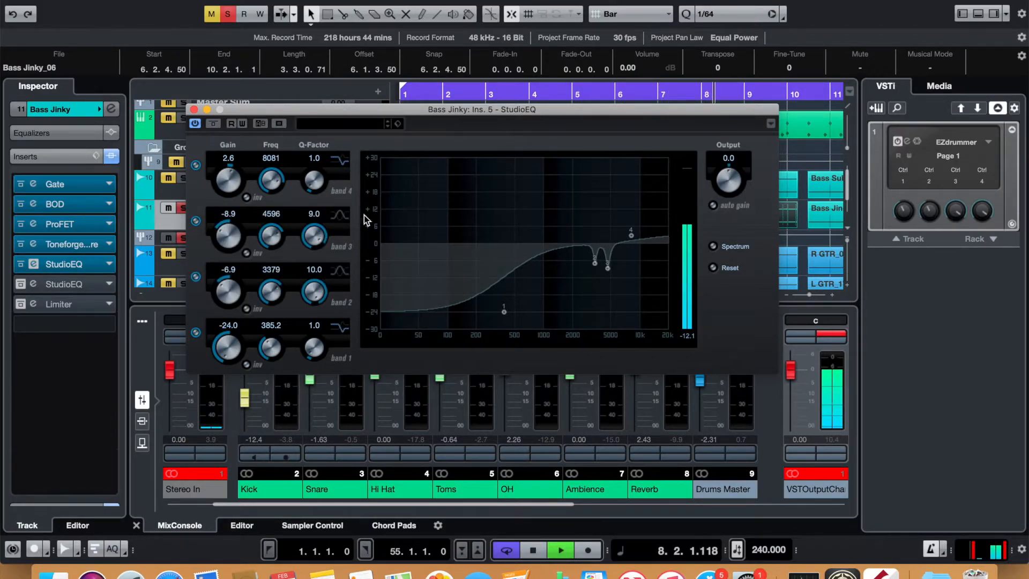
{"action": "key", "text": "space"}
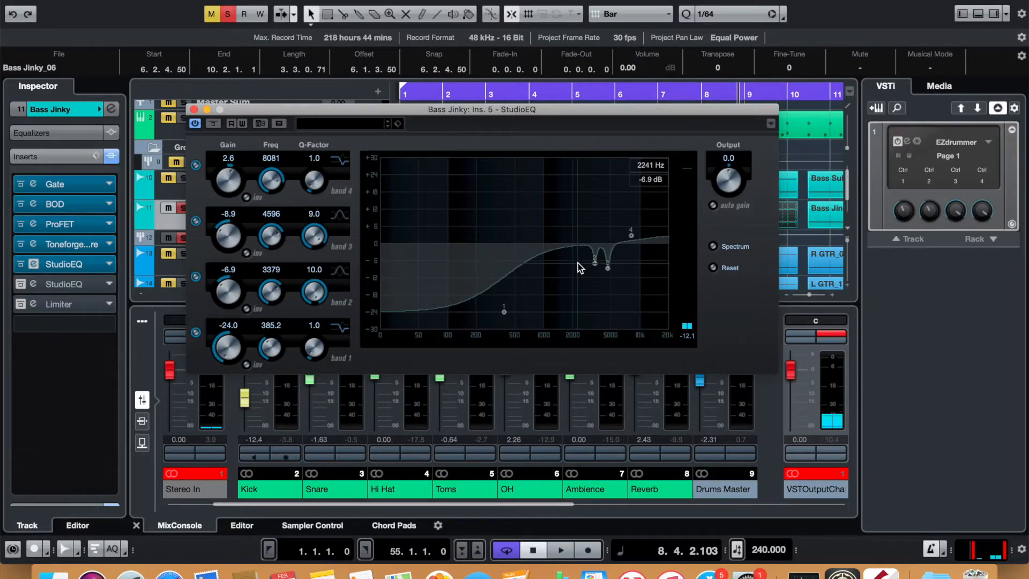
Adjust band 2 of the first StudioEQ during playback, setting its notch to 3321 Hz with -6.9 dB gain.
{"action": "key", "text": "space"}
{"action": "mouse_move", "coordinate": [595, 262]}
{"action": "left_mouse_down"}
{"action": "mouse_move", "coordinate": [595, 189]}
{"action": "mouse_move", "coordinate": [594, 263]}
{"action": "left_mouse_up"}
{"action": "key", "text": "space"}
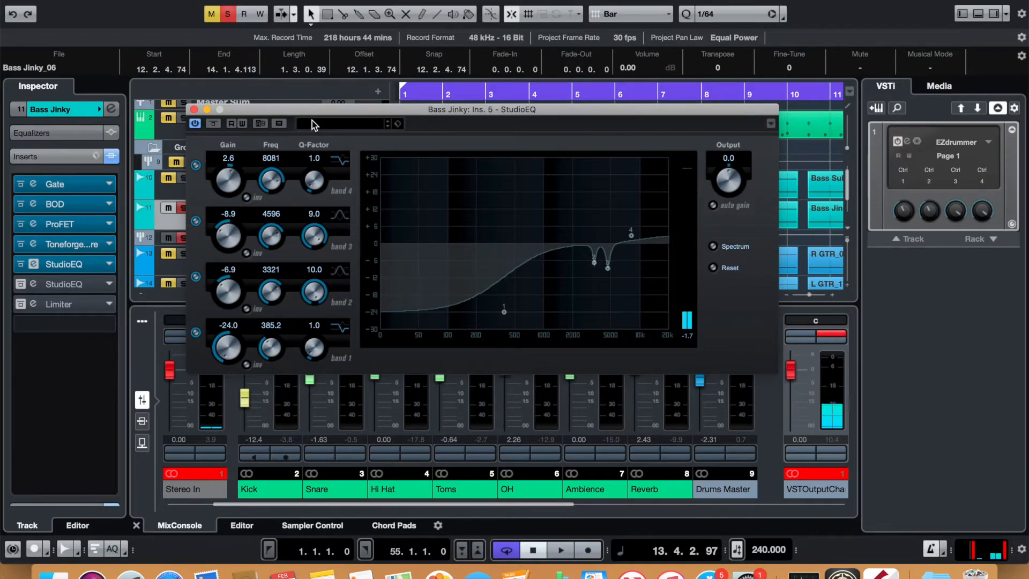
Raise band 4 of the first StudioEQ to 3.1 dB at 8081 Hz during playback, then close the EQ editor.
{"action": "key", "text": "space"}
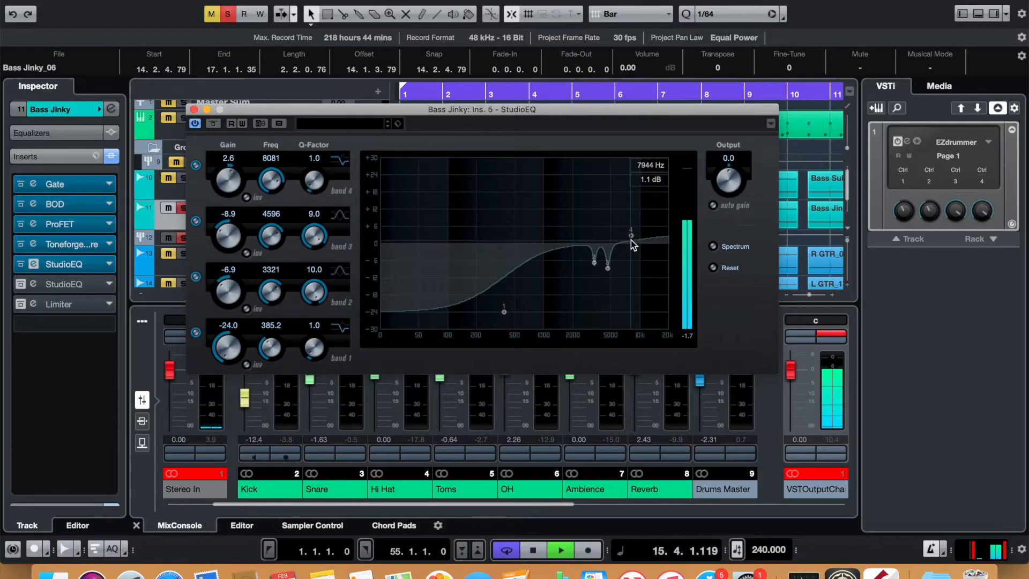
{"action": "mouse_move", "coordinate": [631, 241]}
{"action": "left_mouse_down"}
{"action": "mouse_move", "coordinate": [632, 252]}
{"action": "mouse_move", "coordinate": [630, 234]}
{"action": "left_mouse_up"}
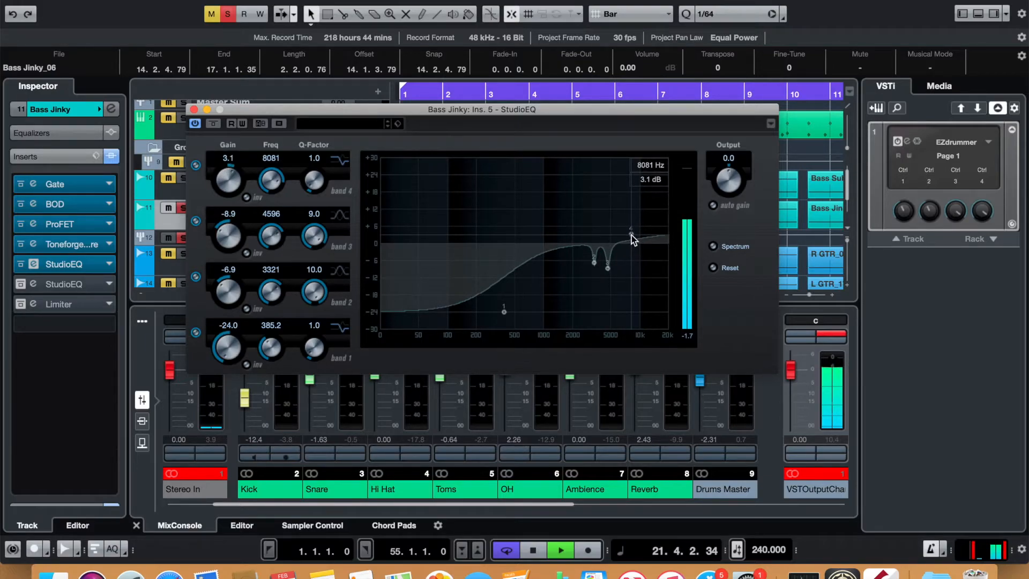
{"action": "key", "text": "space"}
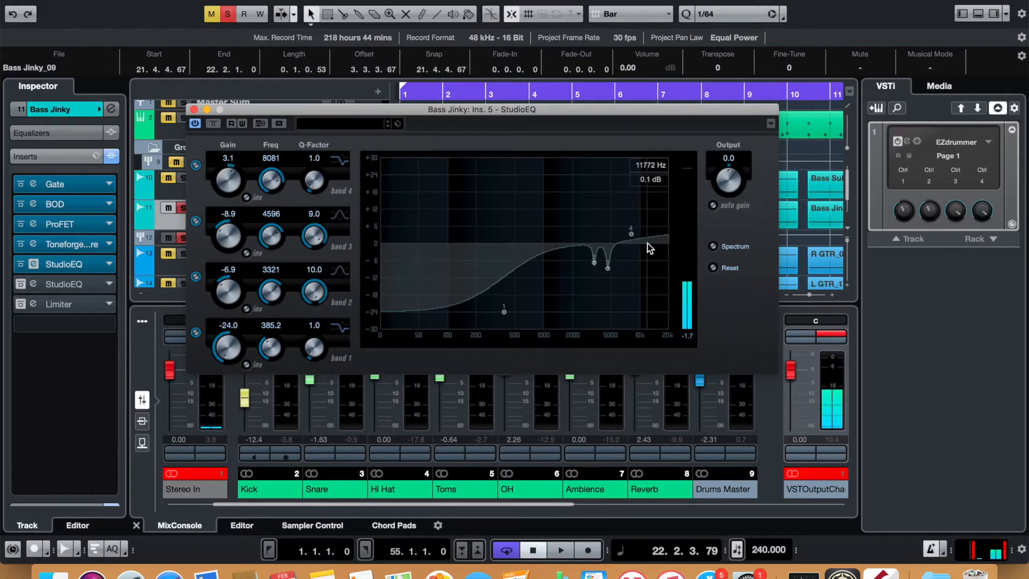
{"action": "left_click", "coordinate": [195, 110]}
Open the second StudioEQ on Bass Jinky and compare its bypassed and active sound during playback, leaving it active.
{"action": "left_click", "coordinate": [66, 285]}
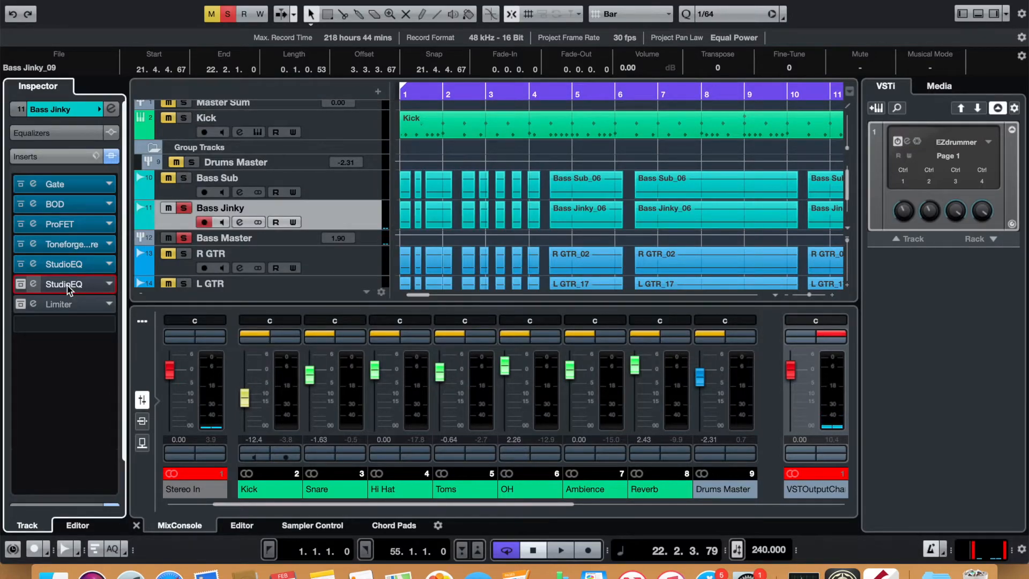
{"action": "left_click", "coordinate": [67, 285]}
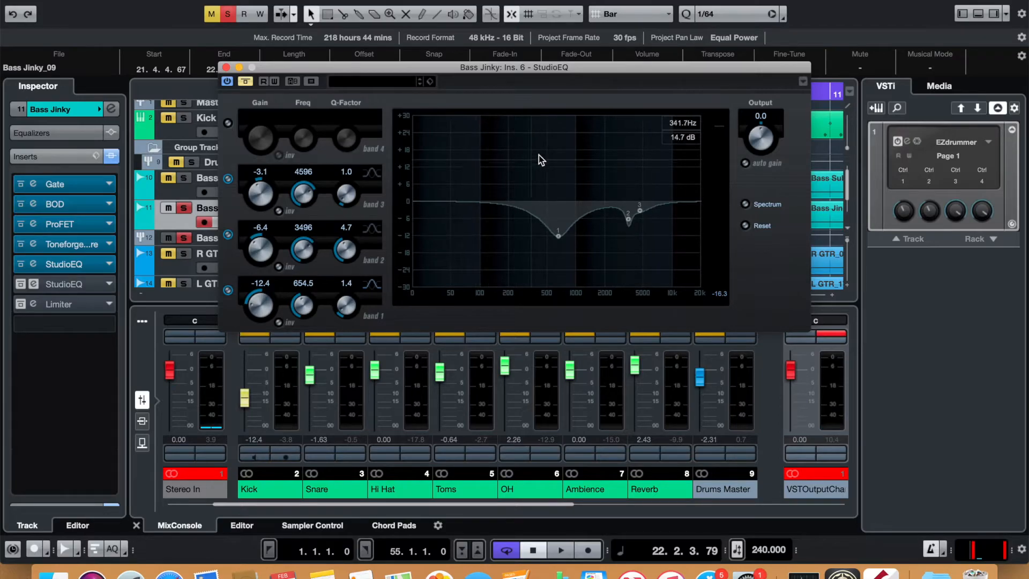
{"action": "key", "text": "space"}
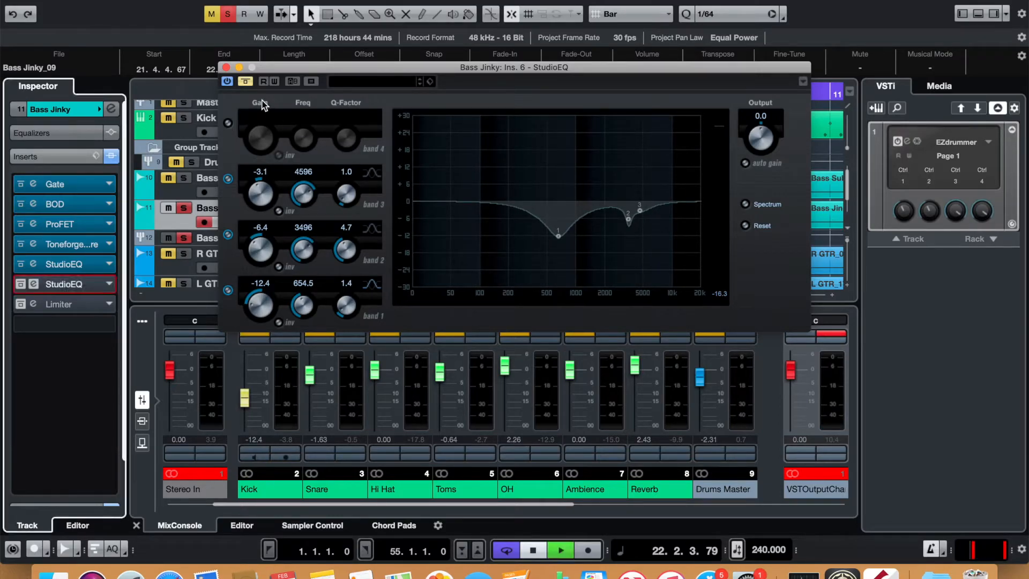
{"action": "left_click", "coordinate": [245, 82]}
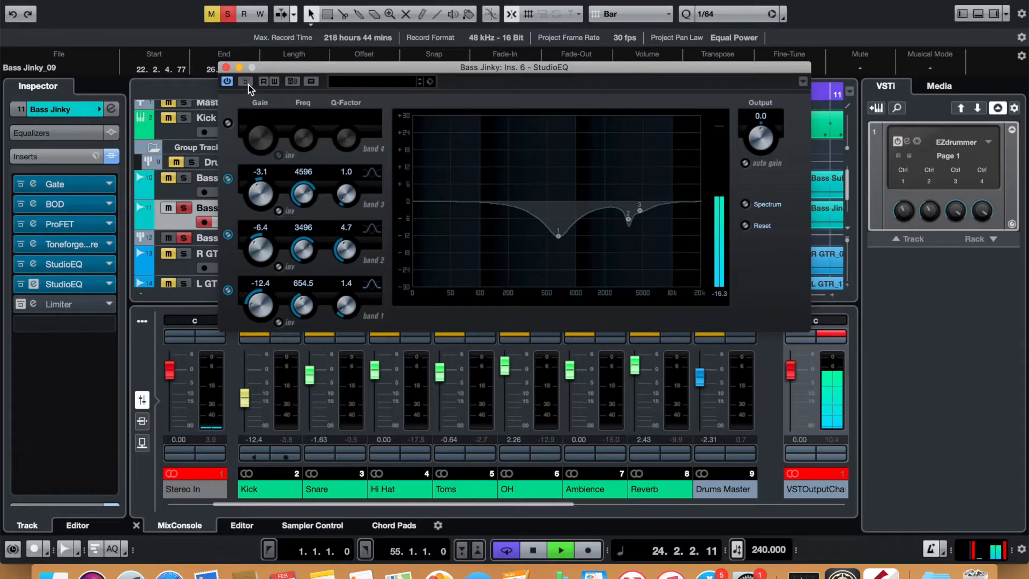
{"action": "left_click", "coordinate": [246, 82]}
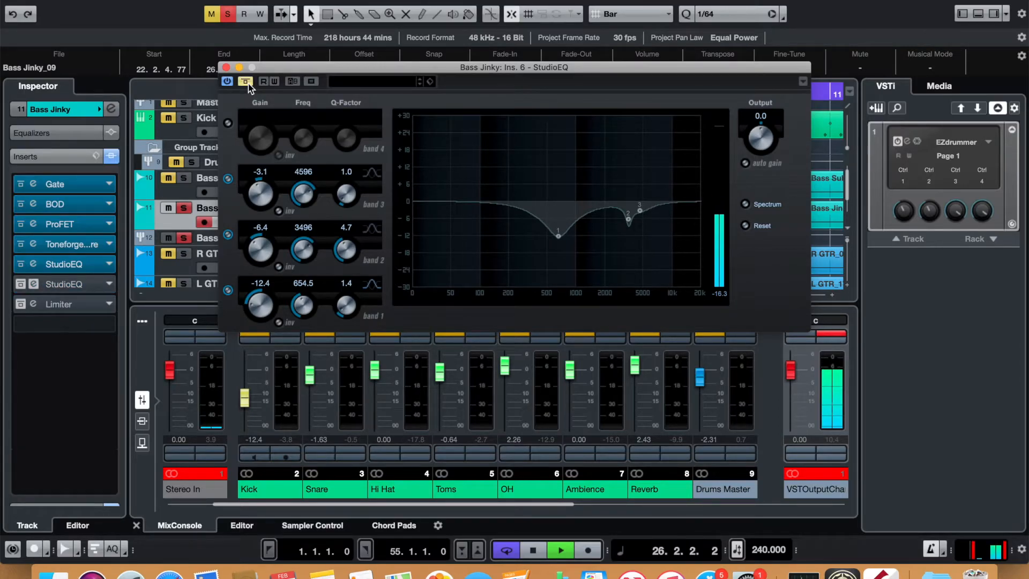
{"action": "left_click", "coordinate": [246, 82]}
{"action": "key", "text": "space"}
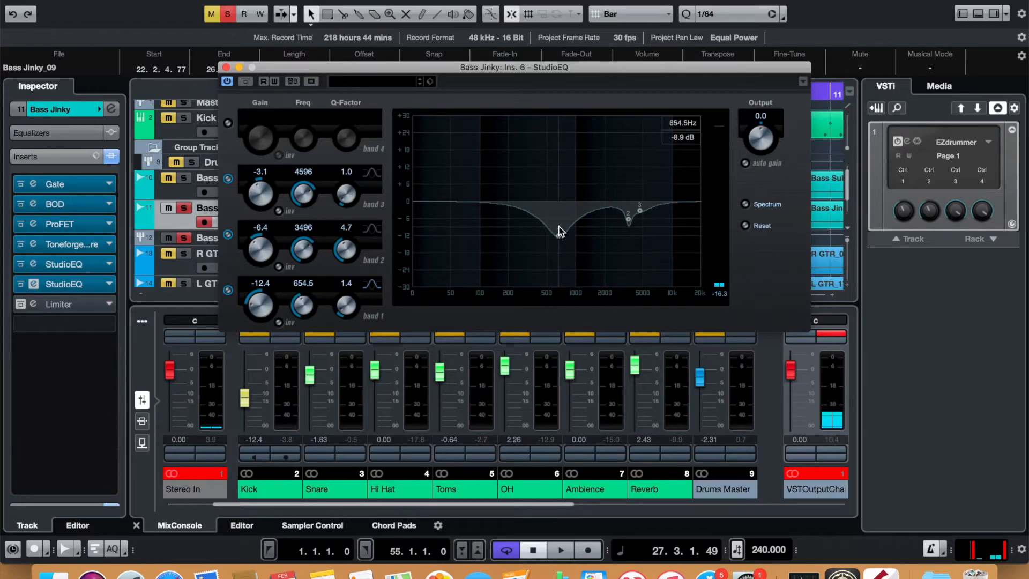
Restart playback from bar 1 with the EQ editor moved clear of the ruler, and compare Bass Jinky with the second StudioEQ bypassed and active.
{"action": "key", "text": "space"}
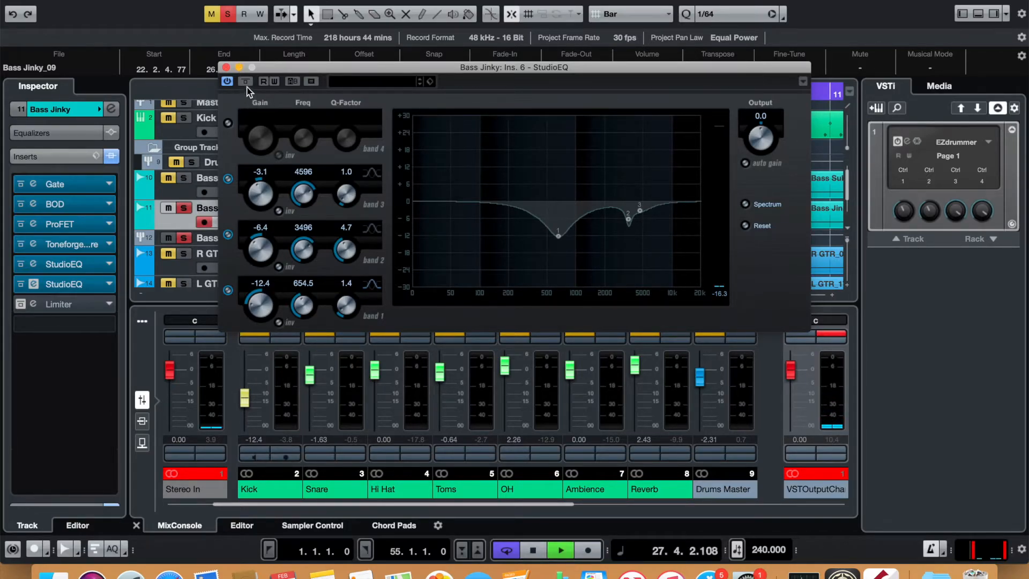
{"action": "left_click_drag", "start_coordinate": [308, 69], "coordinate": [297, 105]}
{"action": "left_click", "coordinate": [411, 98]}
{"action": "left_click", "coordinate": [247, 117]}
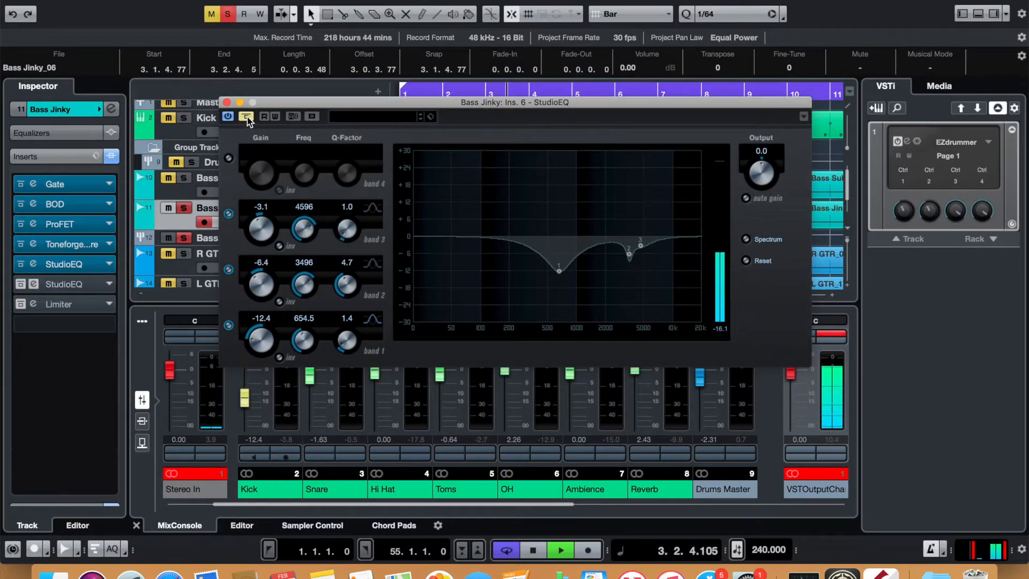
{"action": "left_click", "coordinate": [246, 117]}
{"action": "left_click", "coordinate": [246, 117]}
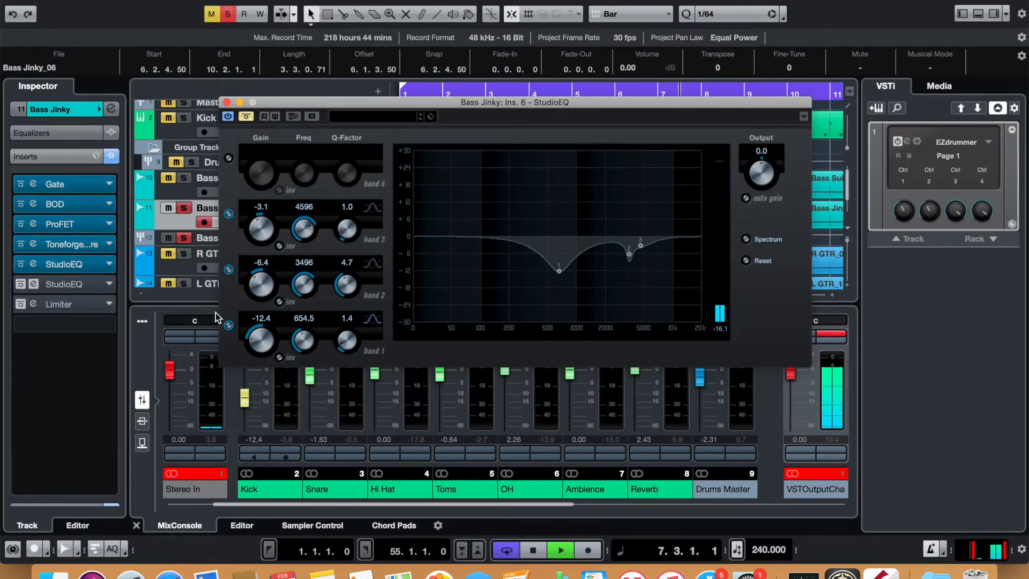
Compare Bass Jinky with band 1 of the second StudioEQ disabled and enabled during playback, leaving the EQ unbypassed and the band on.
{"action": "left_click", "coordinate": [229, 325]}
{"action": "left_click", "coordinate": [228, 326]}
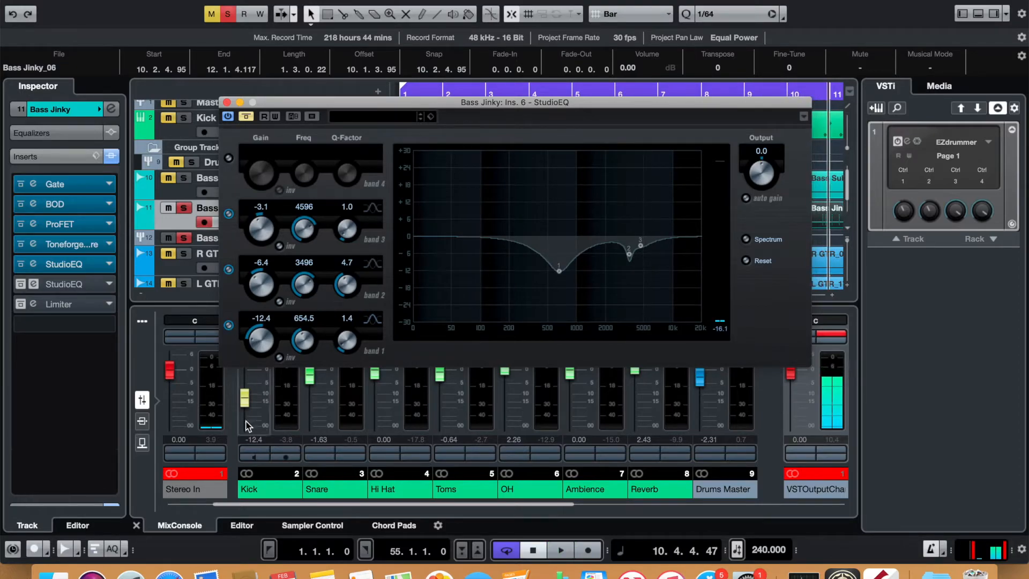
{"action": "left_click", "coordinate": [244, 117]}
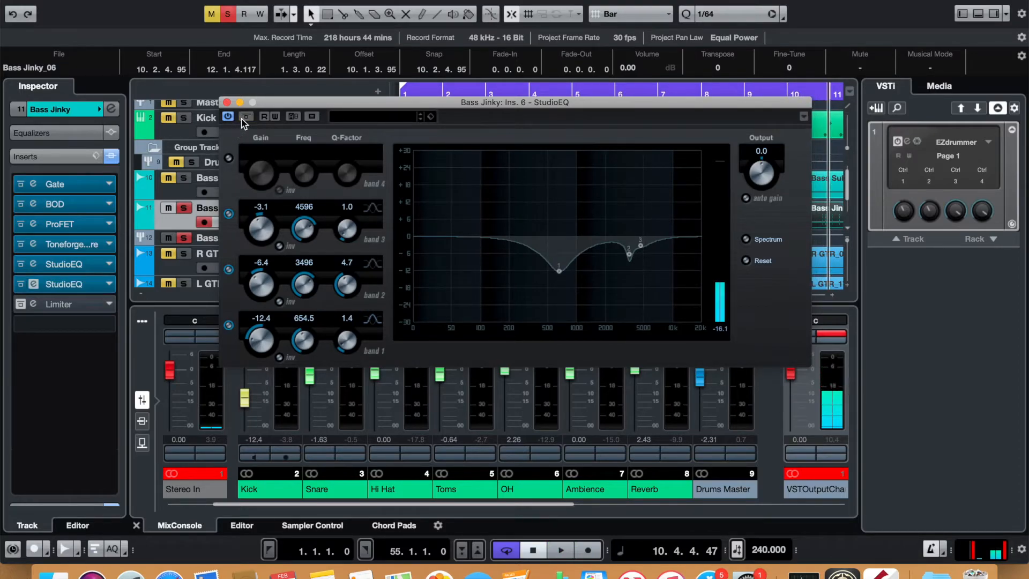
{"action": "key", "text": "space"}
{"action": "left_click", "coordinate": [229, 325]}
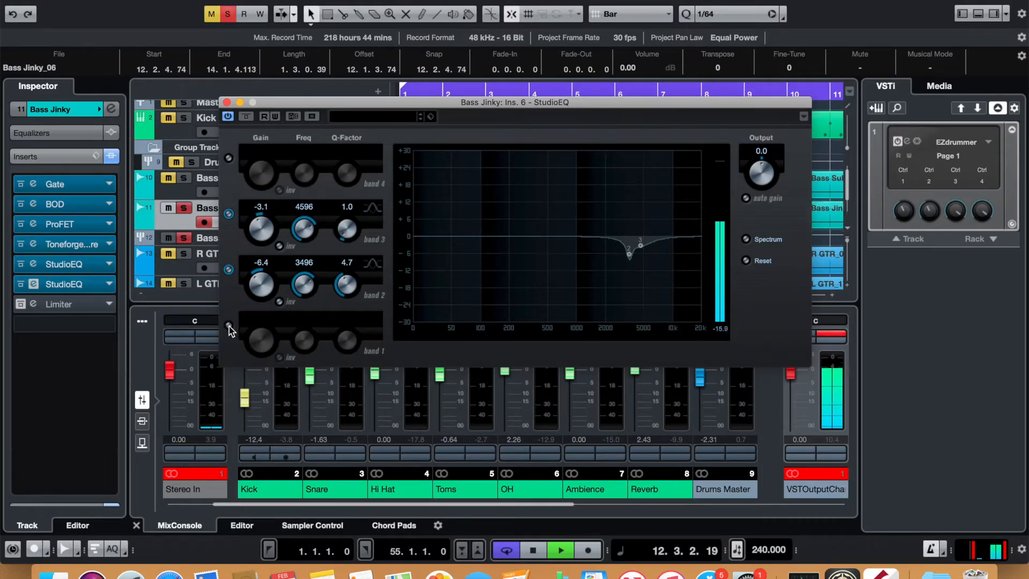
{"action": "left_click", "coordinate": [229, 325]}
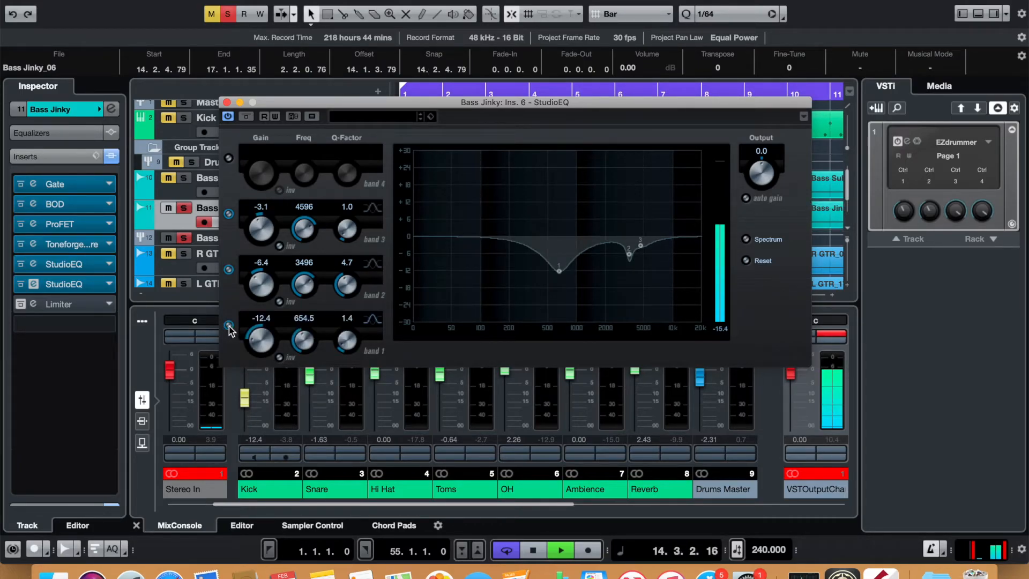
{"action": "left_click", "coordinate": [229, 325]}
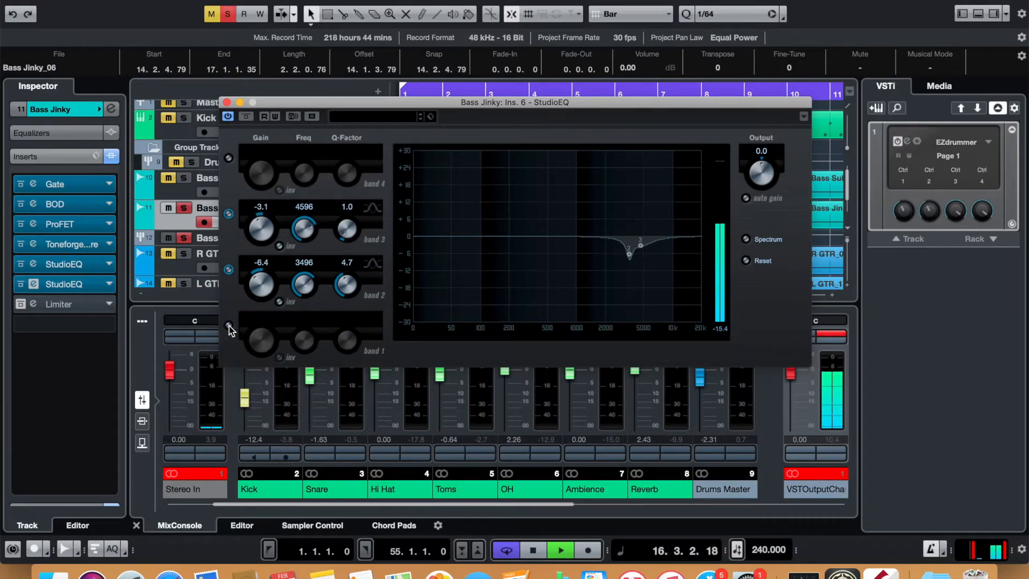
{"action": "left_click", "coordinate": [229, 325]}
{"action": "key", "text": "space"}
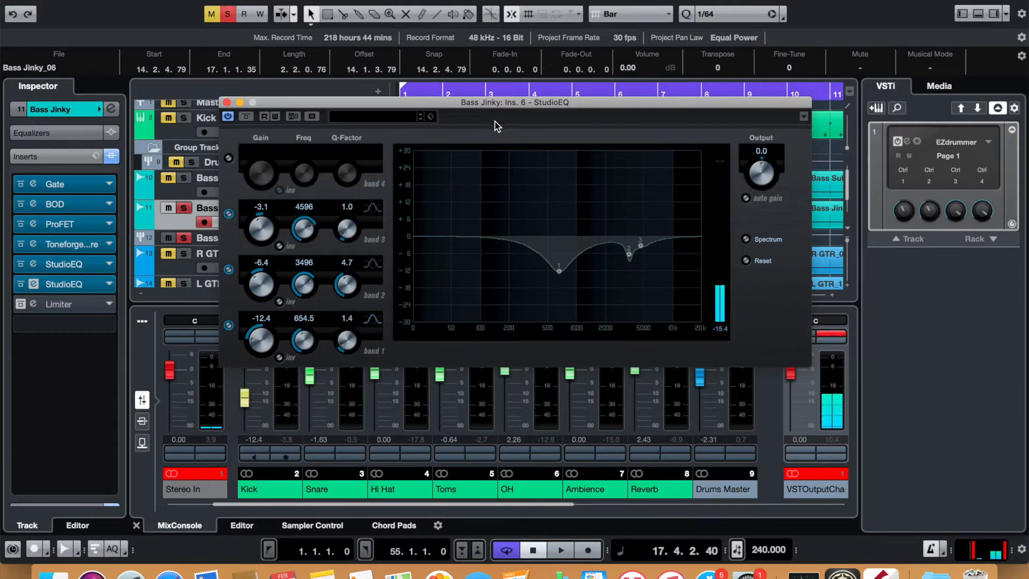
Return the playback position to bar 1 and close the second StudioEQ editor.
{"action": "left_click", "coordinate": [494, 95]}
{"action": "key", "text": "space"}
{"action": "left_click", "coordinate": [495, 101]}
{"action": "key", "text": "space"}
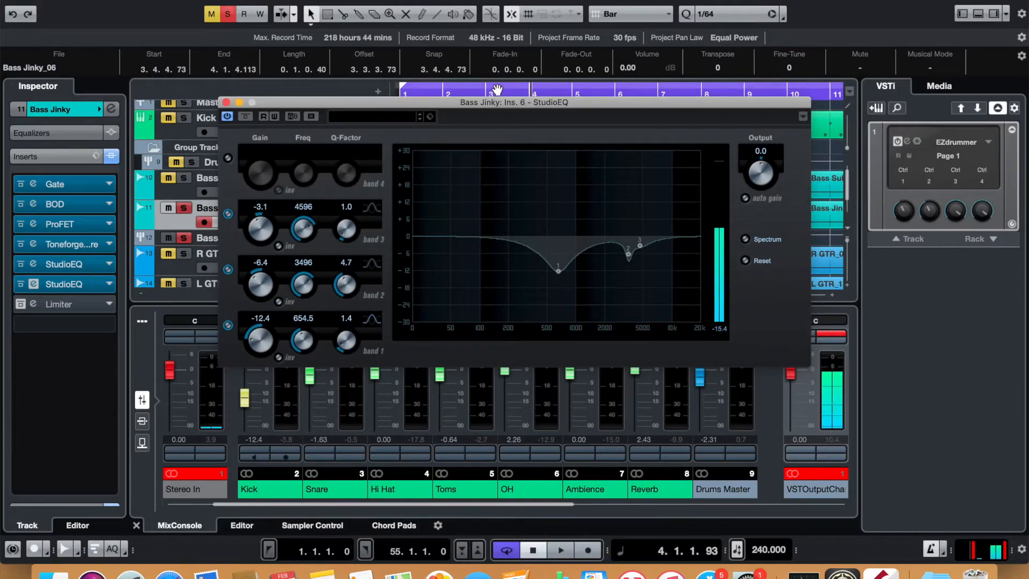
{"action": "left_click_drag", "start_coordinate": [496, 102], "coordinate": [496, 161]}
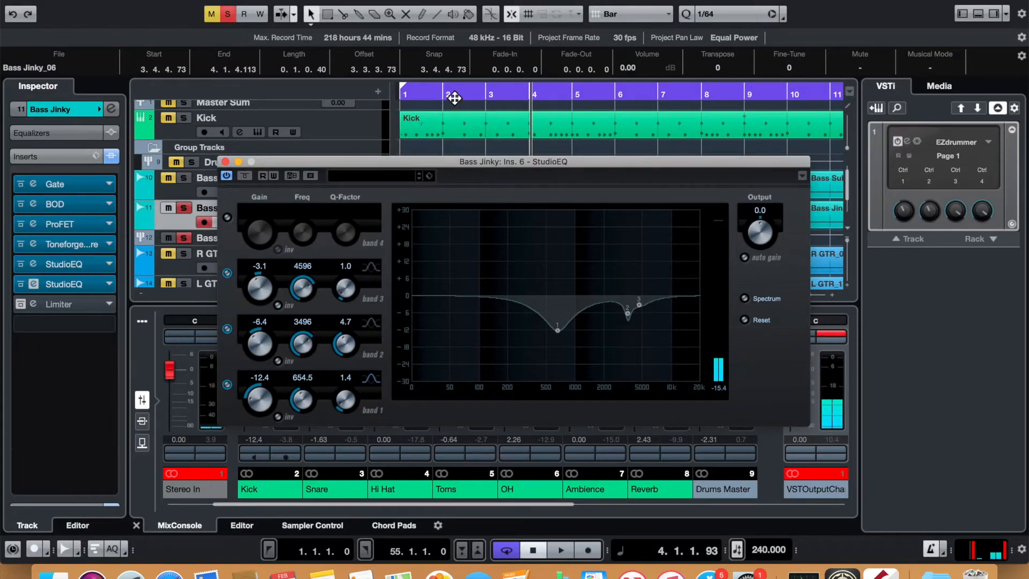
{"action": "left_click", "coordinate": [394, 98]}
{"action": "left_click", "coordinate": [225, 161]}
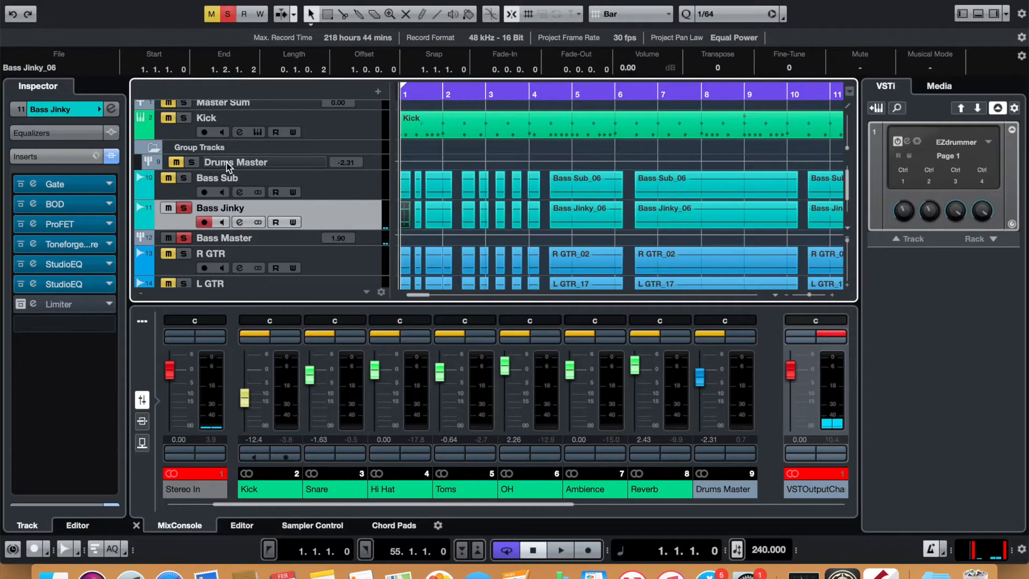
Activate the Limiter on Bass Jinky and audition it from bar 1, checking its level meters in the editor.
{"action": "left_click", "coordinate": [24, 303]}
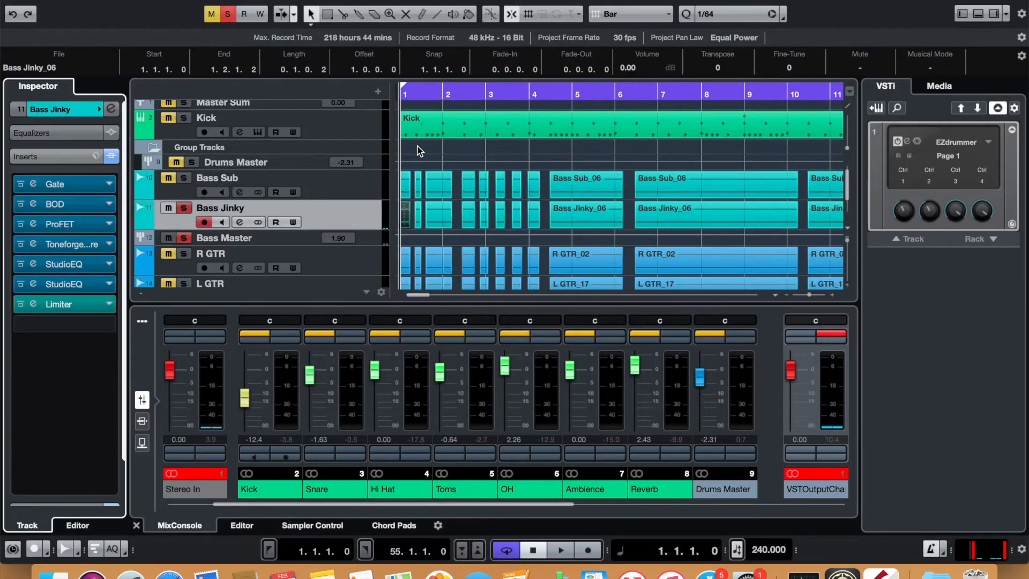
{"action": "key", "text": "space"}
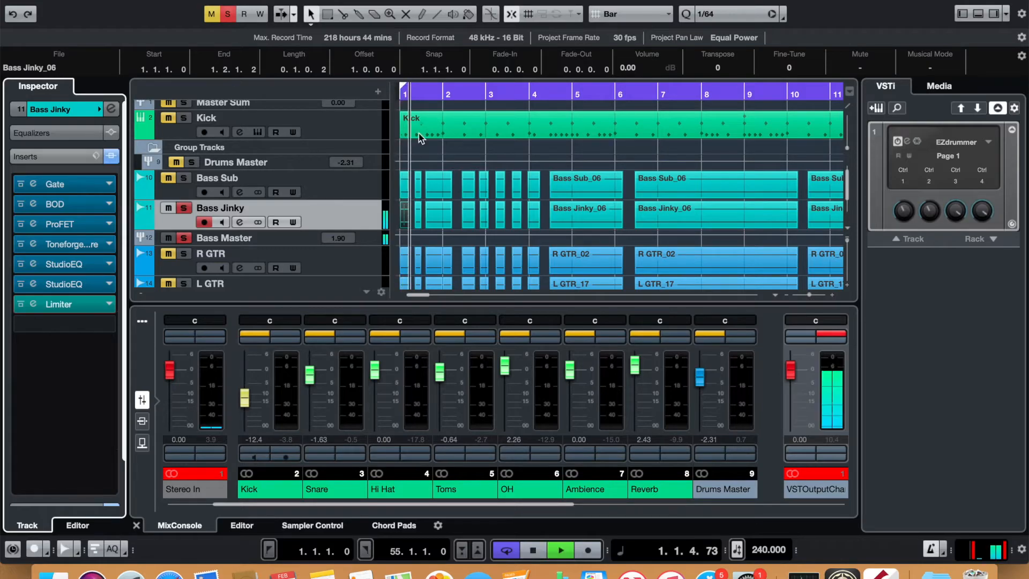
{"action": "left_click", "coordinate": [71, 304]}
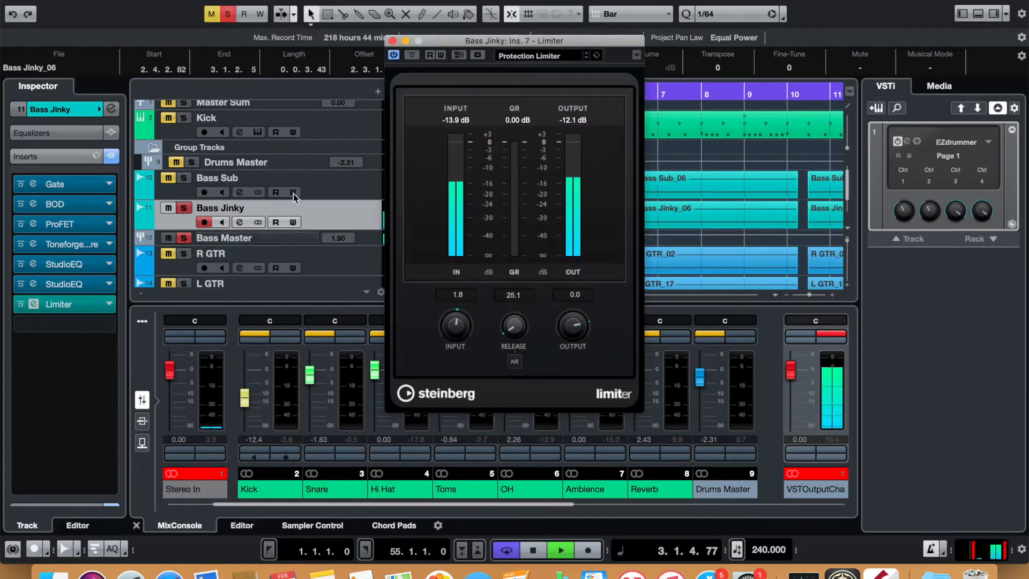
{"action": "left_click", "coordinate": [394, 55]}
{"action": "left_click", "coordinate": [392, 41]}
{"action": "key", "text": "space"}
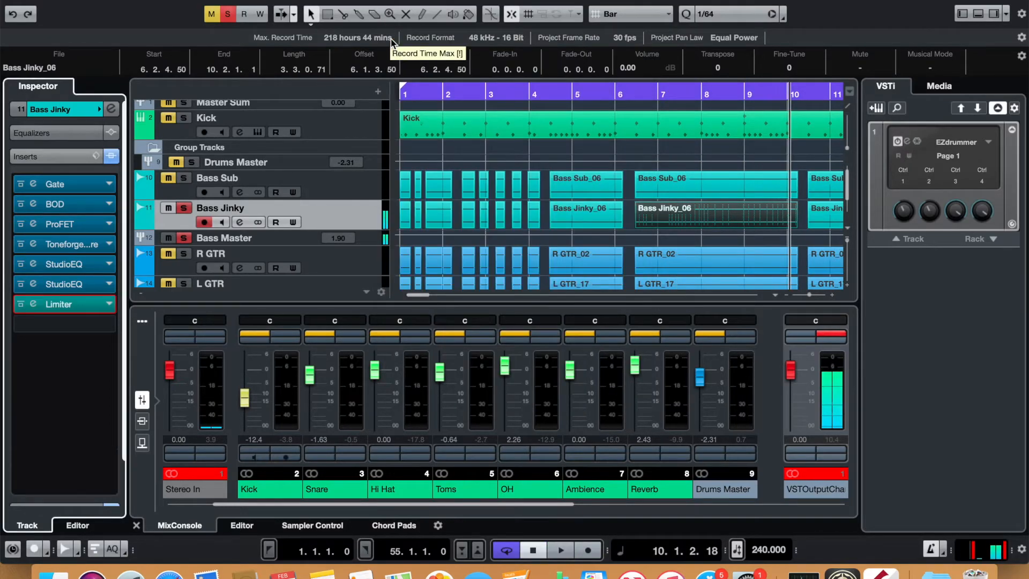
Solo Bass Sub together with Bass Jinky, and play both from bar 1 with the Bass Master group track selected.
{"action": "left_click", "coordinate": [182, 181]}
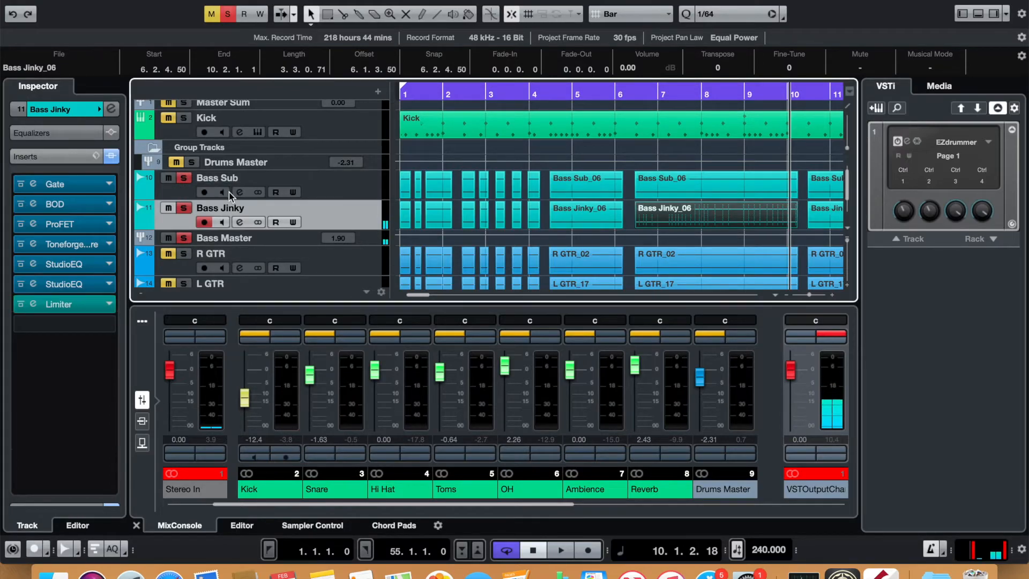
{"action": "left_click", "coordinate": [365, 240]}
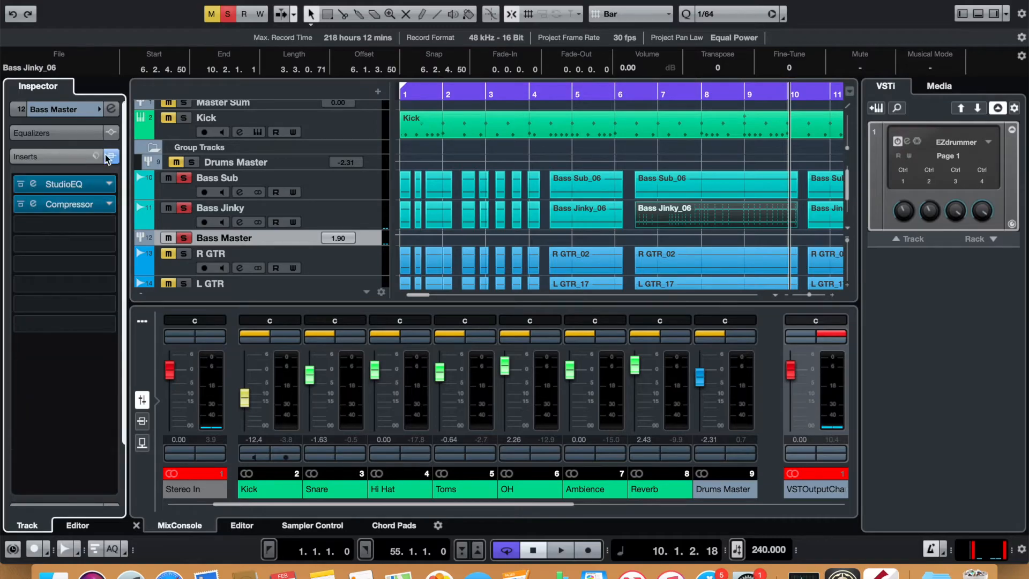
{"action": "key", "text": "space"}
{"action": "left_click", "coordinate": [415, 105]}
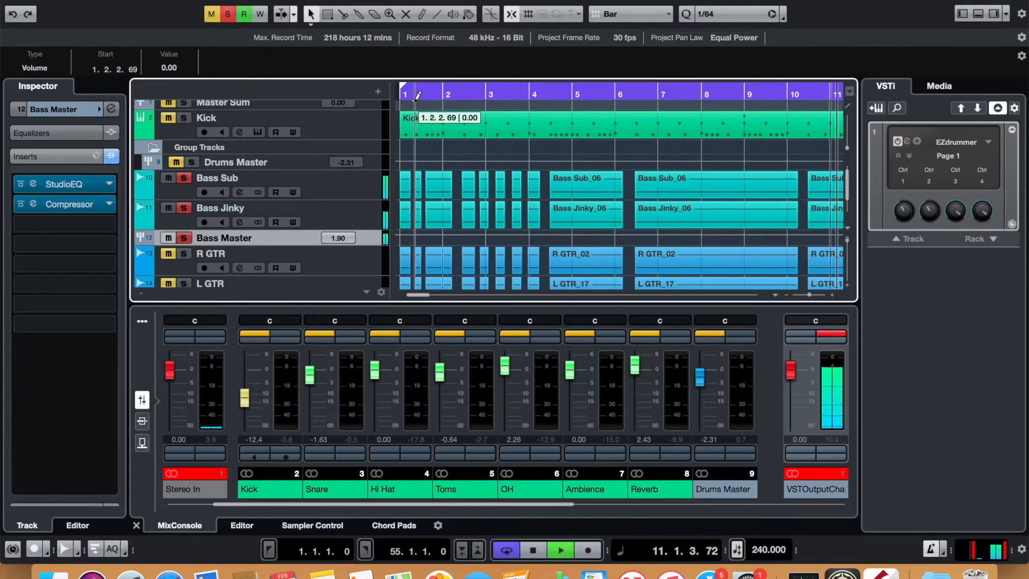
Open the StudioEQ on Bass Master and compare the combined bass with the EQ switched off and on, leaving it on.
{"action": "left_click", "coordinate": [75, 185]}
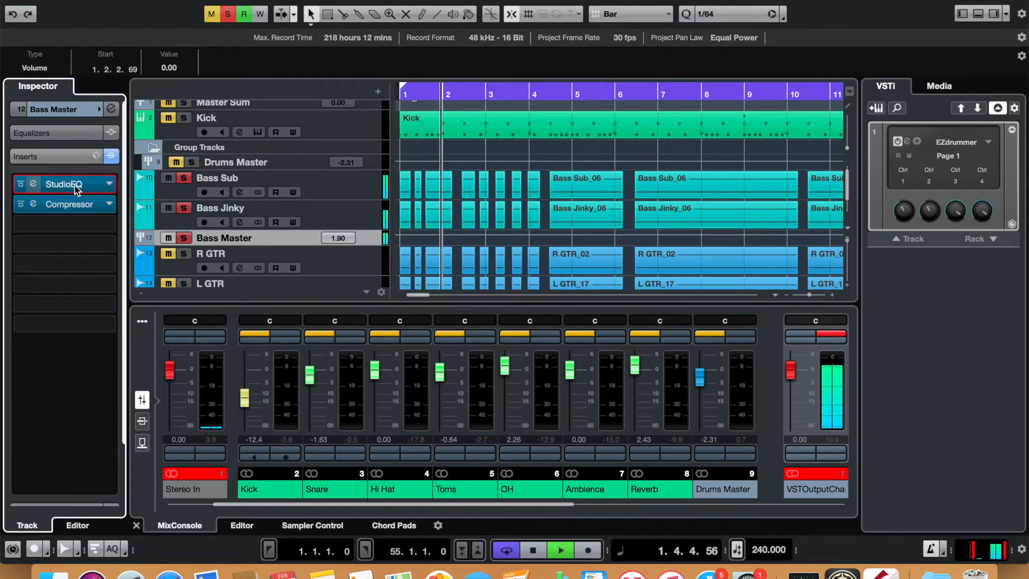
{"action": "left_click", "coordinate": [75, 185]}
{"action": "key", "text": "space"}
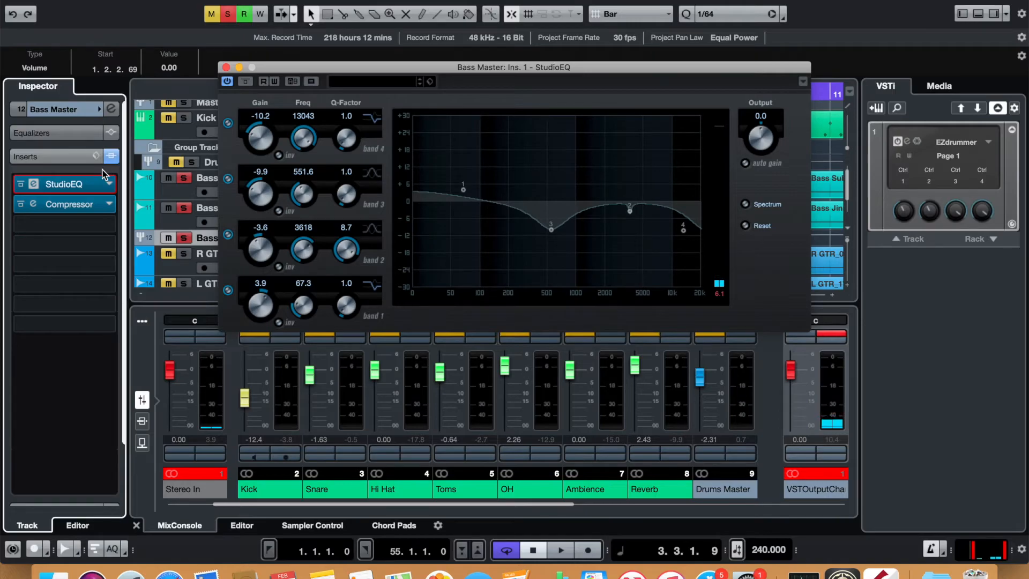
{"action": "key", "text": "space"}
{"action": "left_click", "coordinate": [227, 82]}
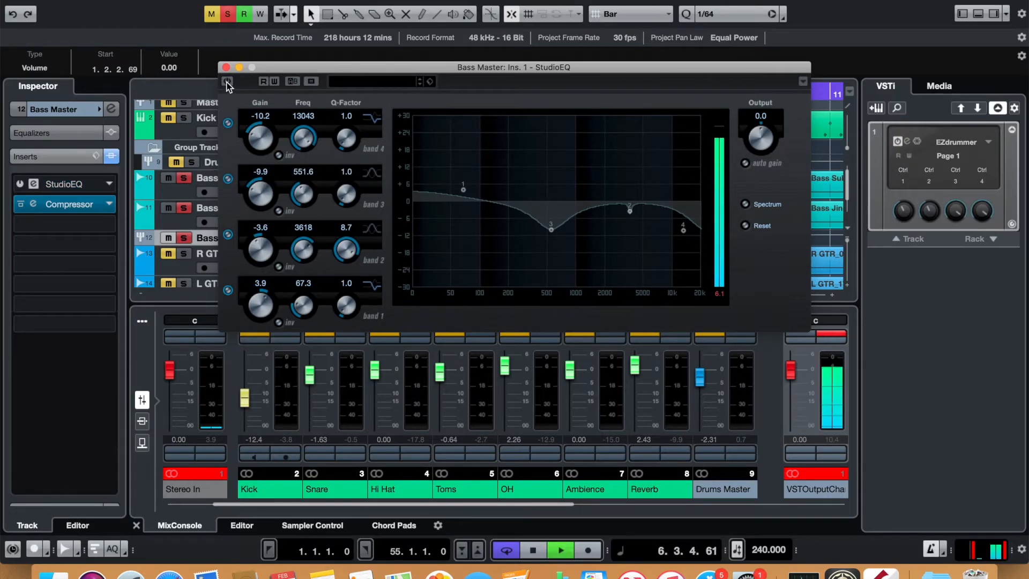
{"action": "left_click", "coordinate": [227, 81]}
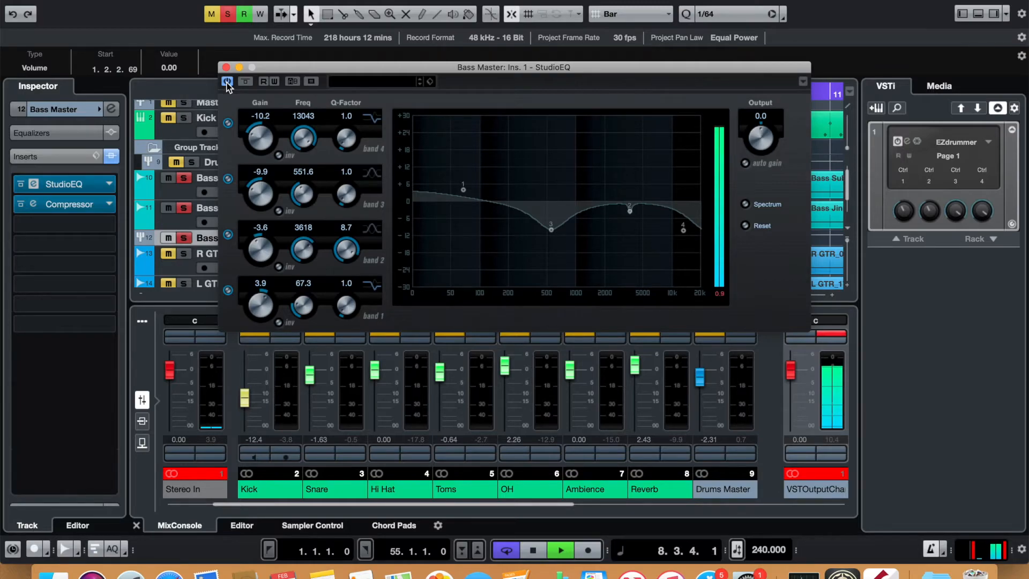
{"action": "key", "text": "space"}
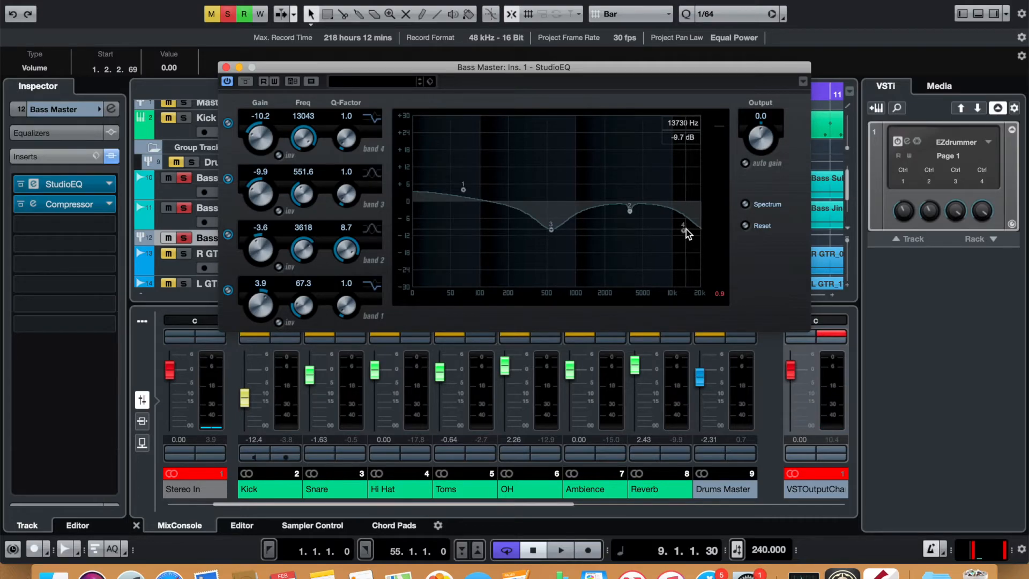
Compare the combined bass with band 4 of the Bass Master StudioEQ disabled and enabled, leaving the band on.
{"action": "key", "text": "space"}
{"action": "left_click", "coordinate": [228, 123]}
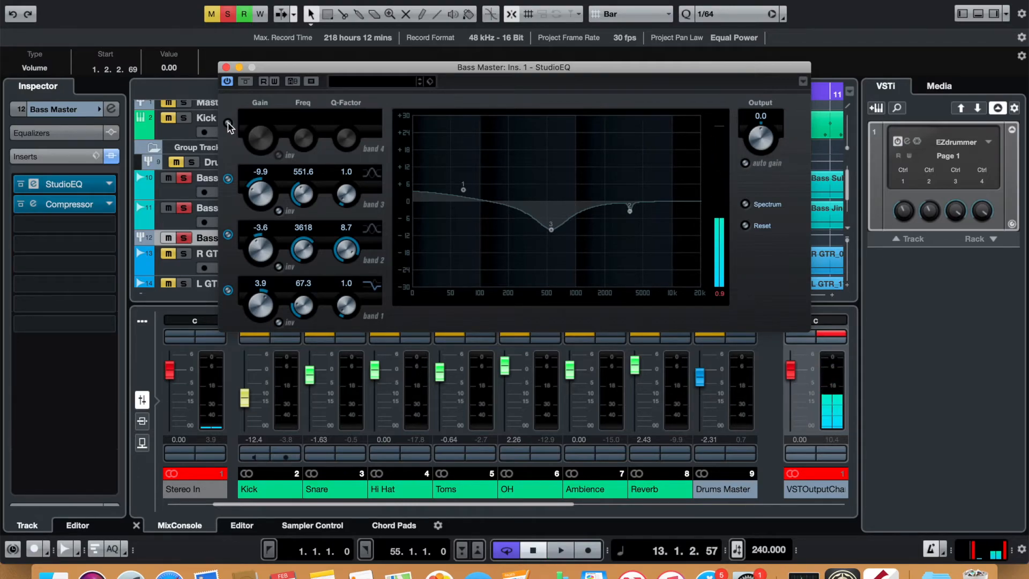
{"action": "left_click", "coordinate": [228, 124]}
{"action": "key", "text": "space"}
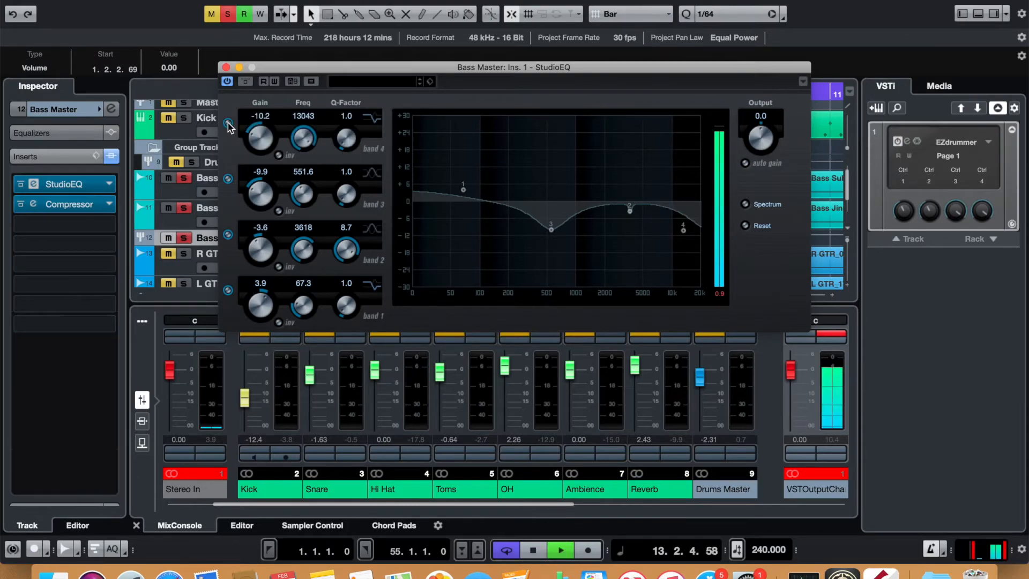
{"action": "left_click", "coordinate": [228, 124]}
{"action": "left_click", "coordinate": [228, 123]}
{"action": "key", "text": "space"}
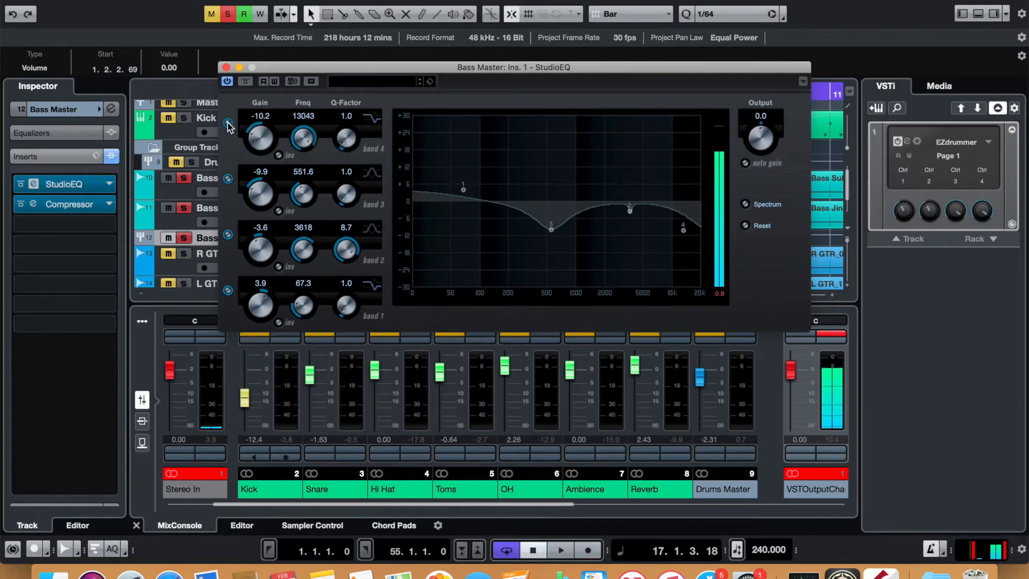
Open the Compressor on Bass Master in place of the StudioEQ and play the combined bass with the Compressor switched off.
{"action": "left_click", "coordinate": [226, 67]}
{"action": "key", "text": "space"}
{"action": "left_click", "coordinate": [33, 205]}
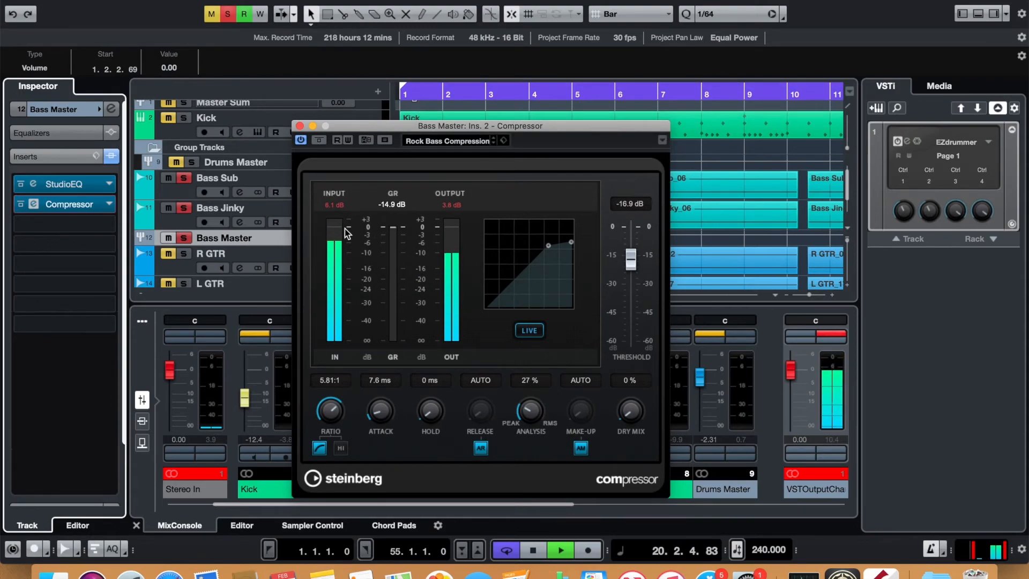
{"action": "left_click", "coordinate": [300, 140]}
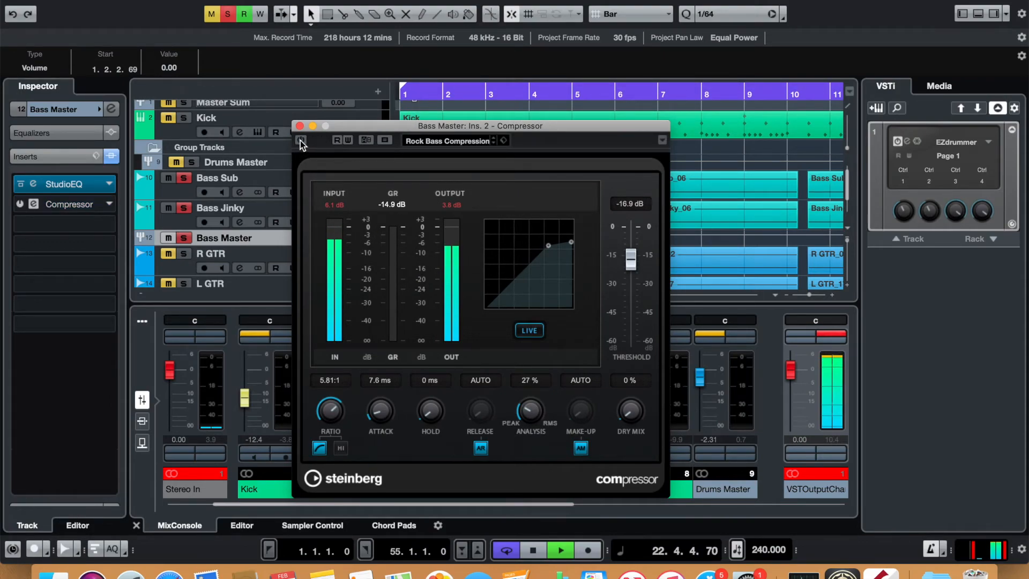
{"action": "key", "text": "space"}
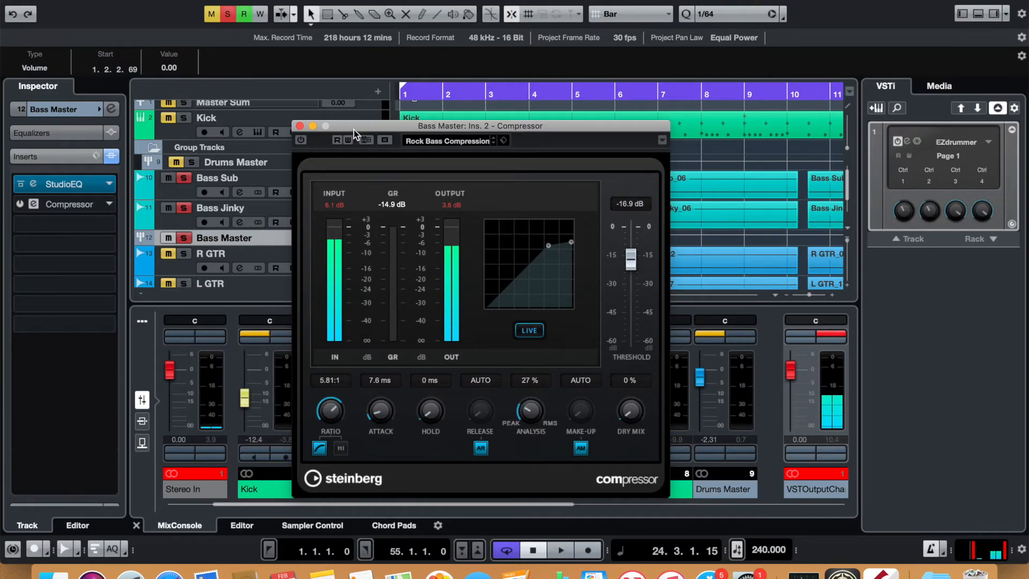
{"action": "left_click_drag", "start_coordinate": [354, 130], "coordinate": [345, 94]}
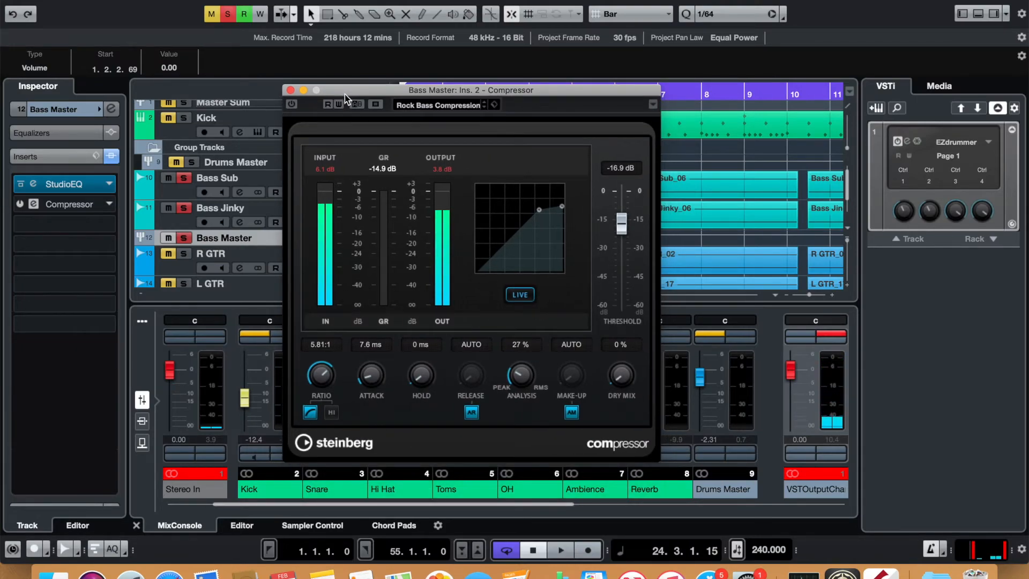
Switch the Bass Master Compressor back on and compare the bass from bar 1 with it off and on, leaving it on.
{"action": "key", "text": "space"}
{"action": "left_click", "coordinate": [293, 105]}
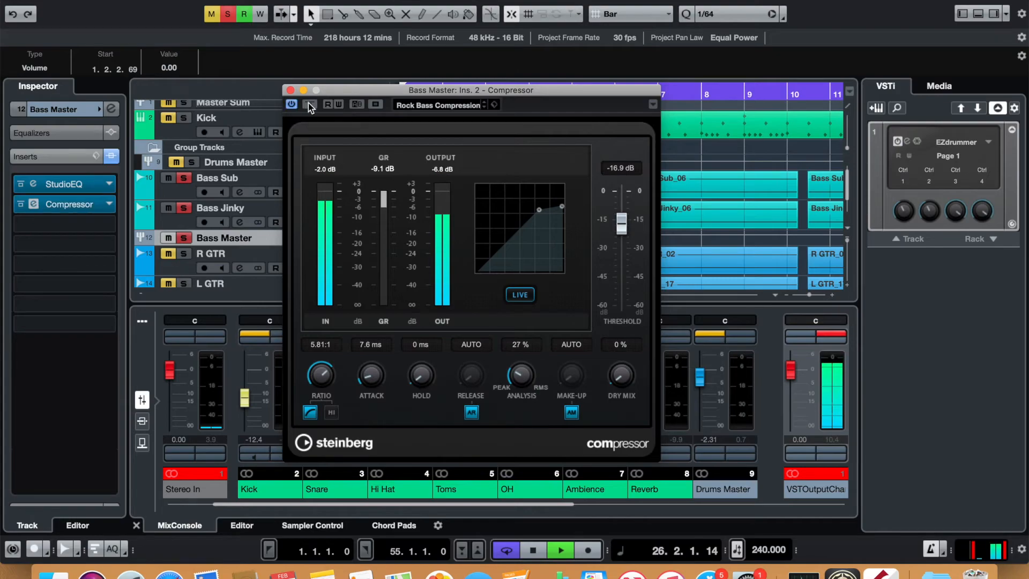
{"action": "left_click_drag", "start_coordinate": [327, 91], "coordinate": [328, 137]}
{"action": "left_click", "coordinate": [421, 92]}
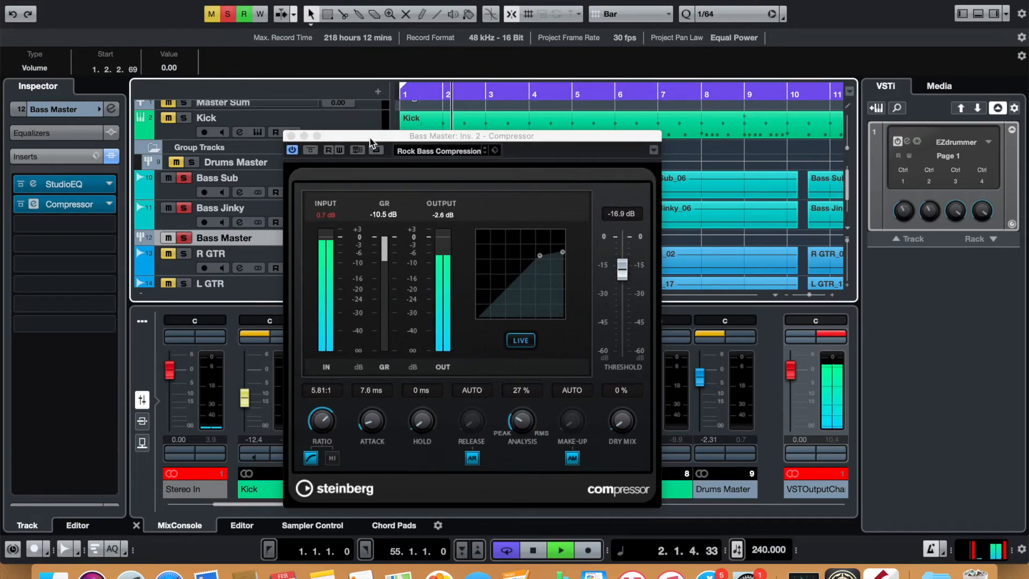
{"action": "left_click", "coordinate": [292, 150]}
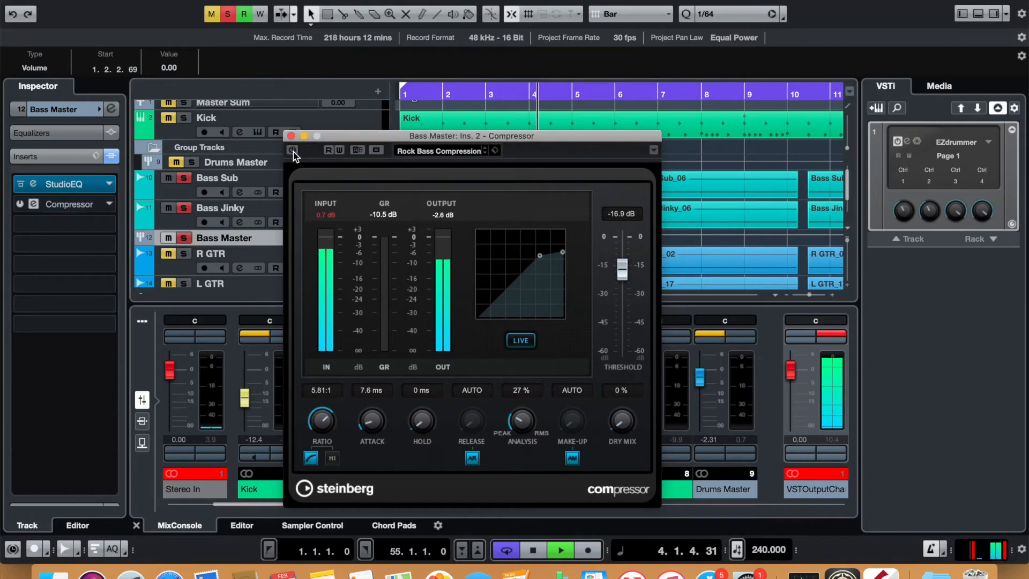
{"action": "left_click", "coordinate": [292, 150]}
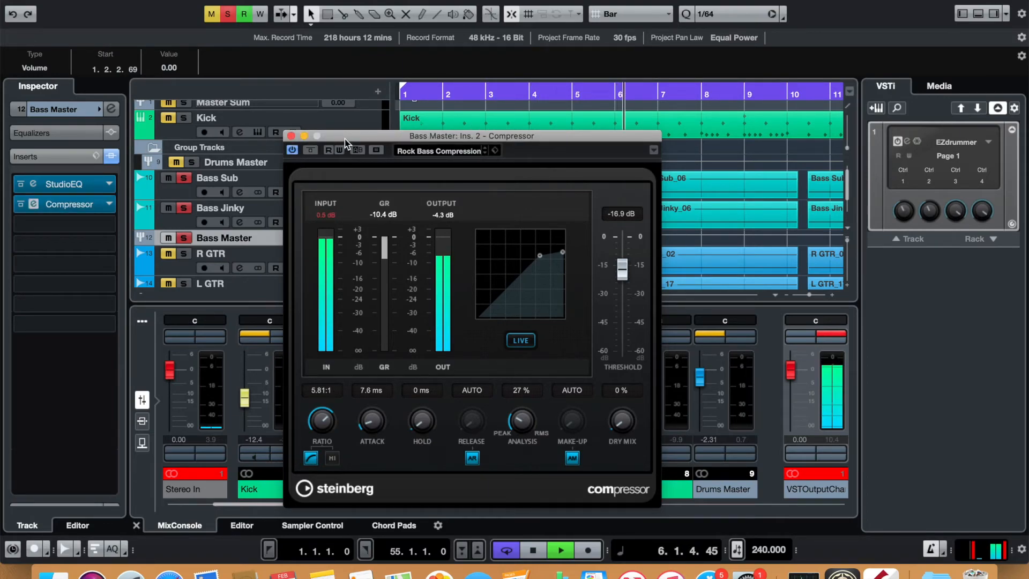
{"action": "key", "text": "space"}
Solo R GTR and L GTR along with the bass tracks and play them together from bar 1.
{"action": "left_click_drag", "start_coordinate": [345, 139], "coordinate": [457, 127]}
{"action": "scroll", "coordinate": [275, 188], "scroll_direction": "down", "scroll_amount": 3}
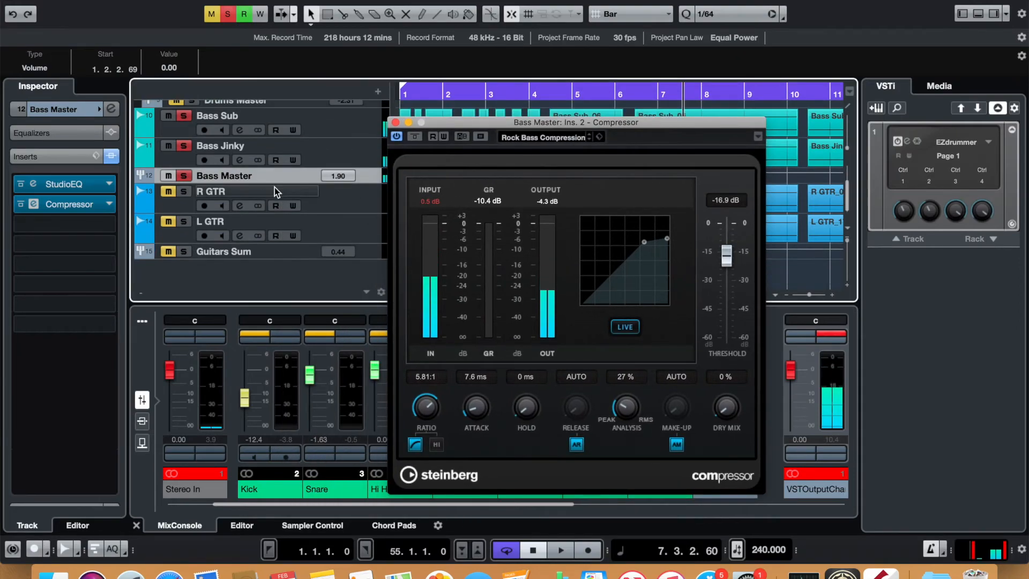
{"action": "left_click", "coordinate": [182, 193]}
{"action": "left_click", "coordinate": [182, 221]}
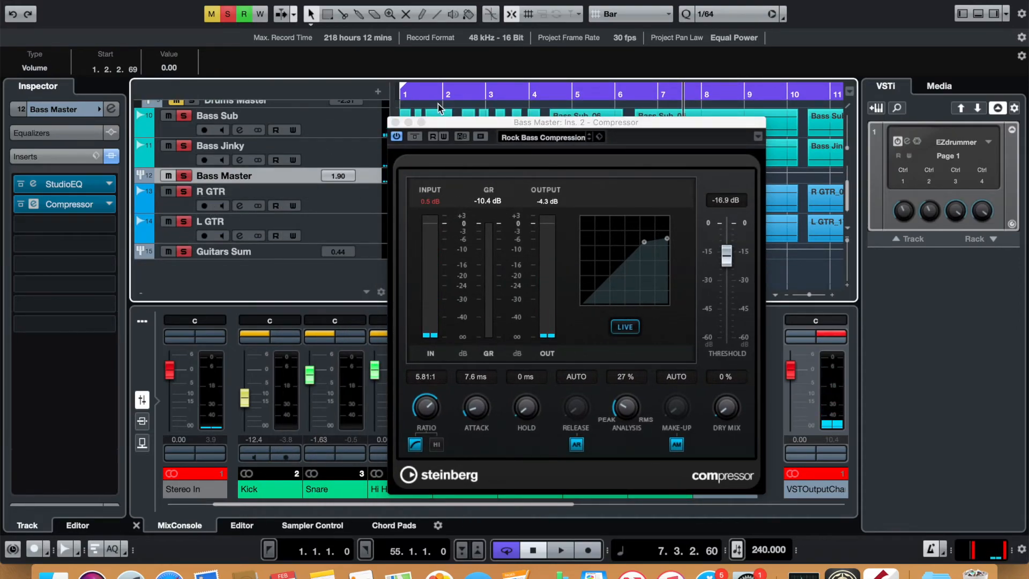
{"action": "left_click", "coordinate": [407, 95]}
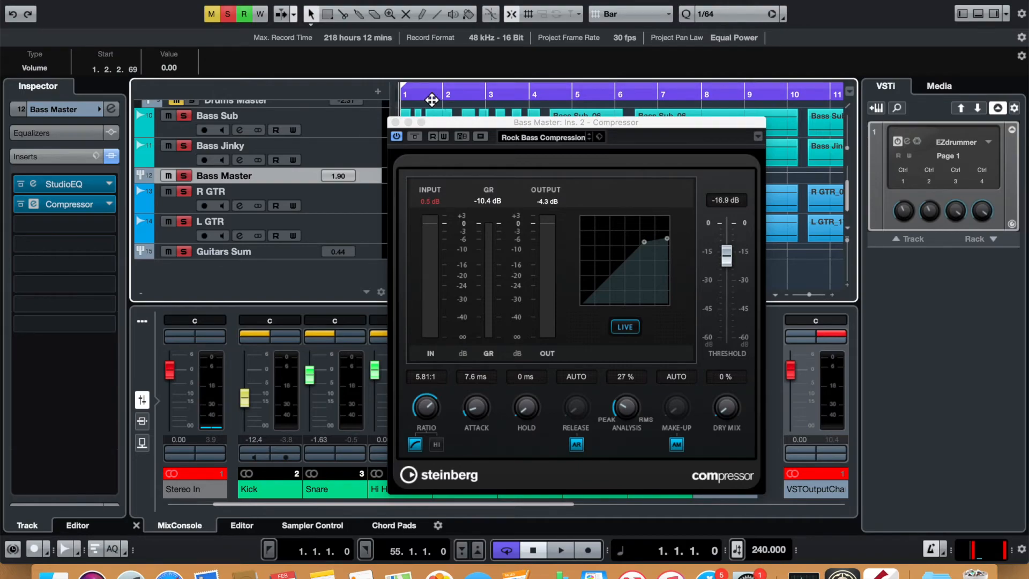
{"action": "key", "text": "space"}
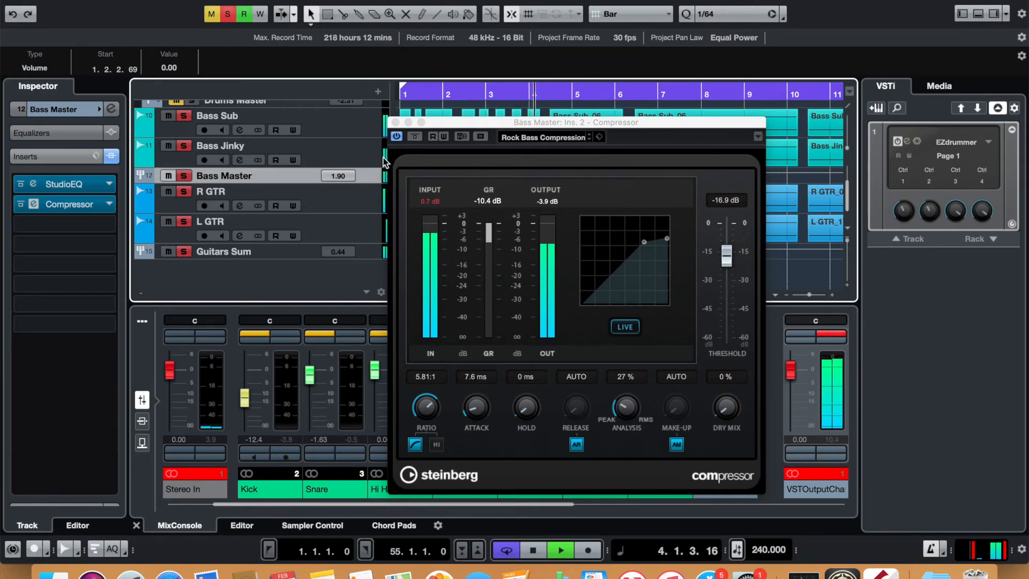
Compare the bass and guitars with the Bass Master Compressor off and on, leaving it on, and close its editor.
{"action": "left_click", "coordinate": [397, 136]}
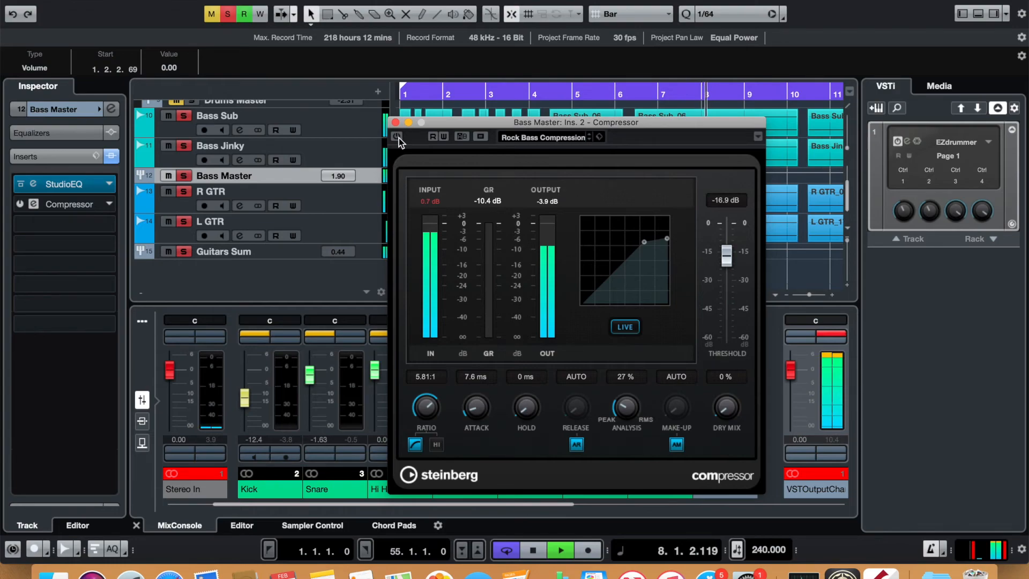
{"action": "left_click", "coordinate": [397, 137]}
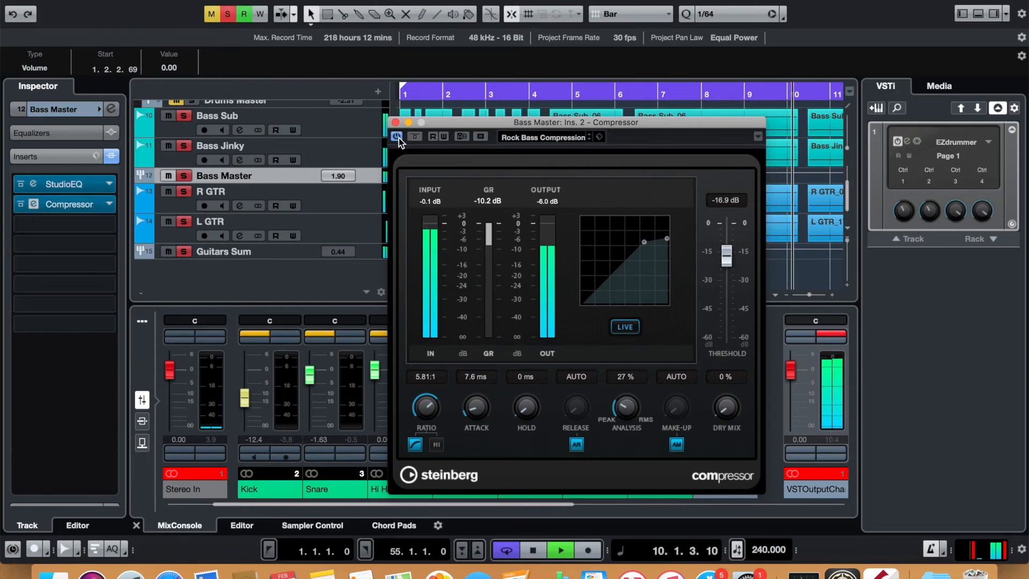
{"action": "key", "text": "space"}
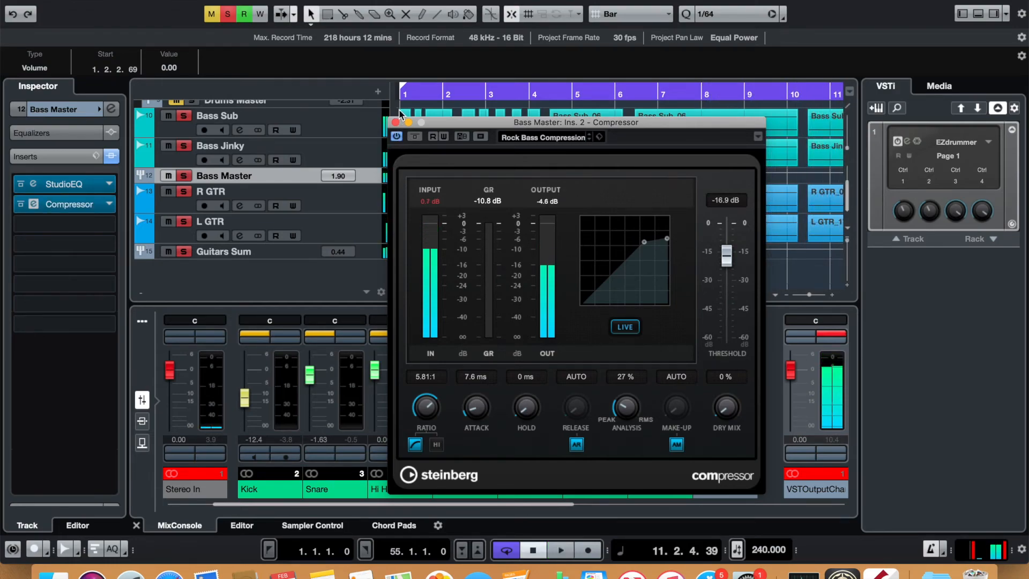
{"action": "left_click_drag", "start_coordinate": [451, 123], "coordinate": [429, 125]}
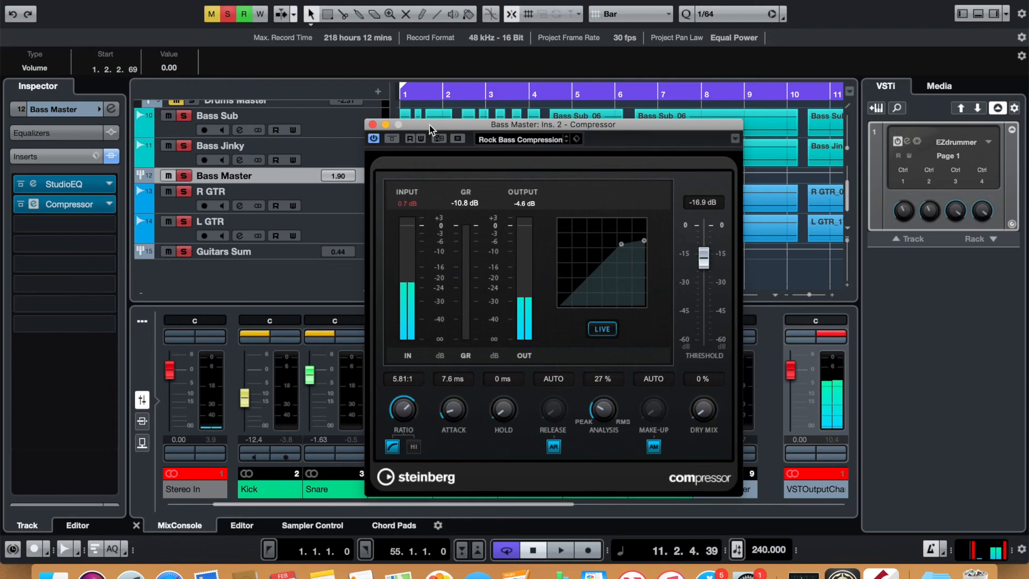
{"action": "left_click", "coordinate": [372, 124]}
{"action": "scroll", "coordinate": [357, 143], "scroll_direction": "up", "scroll_amount": 3}
{"action": "scroll", "coordinate": [321, 141], "scroll_direction": "down", "scroll_amount": 3}
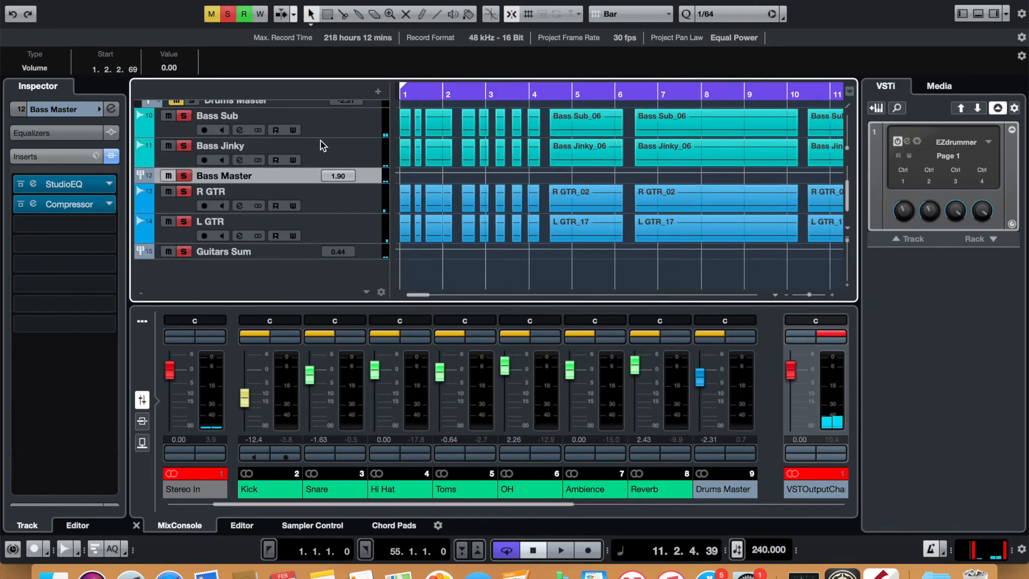
Select Bass Sub and Bass Jinky in turn to review their insert effect chains.
{"action": "left_click", "coordinate": [374, 149]}
{"action": "left_click", "coordinate": [370, 120]}
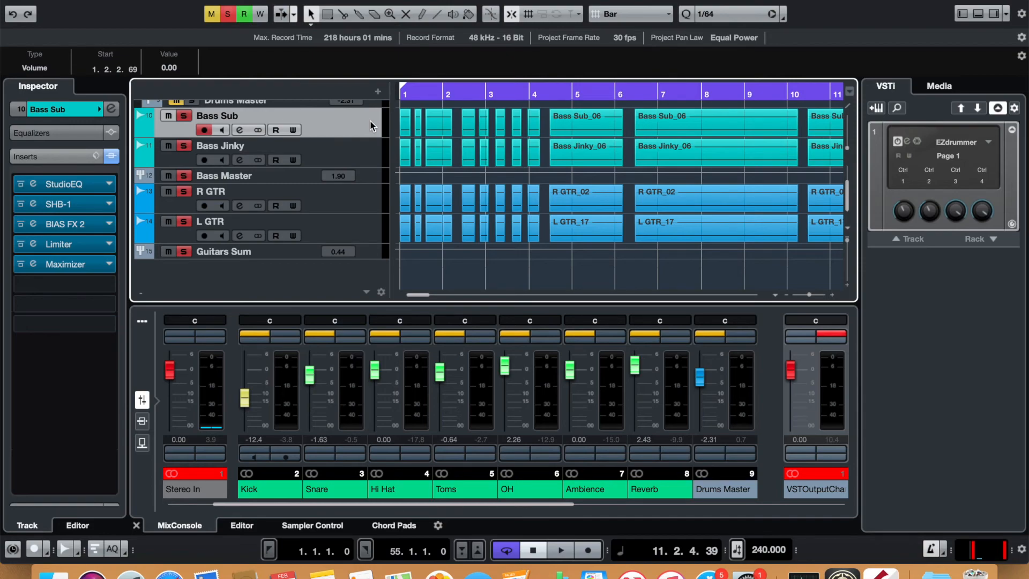
{"action": "left_click", "coordinate": [354, 159]}
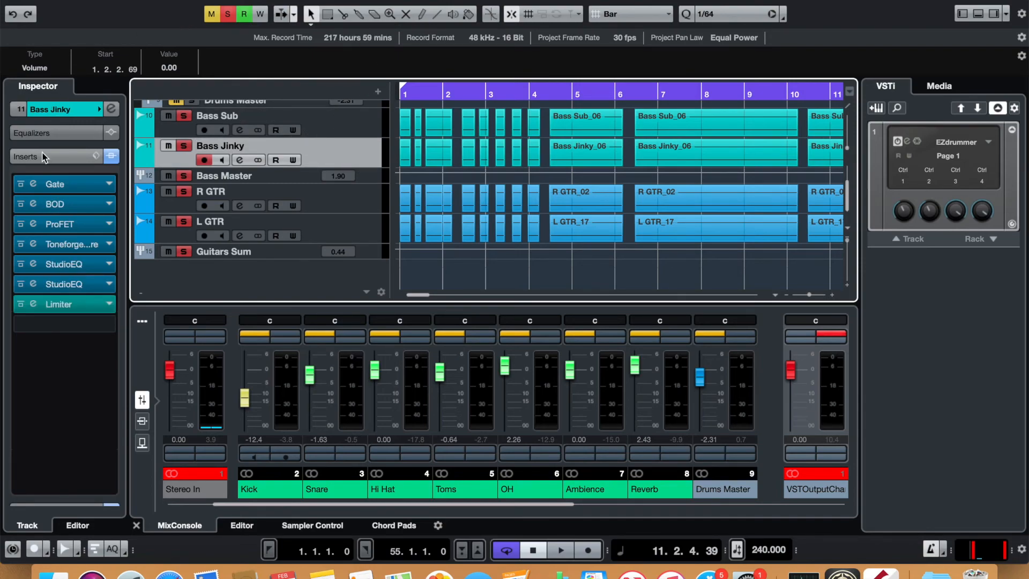
Try to replace Bass Jinky's Gate insert with the AmpSimulator distortion effect, choosing to keep the Gate.
{"action": "left_click", "coordinate": [111, 183]}
{"action": "left_click", "coordinate": [110, 185]}
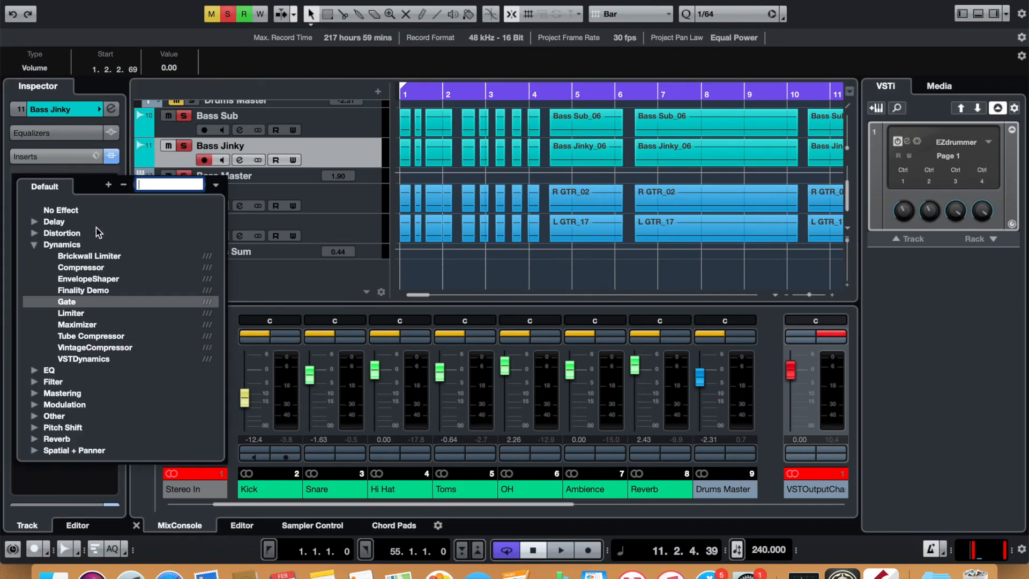
{"action": "left_click", "coordinate": [35, 232]}
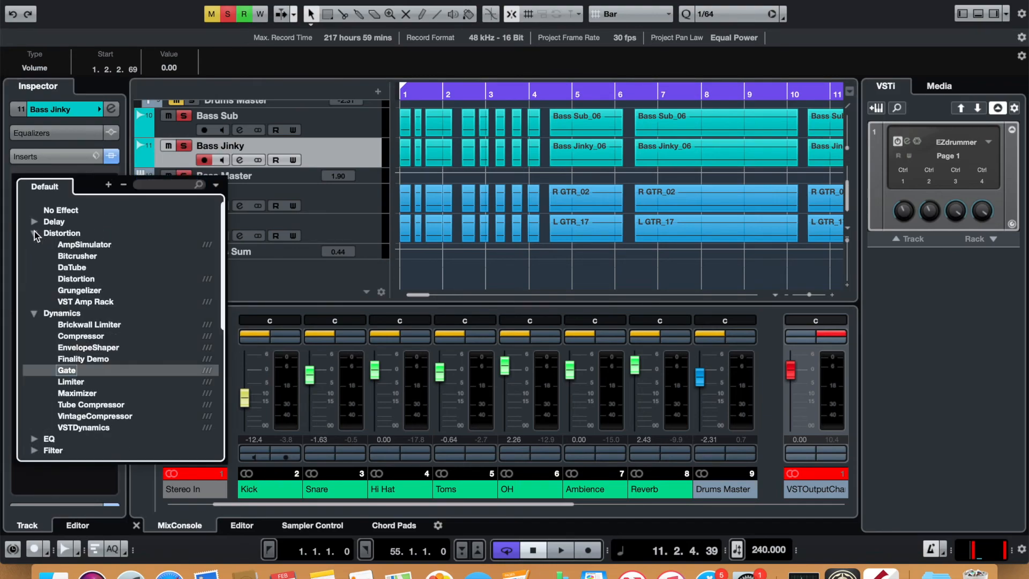
{"action": "left_click", "coordinate": [86, 244]}
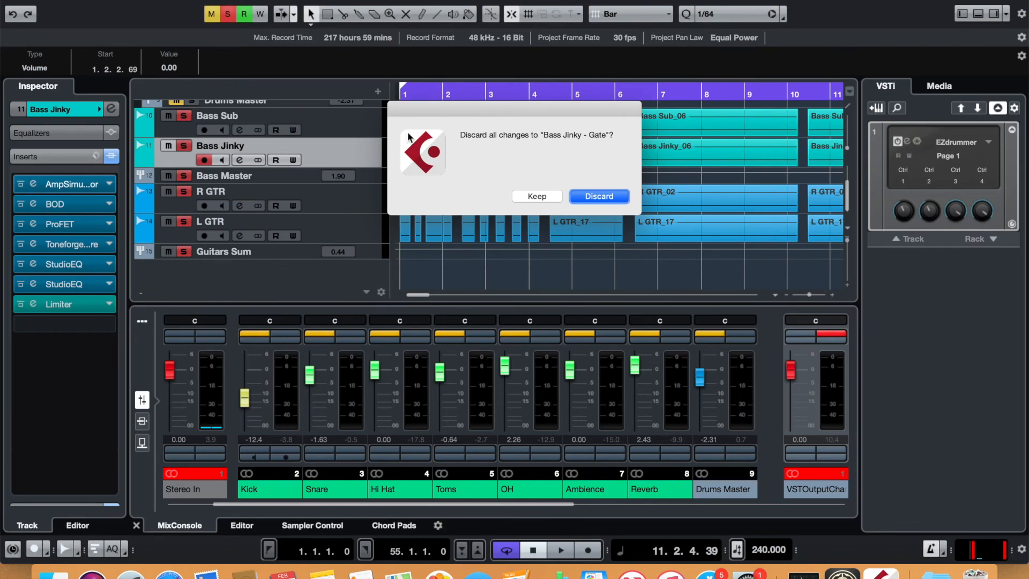
{"action": "left_click", "coordinate": [537, 196]}
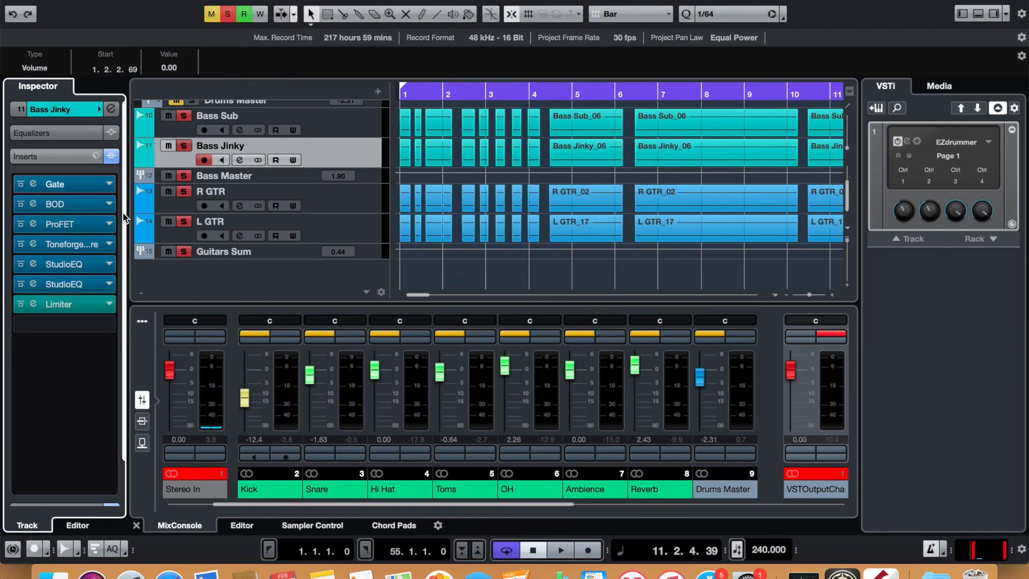
Open the Toneforge insert on Bass Jinky and compare playback from bar 1 with its Overdrive pedal off and on, leaving it on.
{"action": "left_click", "coordinate": [426, 96]}
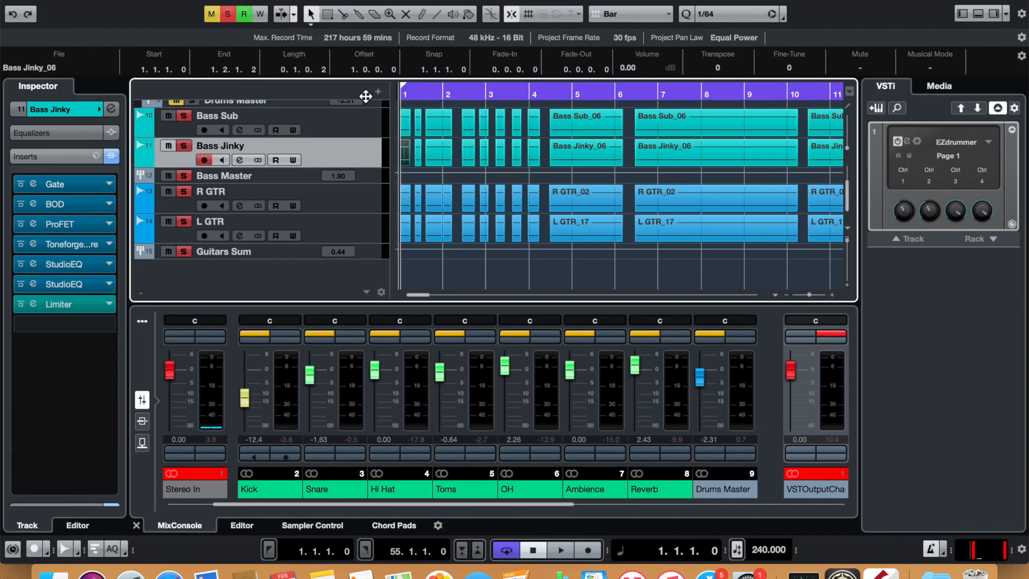
{"action": "left_click", "coordinate": [94, 250]}
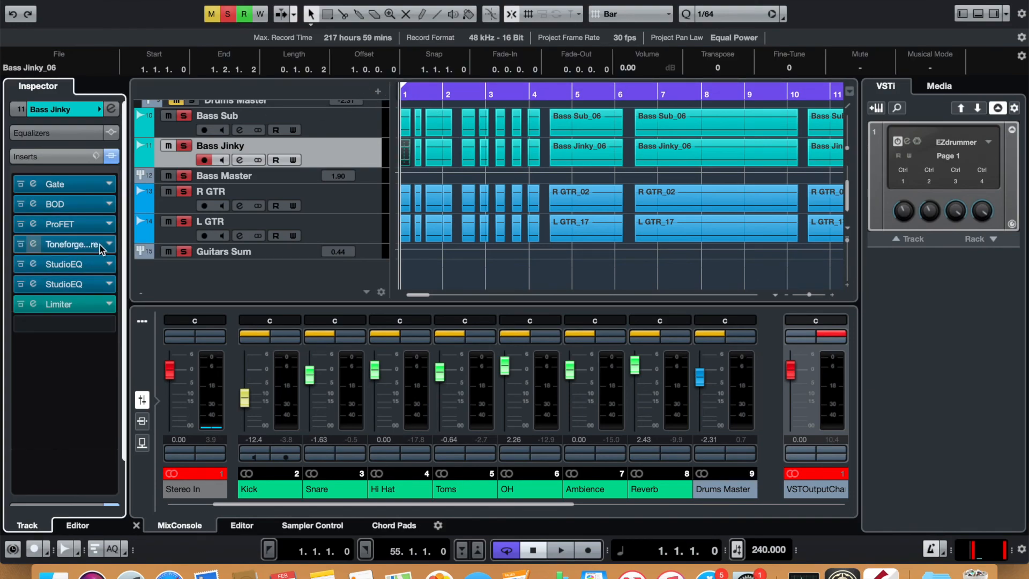
{"action": "left_click", "coordinate": [99, 246]}
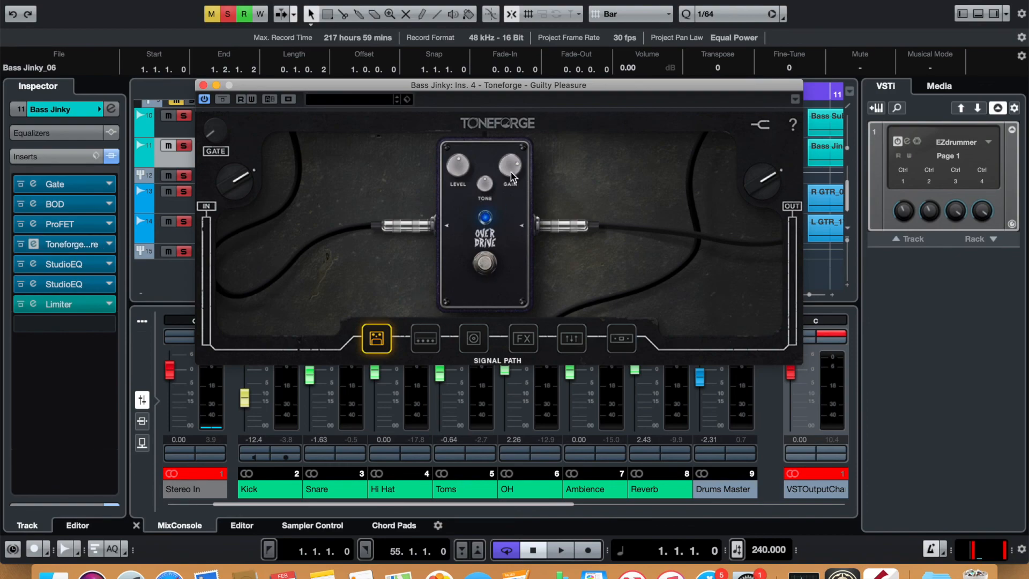
{"action": "key", "text": "space"}
{"action": "left_click", "coordinate": [485, 264]}
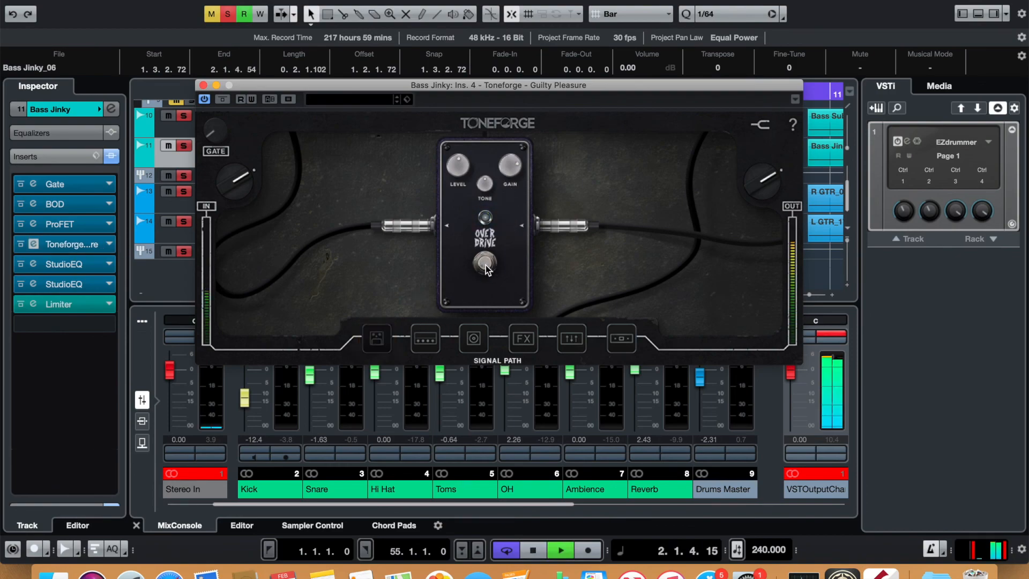
{"action": "left_click", "coordinate": [486, 264]}
{"action": "left_click", "coordinate": [485, 264]}
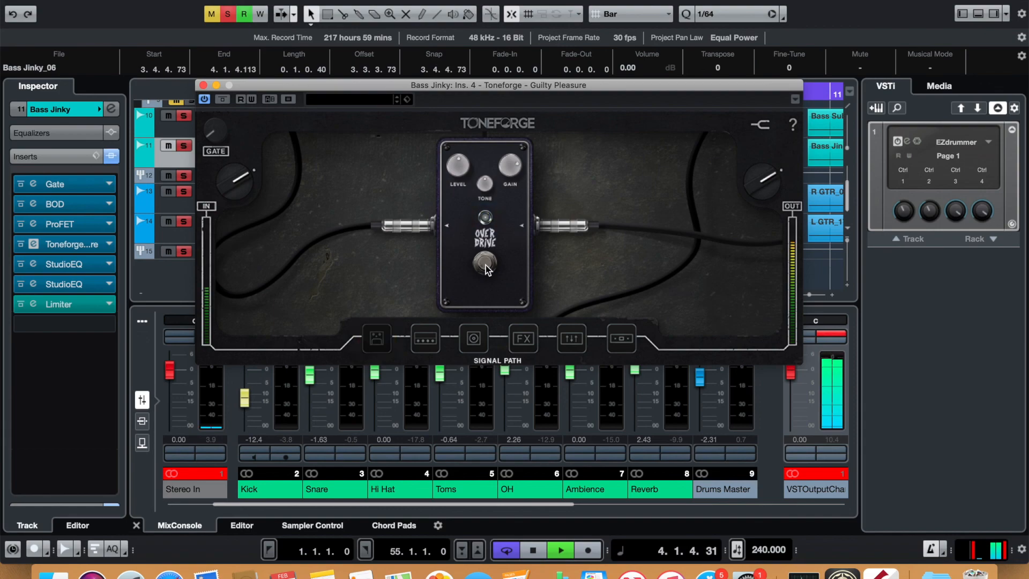
{"action": "left_click", "coordinate": [486, 264]}
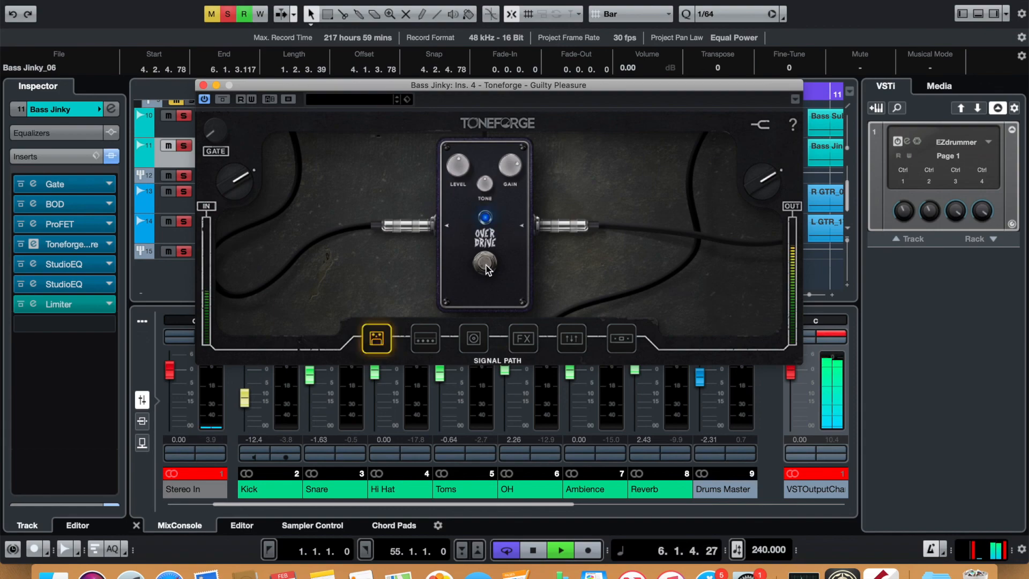
{"action": "key", "text": "space"}
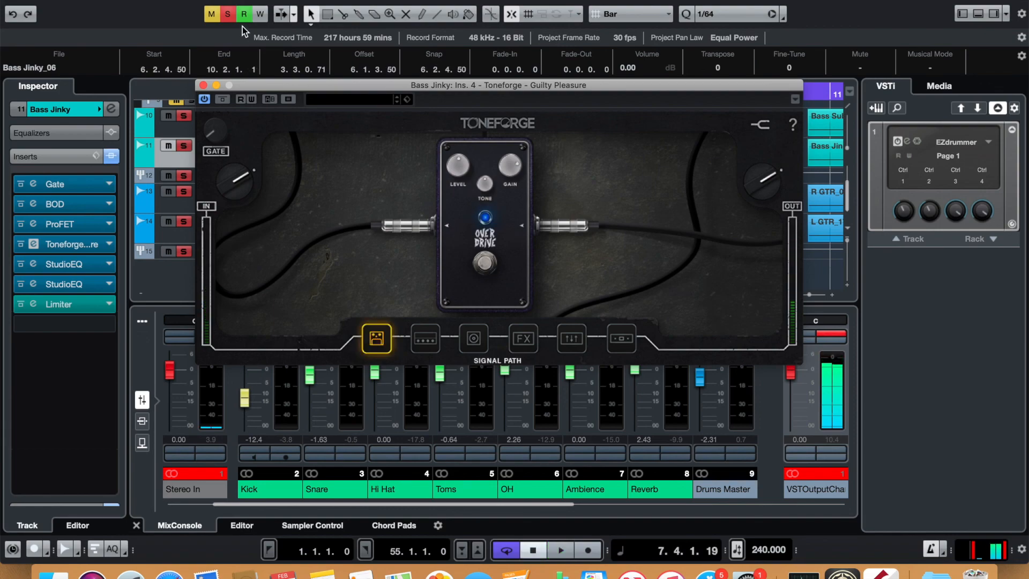